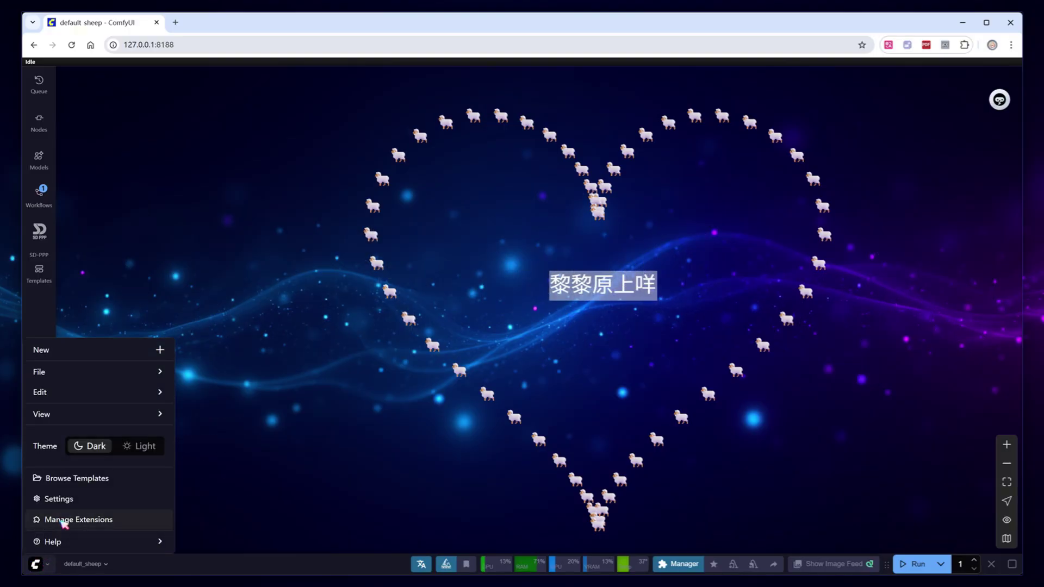
# Step: Check the ComfyUI version and system information on the settings' About page, and close the settings
pyautogui.click(60, 499)
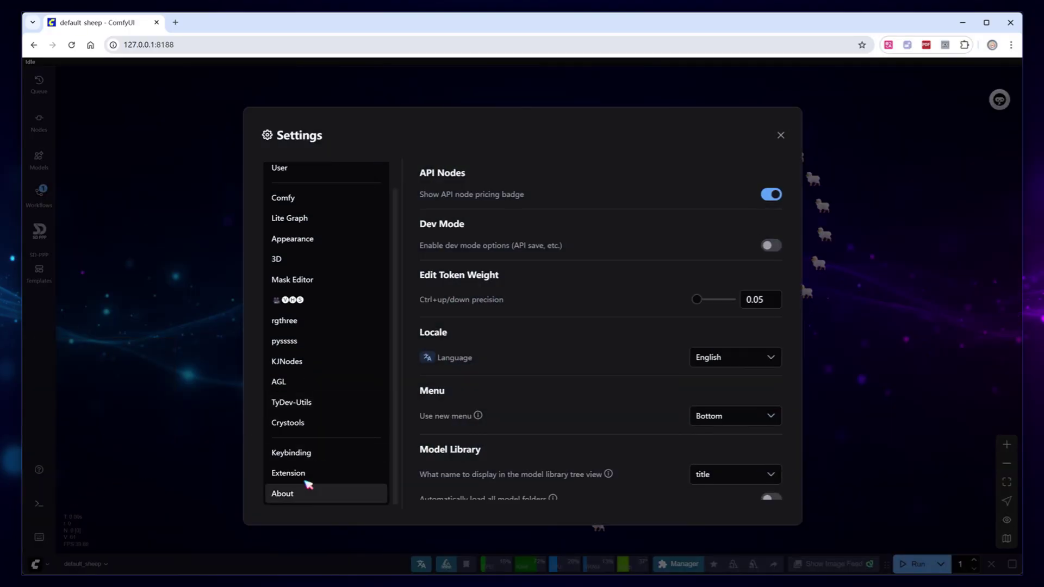
pyautogui.click(299, 495)
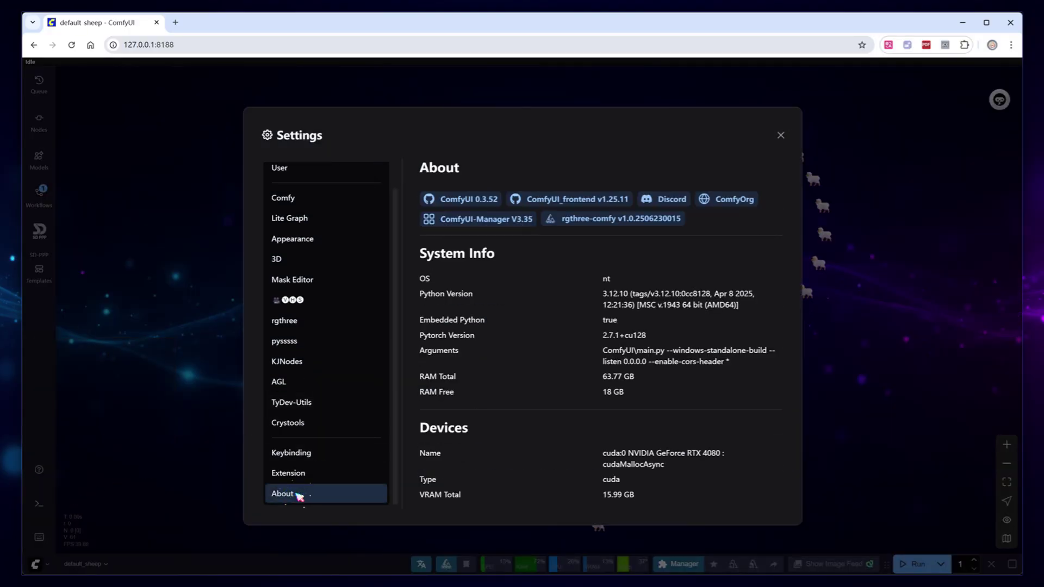
pyautogui.click(781, 135)
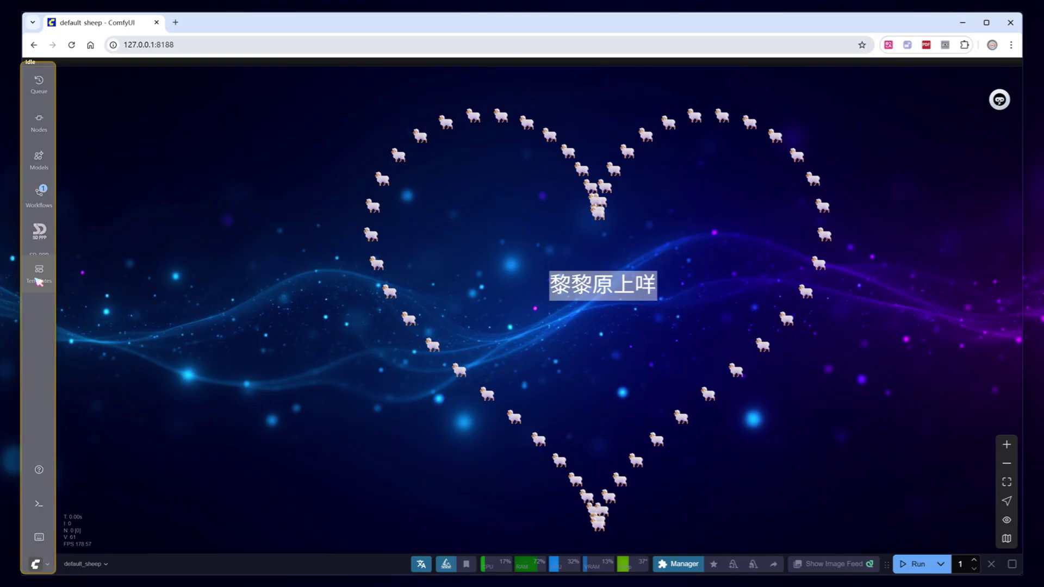
# Step: Load the Qwen-Image Text to Image template from the Image category and dismiss the missing models notice
pyautogui.click(39, 278)
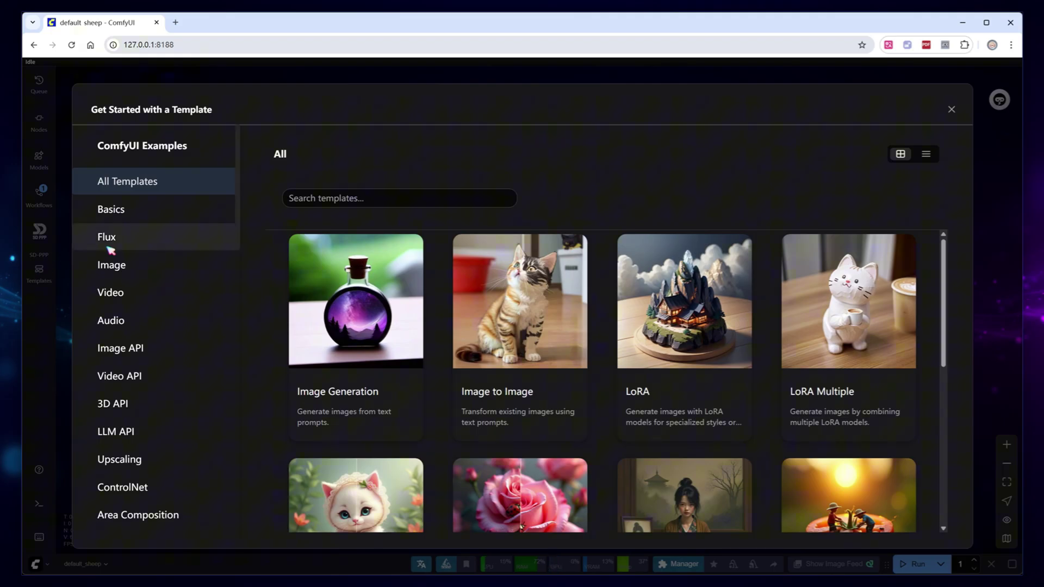
pyautogui.click(124, 265)
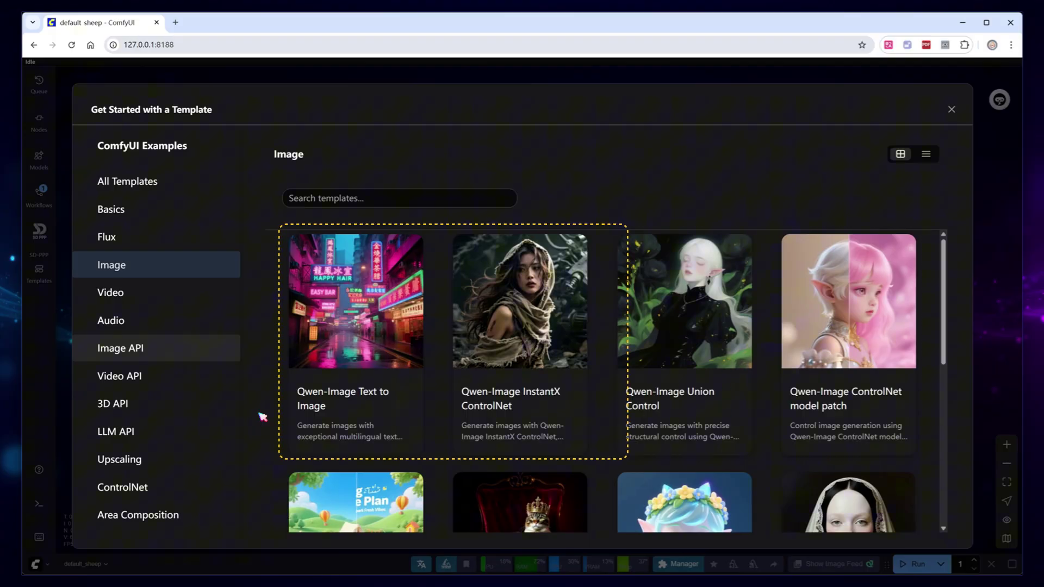
pyautogui.click(377, 355)
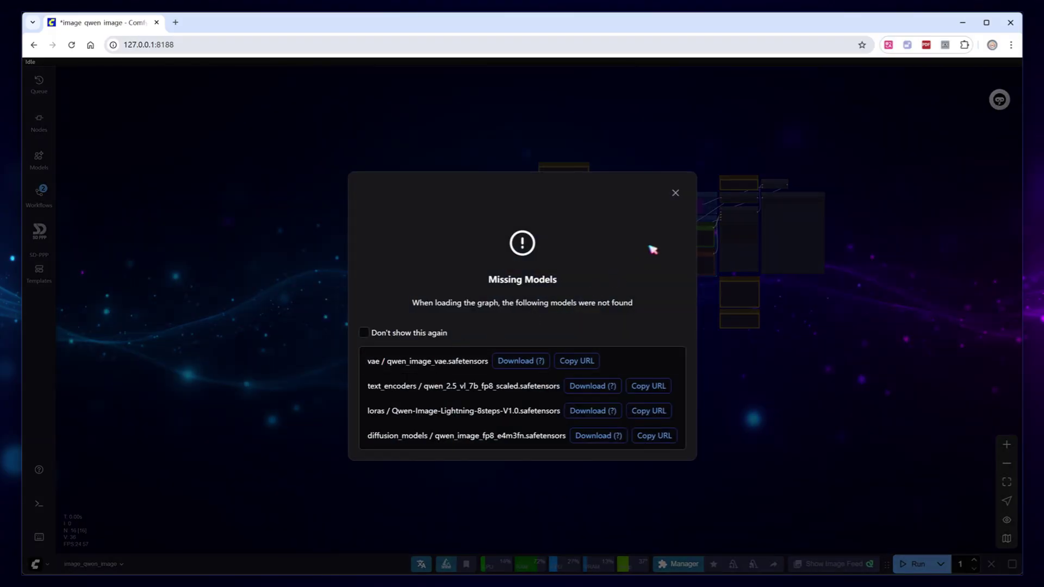
pyautogui.click(676, 193)
# Step: Set the Load Diffusion Model node's model to Qwen\qwen_image_fp8_e4m3fn.safetensors
pyautogui.moveTo(878, 310); pyautogui.dragTo(680, 364)
pyautogui.scroll(5, 542, 333)
pyautogui.scroll(1, 542, 274)
pyautogui.moveTo(451, 338); pyautogui.dragTo(453, 397)
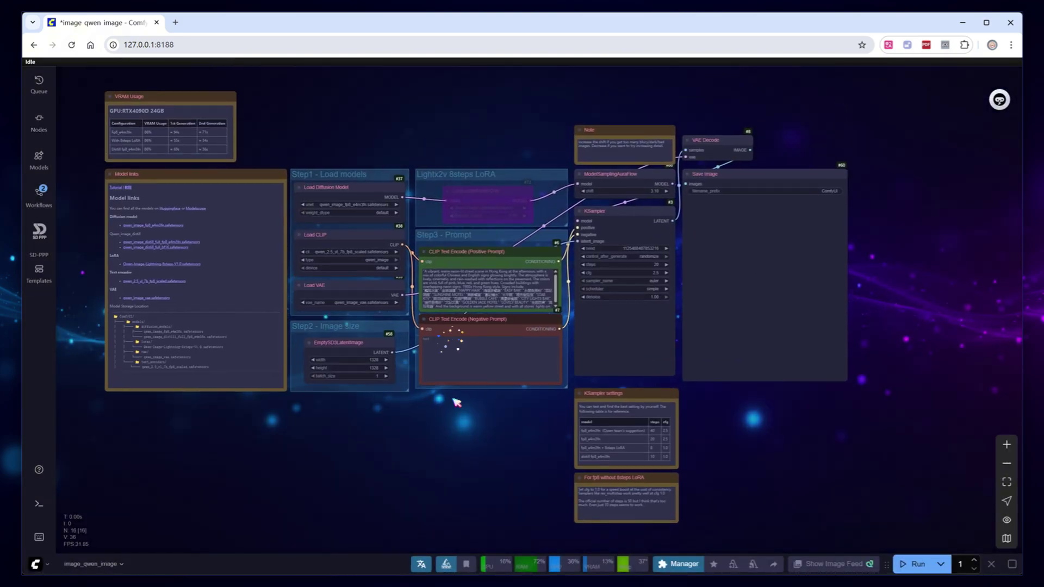
pyautogui.scroll(2, 453, 397)
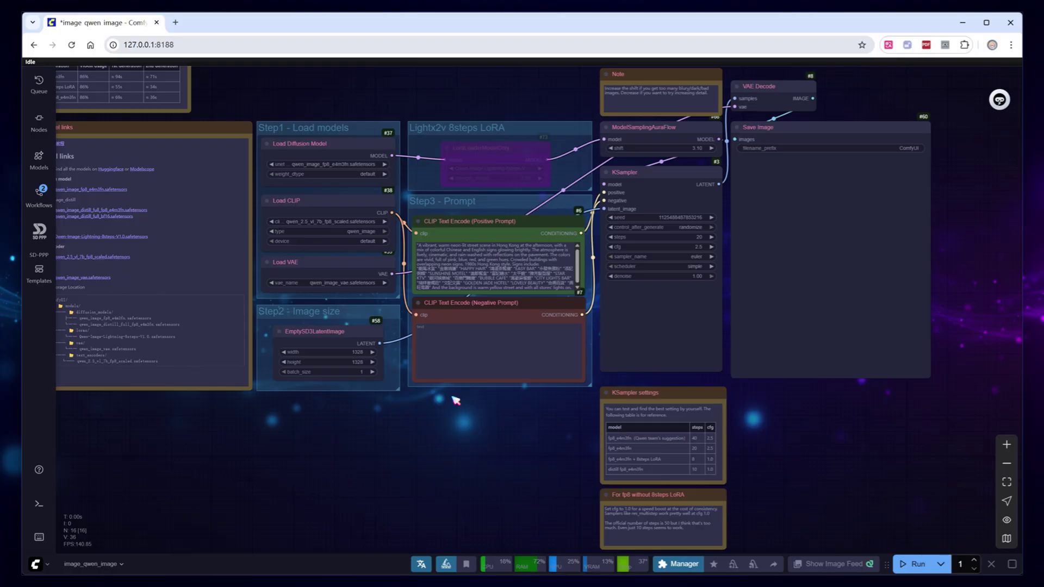
pyautogui.scroll(5, 274, 146)
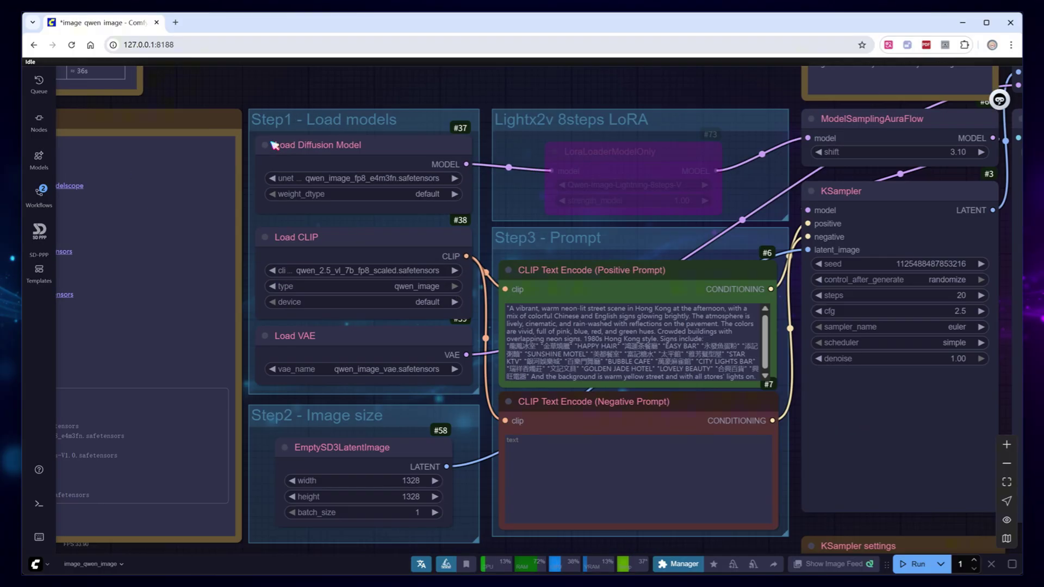
pyautogui.click(407, 180)
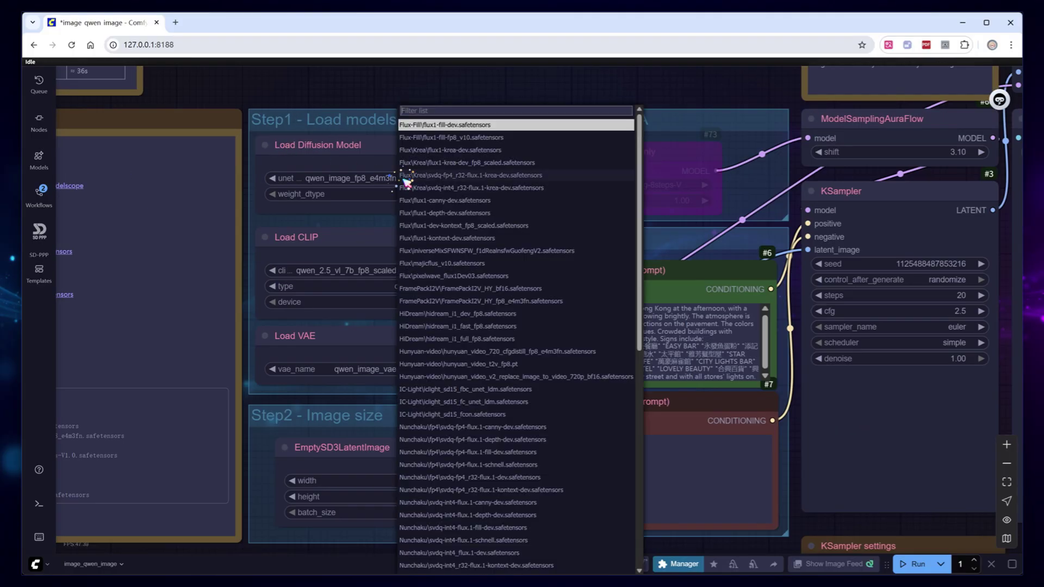
pyautogui.write('qwen')
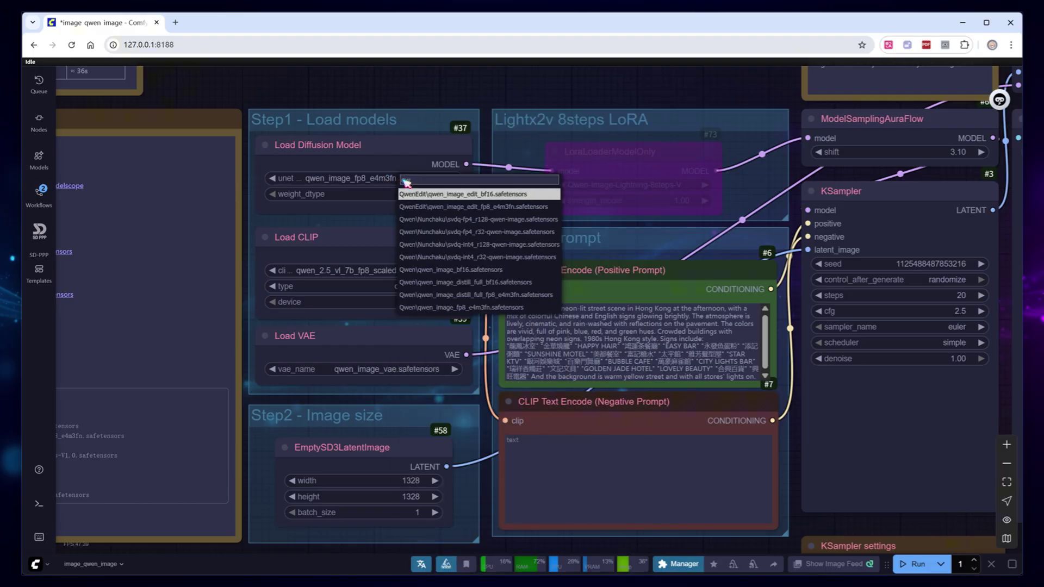
pyautogui.click(484, 307)
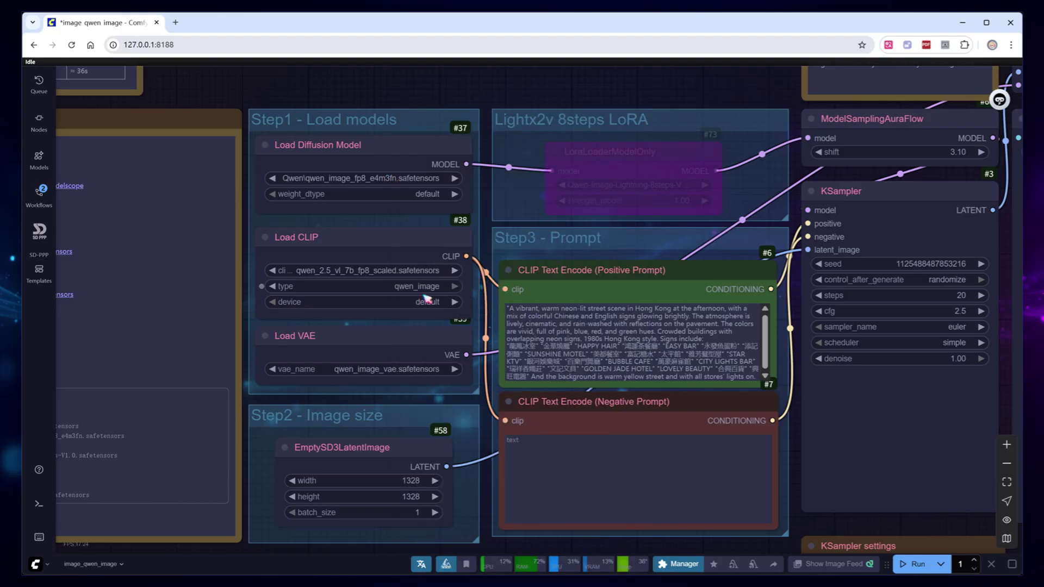
# Step: Set Load CLIP to Qwen\qwen_2.5_vl_7b_fp8_scaled.safetensors and Load VAE to Qwen\qwen_image_vae.safetensors
pyautogui.click(395, 273)
pyautogui.write('qwen')
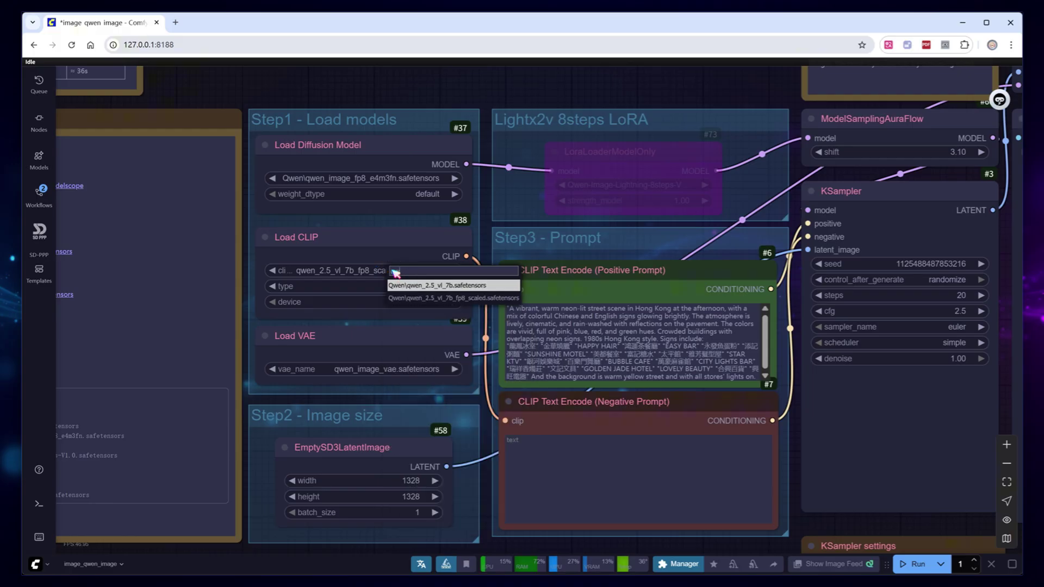
pyautogui.click(473, 298)
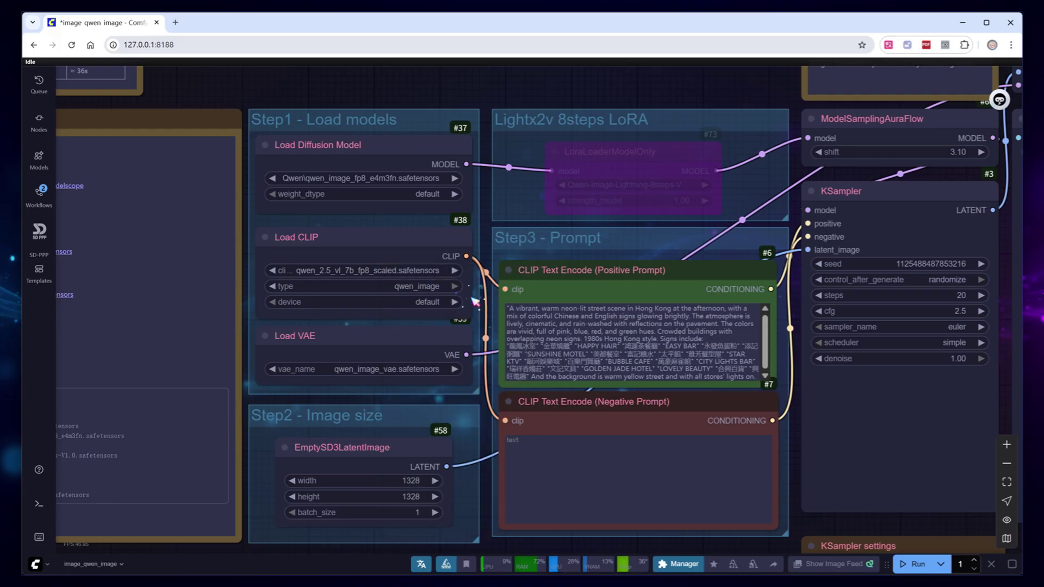
pyautogui.click(427, 373)
pyautogui.click(450, 388)
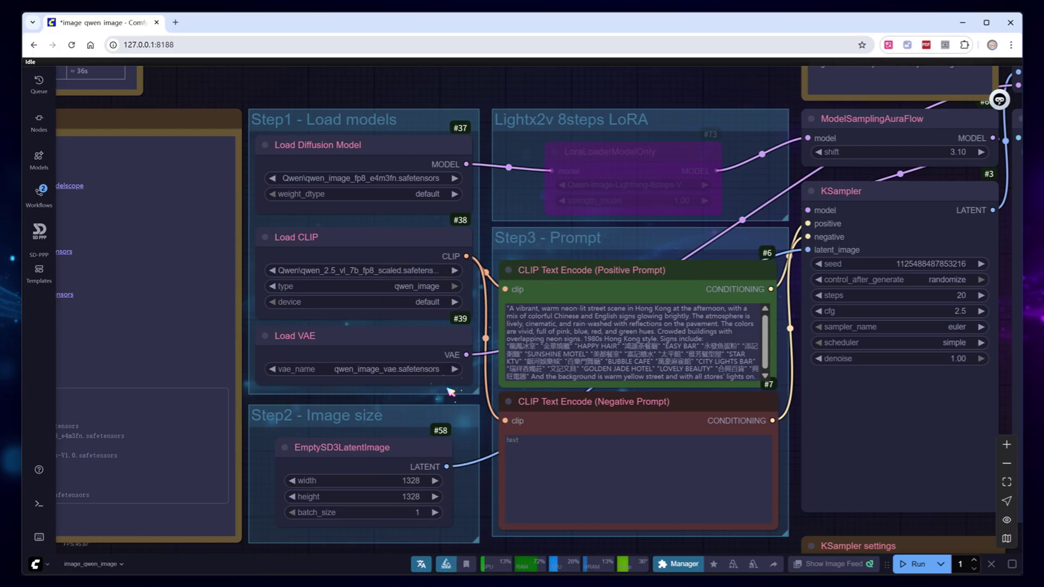
# Step: Set the EmptySD3LatentImage size to a width of 1056 and a height of 1584
pyautogui.scroll(-1, 484, 466)
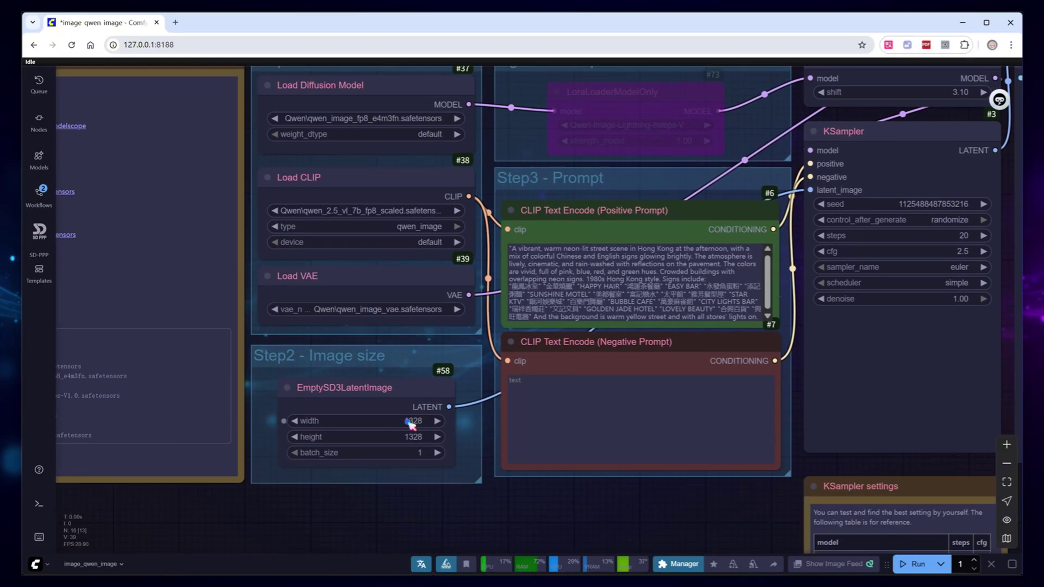
pyautogui.click(412, 421)
pyautogui.write('1056')
pyautogui.press('Return')
pyautogui.click(413, 437)
pyautogui.write('1584')
pyautogui.press('Return')
# Step: Replace the positive prompt with the copied Chinese prompt for a cartoon 3D "SPRING OUTING" poster
pyautogui.click(592, 283)
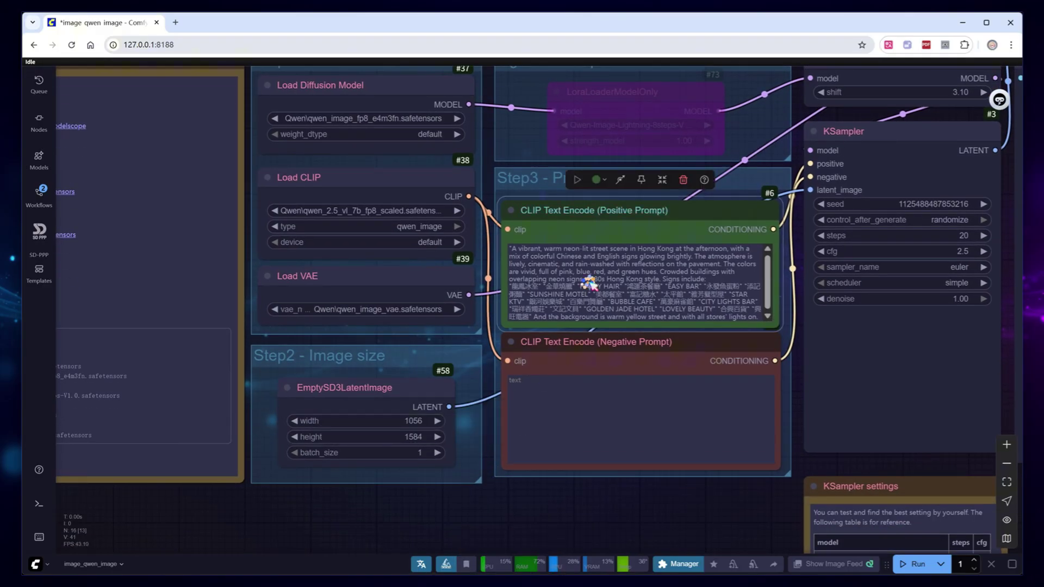
pyautogui.hotkey('ctrl', 'a')
pyautogui.hotkey('ctrl', 'v')
# Step: Set the KSampler seed to 77 and its control_after_generate option to fixed
pyautogui.scroll(3, 594, 284)
pyautogui.moveTo(797, 125); pyautogui.dragTo(593, 176)
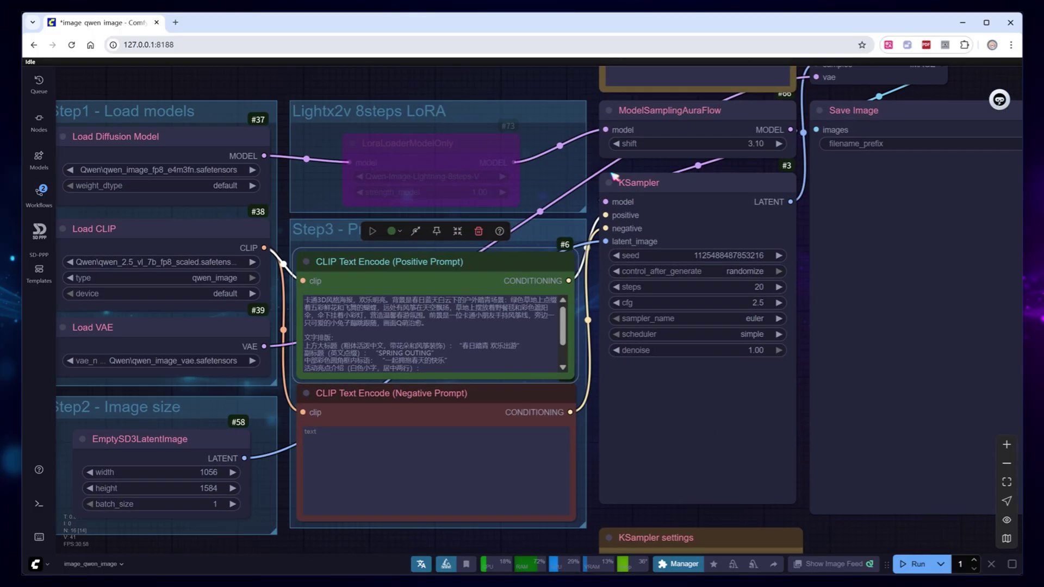
pyautogui.click(699, 255)
pyautogui.write('77')
pyautogui.press('Return')
# Step: Run the workflow with the fp8 model and inspect the generated poster in the Save Image node
pyautogui.click(912, 564)
pyautogui.scroll(-5, 641, 426)
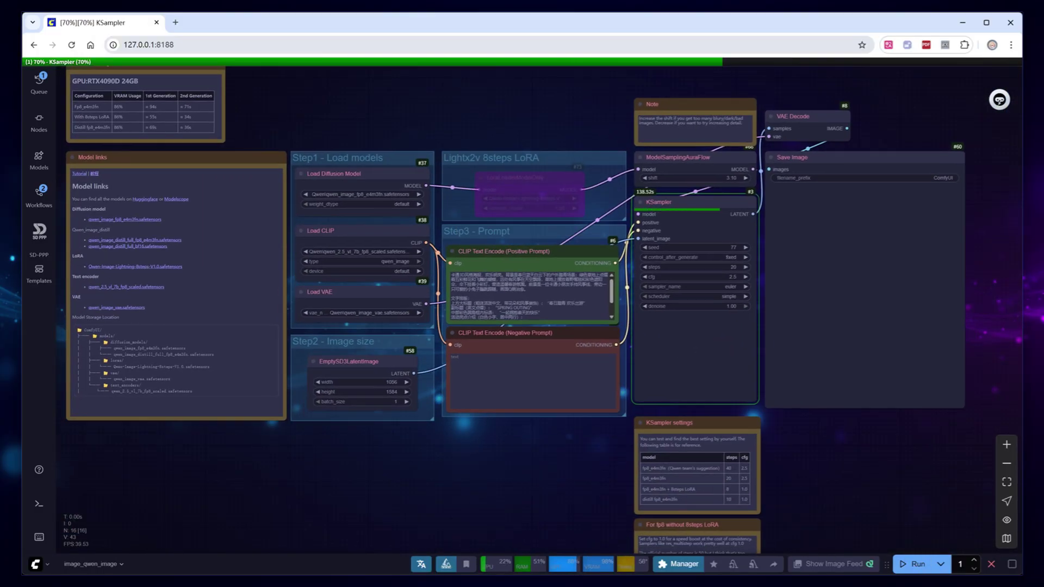
pyautogui.scroll(1, 1011, 314)
pyautogui.scroll(4, 1011, 314)
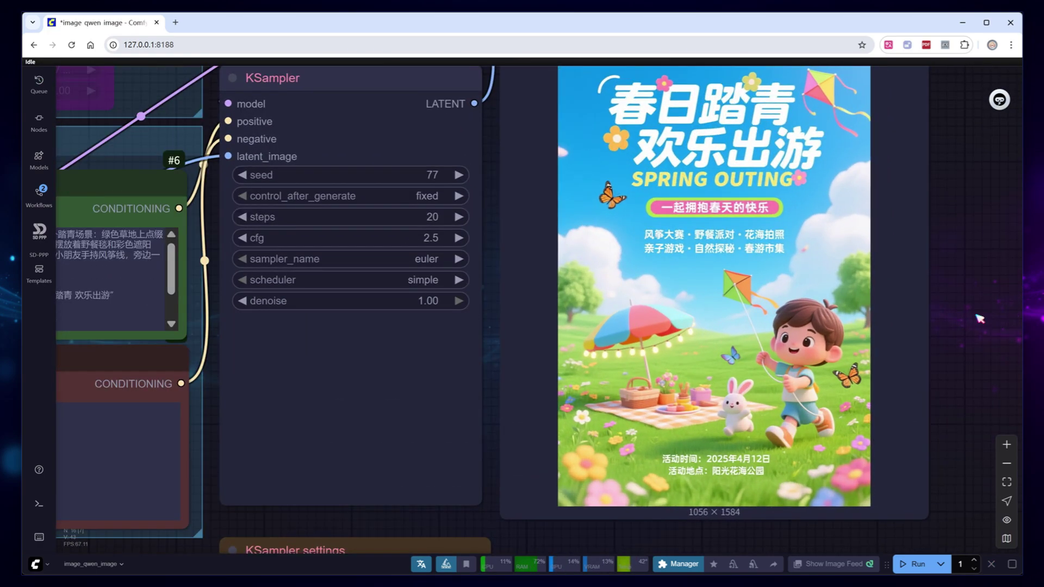
pyautogui.moveTo(977, 316); pyautogui.dragTo(975, 343)
pyautogui.scroll(-1, 975, 344)
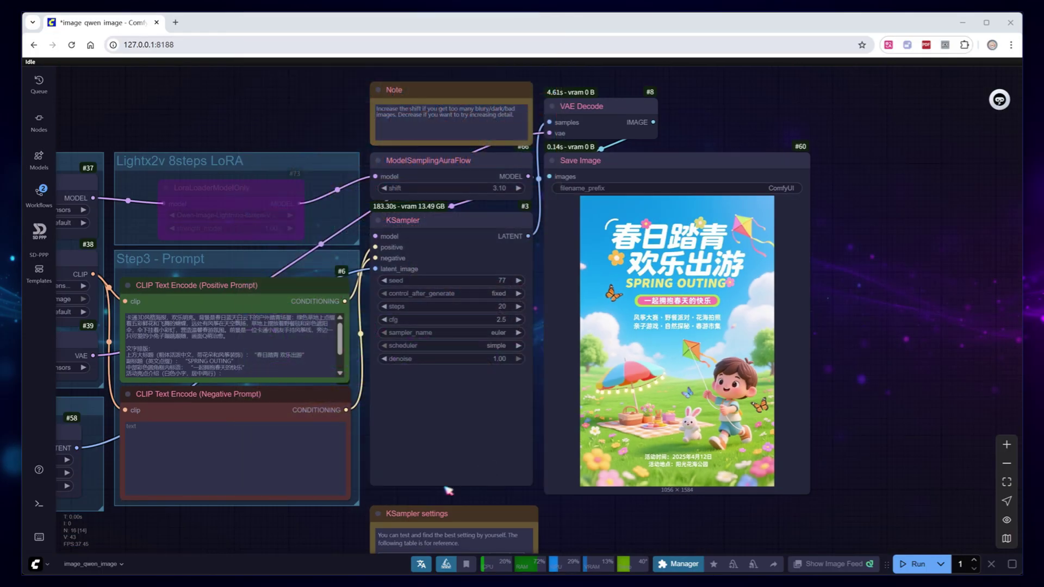
# Step: Switch the Load Diffusion Model node to Qwen\qwen_image_distill_full_fp8_e4m3fn.safetensors
pyautogui.scroll(4, 630, 498)
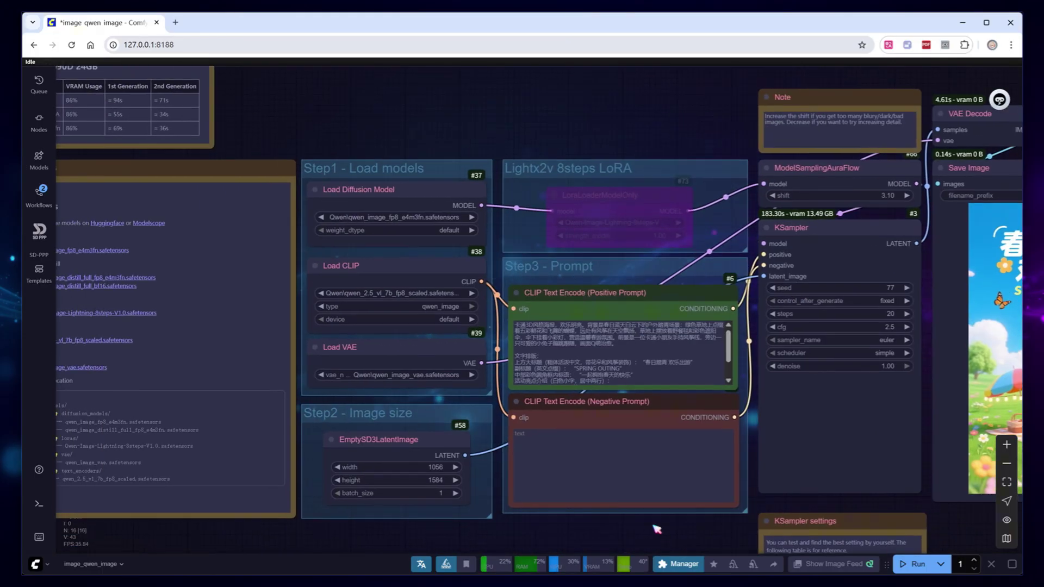
pyautogui.scroll(5, 415, 224)
pyautogui.click(438, 220)
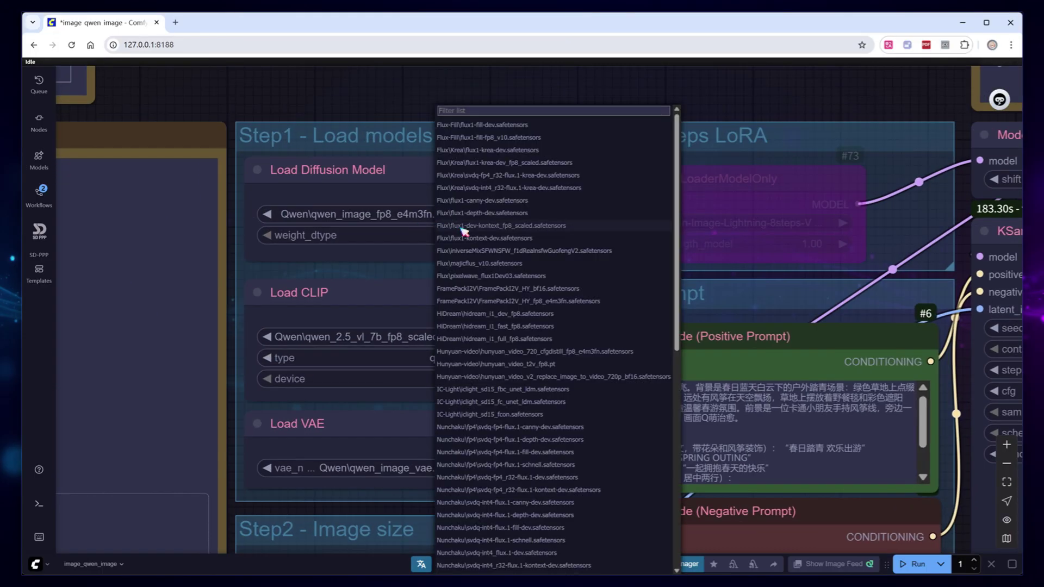
pyautogui.write('qw')
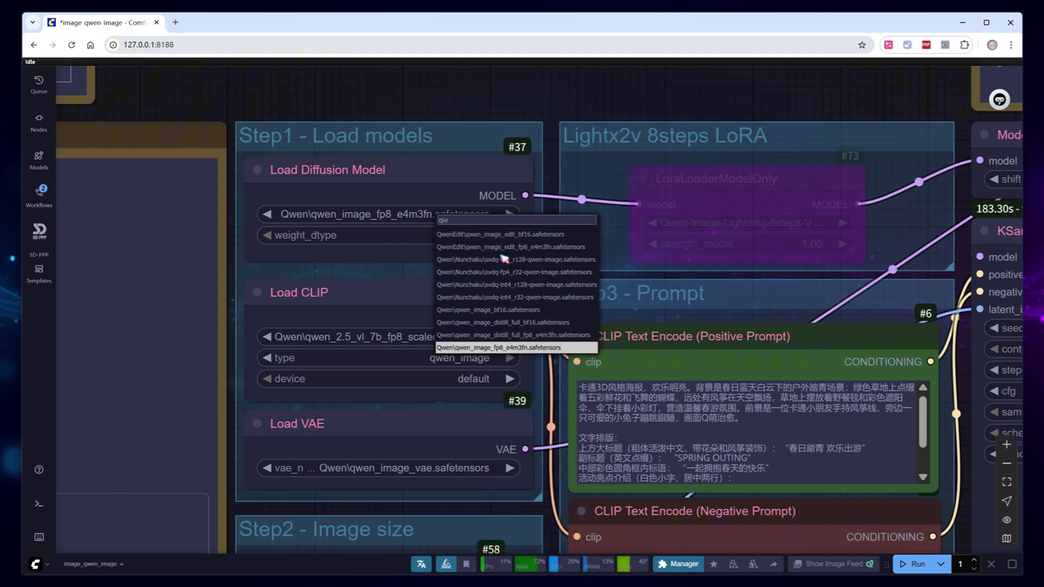
pyautogui.click(533, 336)
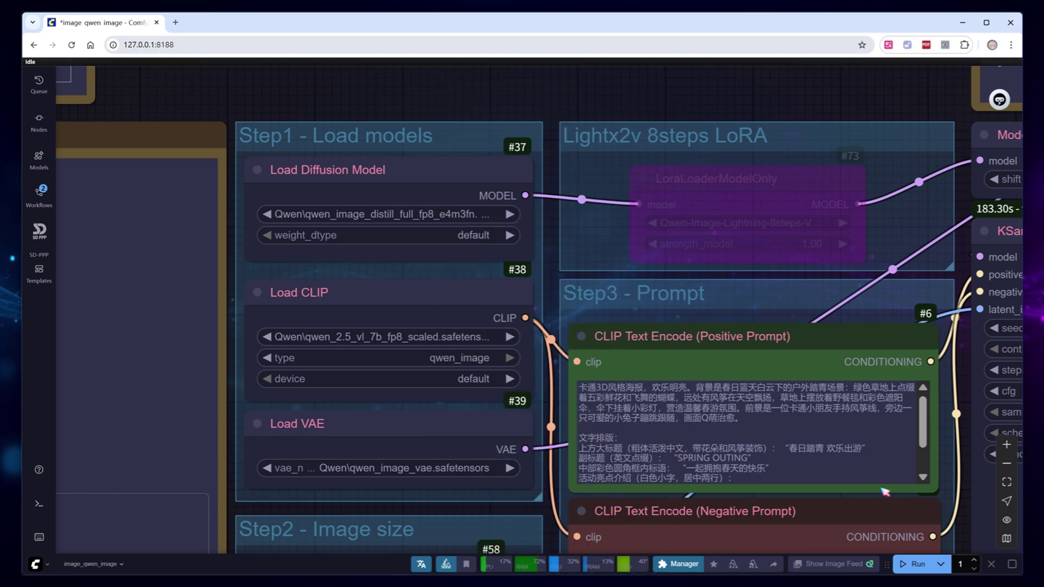
# Step: Set the KSampler to 10 steps and a cfg of 1.0
pyautogui.moveTo(964, 511); pyautogui.dragTo(457, 460)
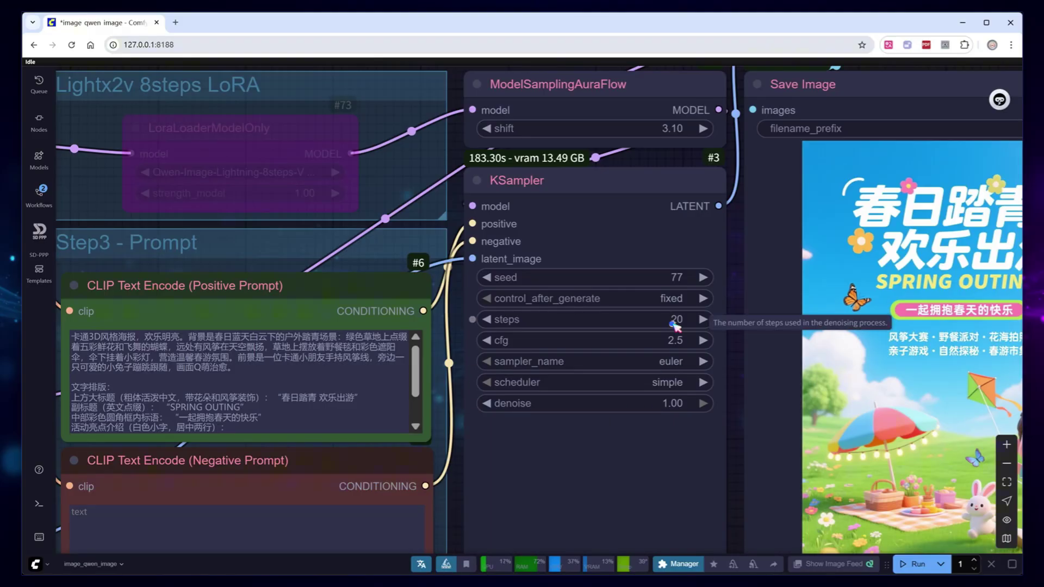
pyautogui.click(676, 321)
pyautogui.write('10')
pyautogui.press('Return')
pyautogui.click(676, 341)
pyautogui.write('1')
pyautogui.press('Return')
# Step: Run the workflow with the distilled model and inspect the new poster next to the KSampler
pyautogui.click(915, 565)
pyautogui.scroll(-6, 456, 398)
pyautogui.moveTo(908, 457); pyautogui.dragTo(913, 416)
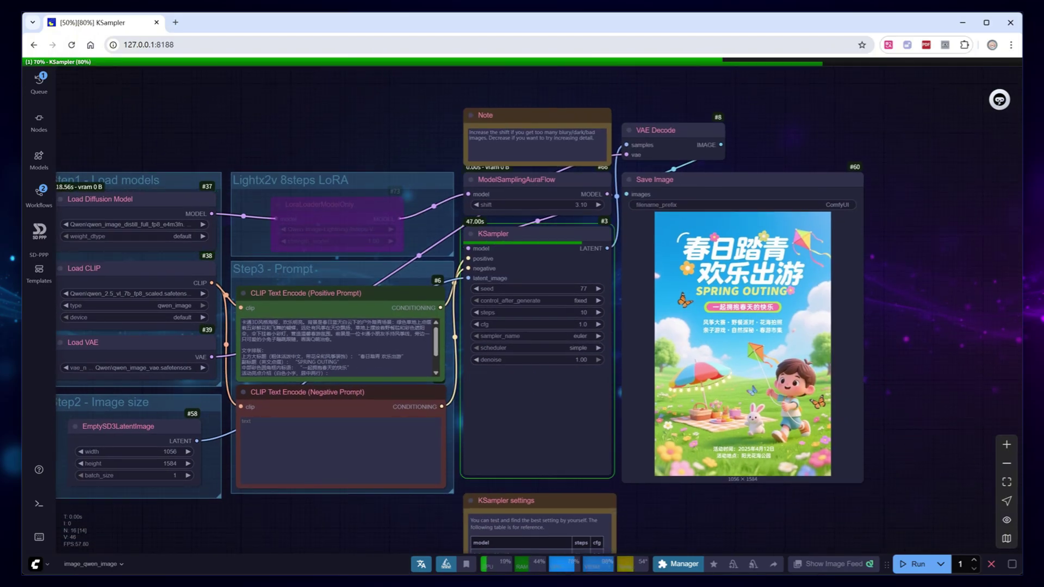
pyautogui.scroll(1, 823, 514)
pyautogui.scroll(3, 823, 513)
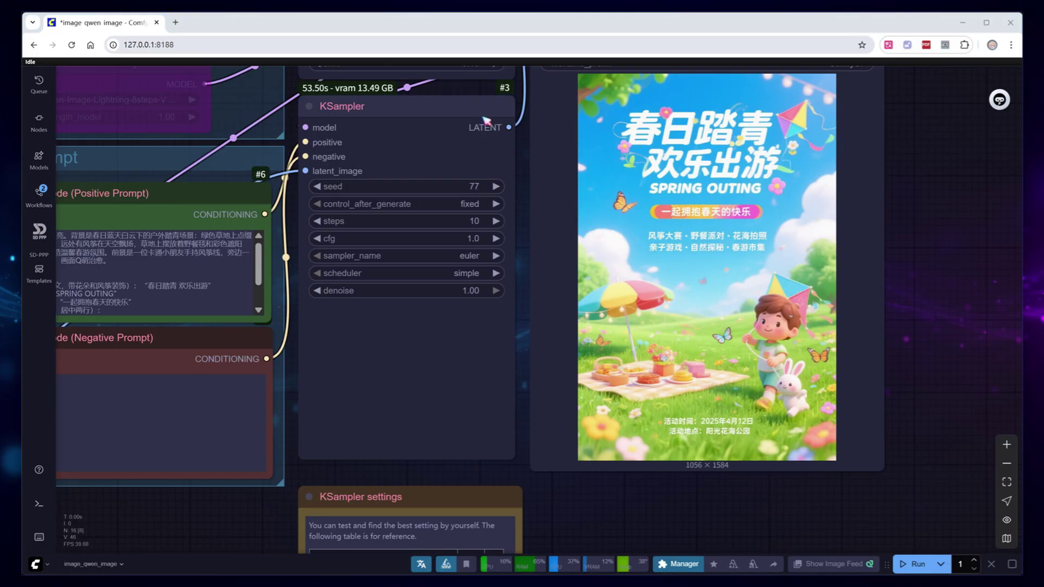
# Step: Add a Unet Loader (GGUF) node in the empty area above the Load models group
pyautogui.moveTo(462, 98); pyautogui.dragTo(929, 326)
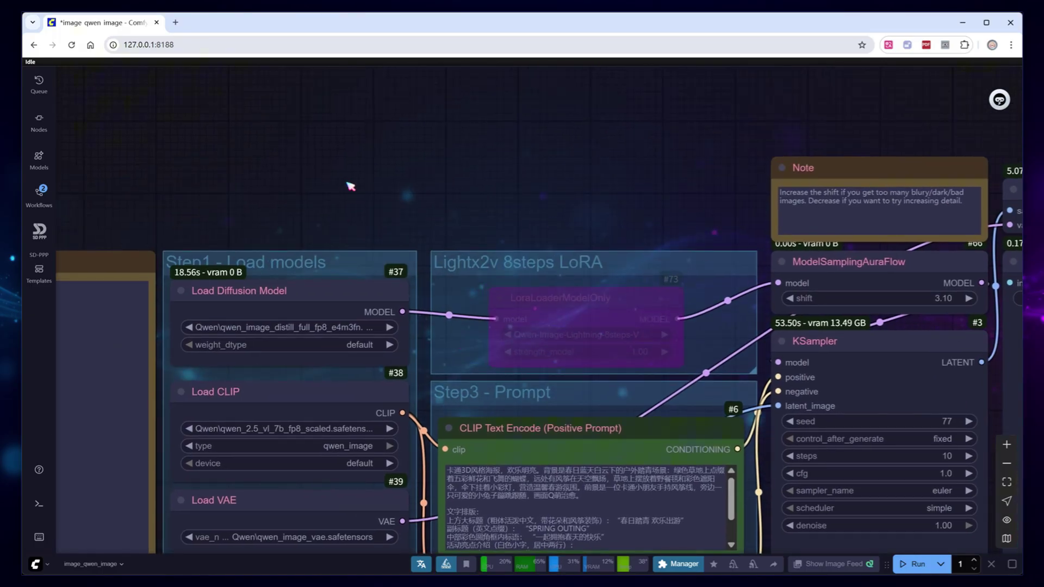
pyautogui.moveTo(347, 187); pyautogui.dragTo(521, 218)
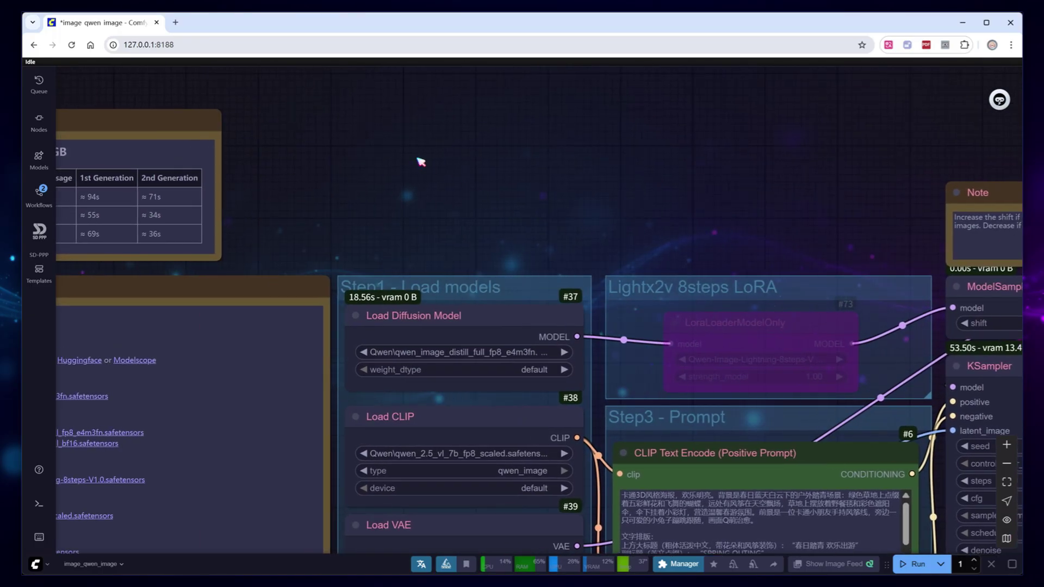
pyautogui.doubleClick(452, 212)
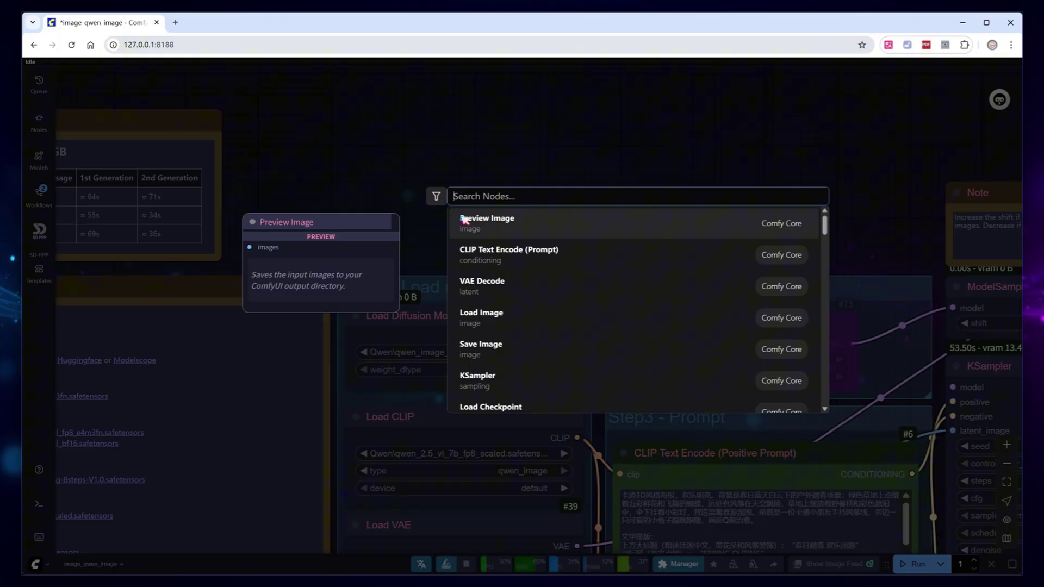
pyautogui.write('gguf')
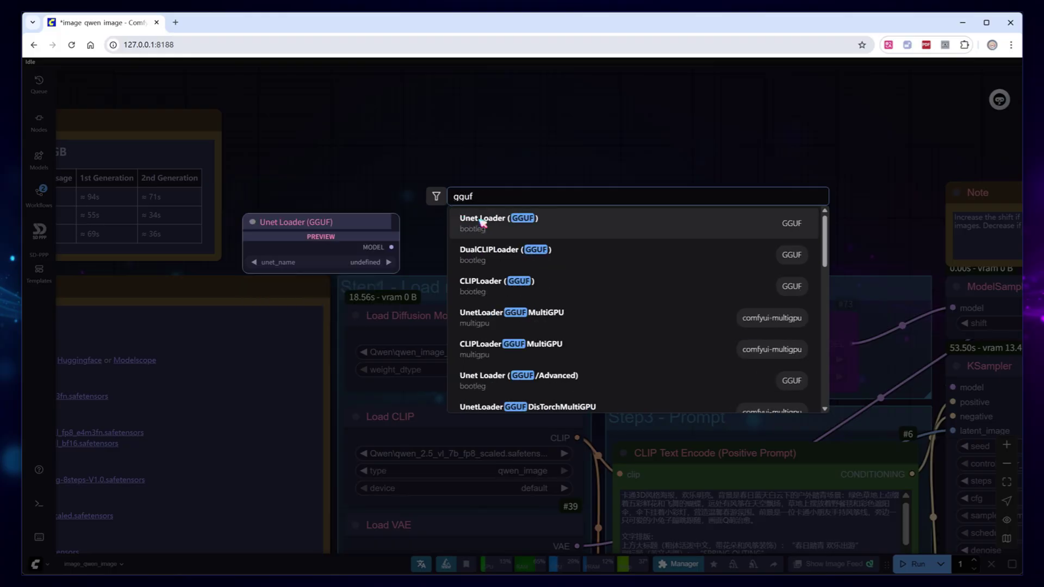
pyautogui.click(483, 221)
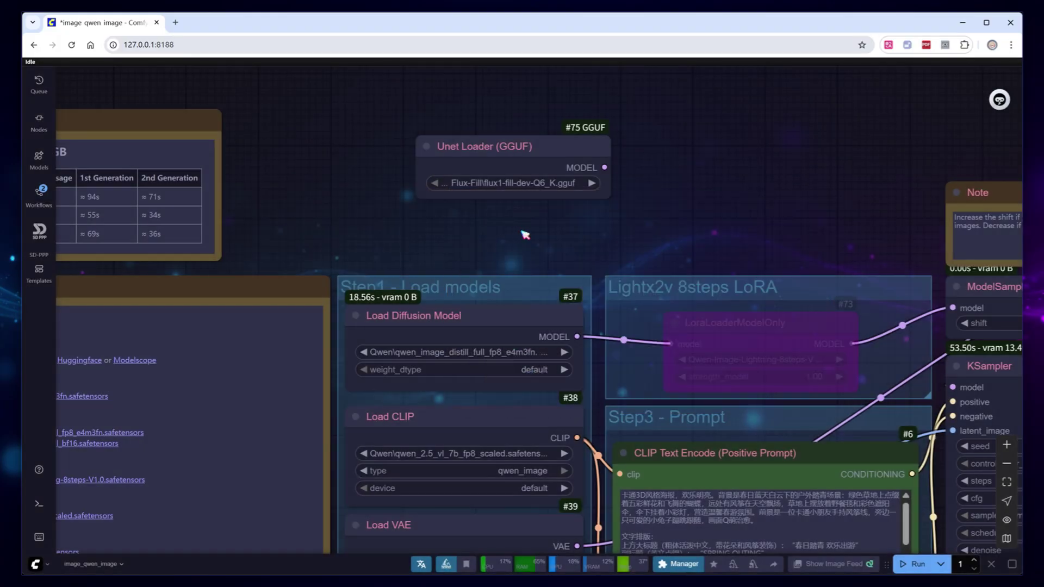
# Step: Select the qwen-image-Q8_0 model in the Unet Loader (GGUF) and connect its MODEL output to the LoraLoaderModelOnly model input
pyautogui.click(550, 185)
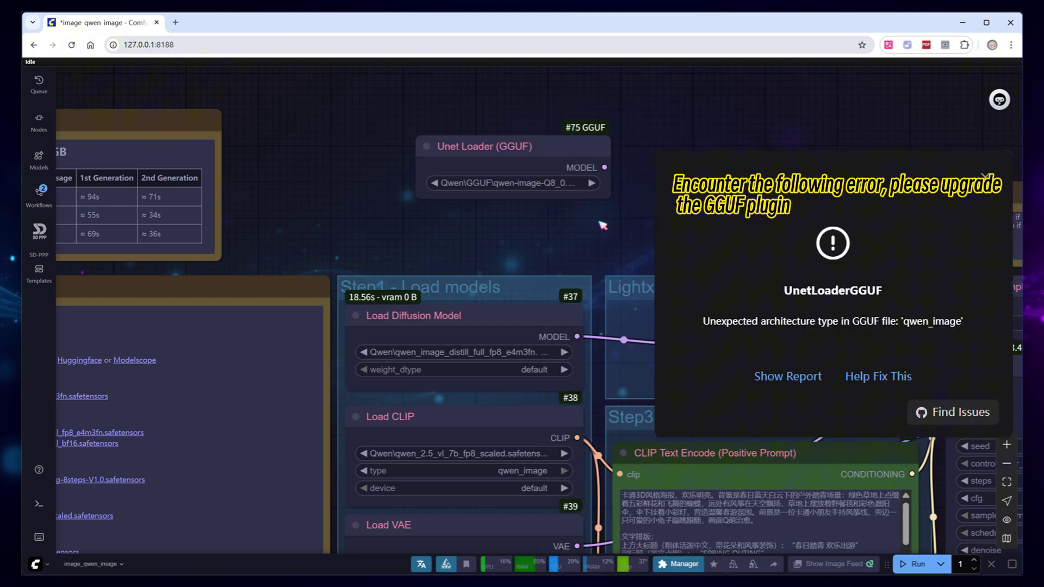
pyautogui.moveTo(605, 167); pyautogui.dragTo(671, 344)
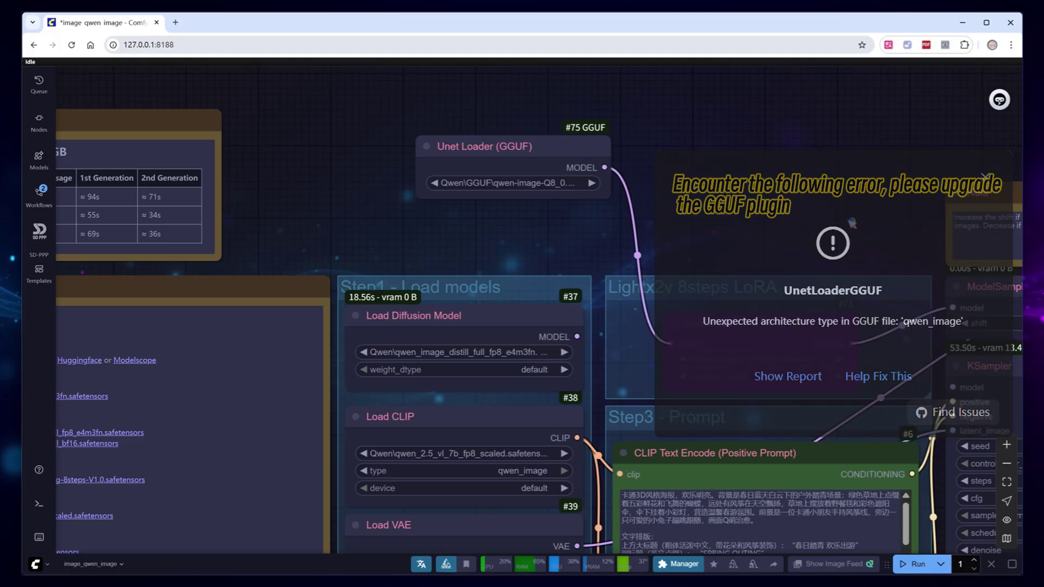
# Step: Set the KSampler to 20 steps and a cfg of 2.5 for the GGUF model
pyautogui.moveTo(847, 215); pyautogui.dragTo(580, 79)
pyautogui.click(846, 338)
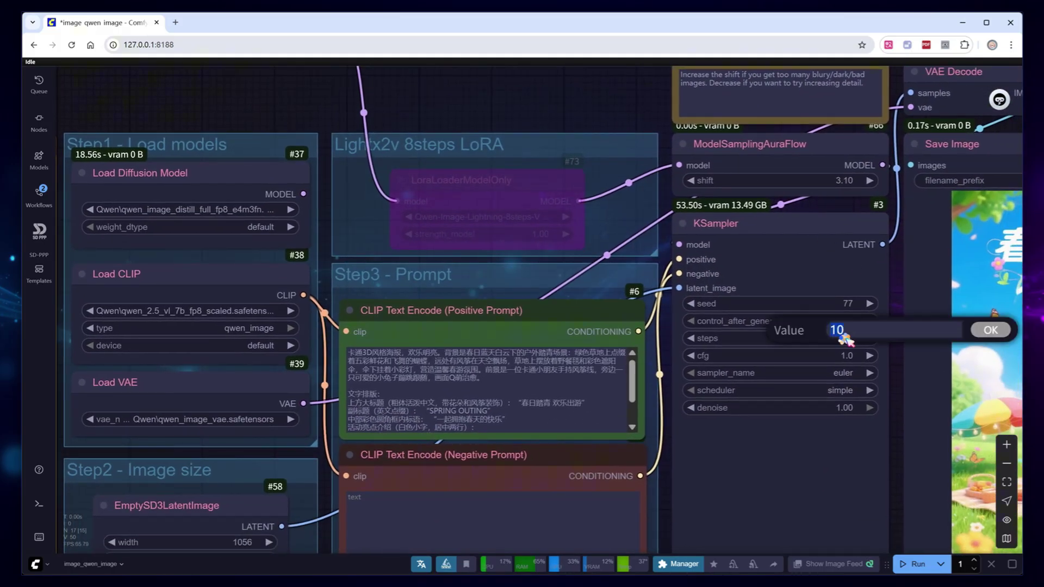
pyautogui.write('20')
pyautogui.press('Return')
pyautogui.click(844, 356)
pyautogui.write('2.5')
pyautogui.press('Return')
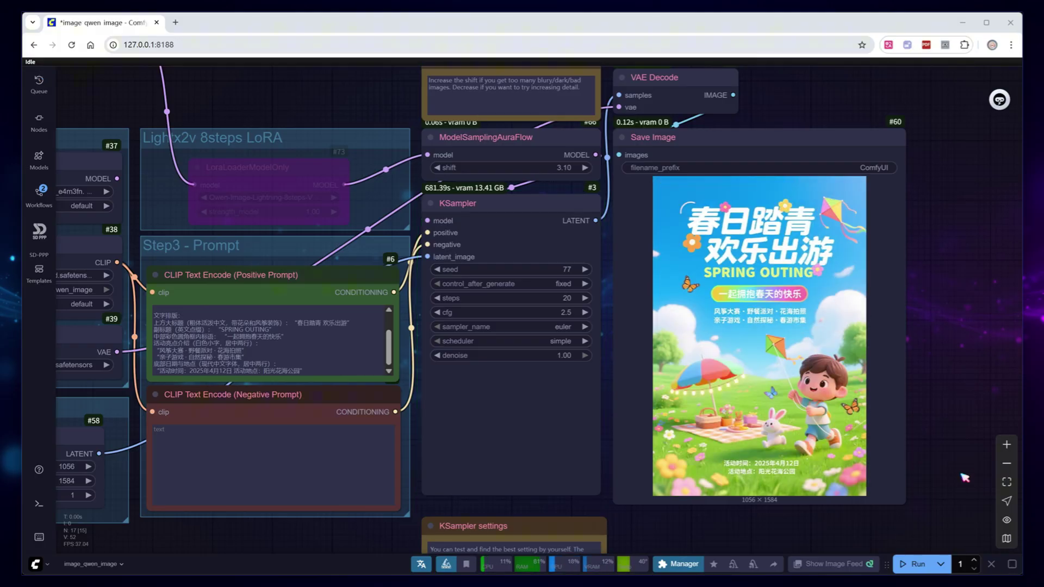
# Step: Inspect the poster generated with the GGUF model next to the KSampler settings
pyautogui.scroll(3, 953, 499)
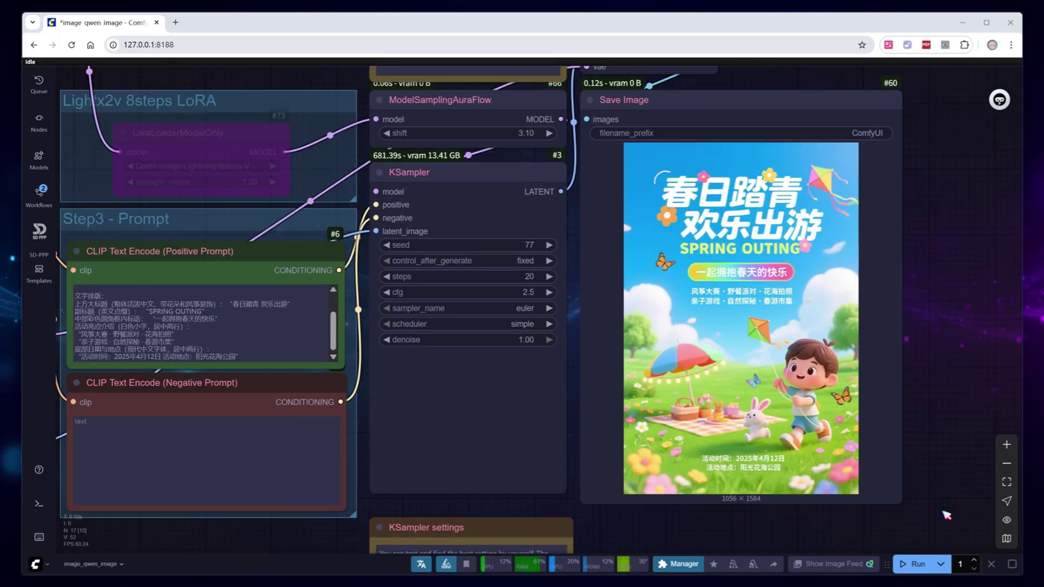
pyautogui.scroll(2, 911, 287)
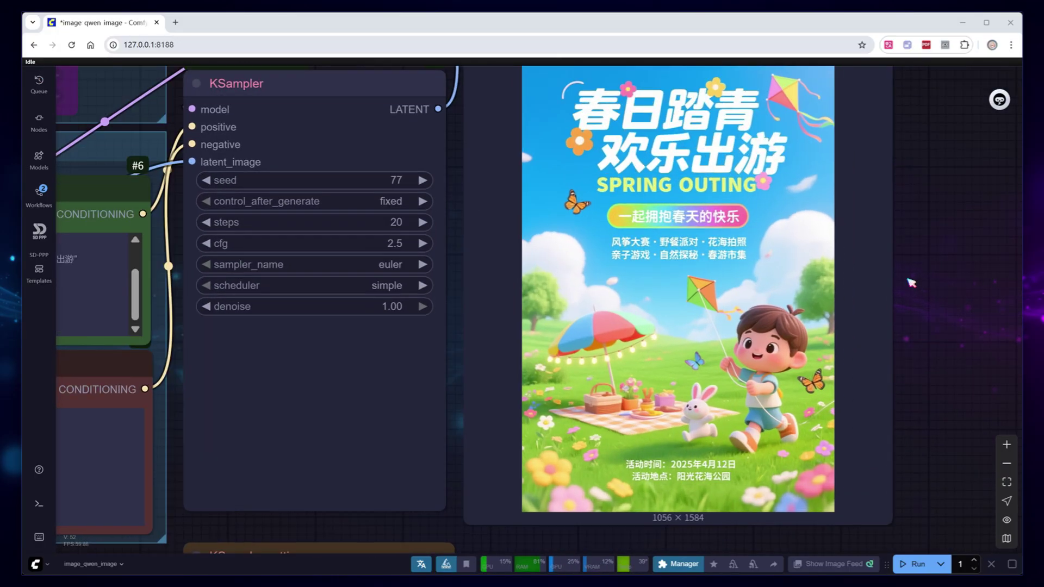
pyautogui.scroll(-1, 942, 334)
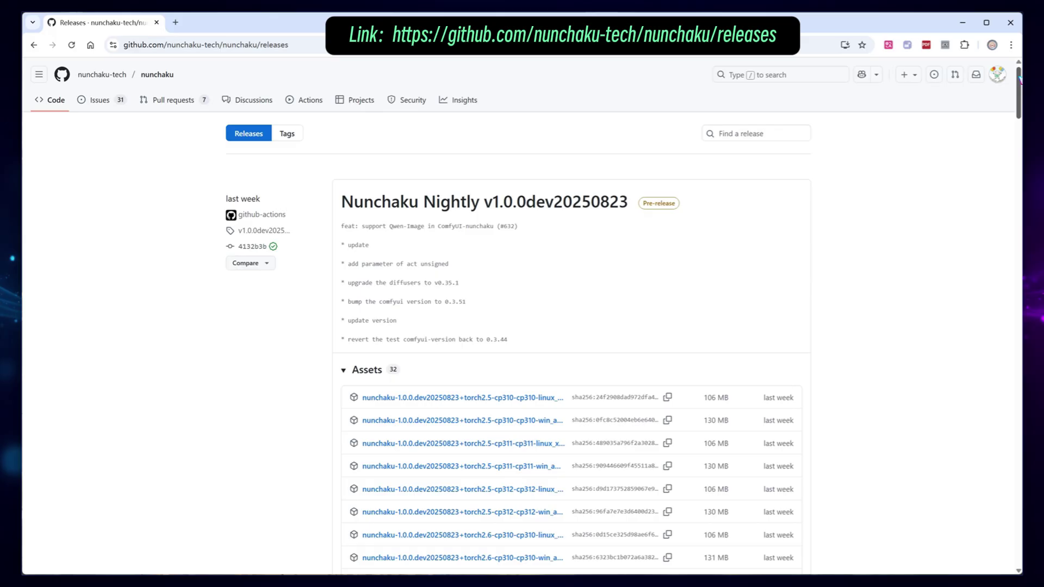
# Step: Add a Nunchaku Qwen-Image DiT Loader node in the empty area above the Unet Loader (GGUF)
pyautogui.scroll(-5, 522, 319)
pyautogui.scroll(-3, 523, 318)
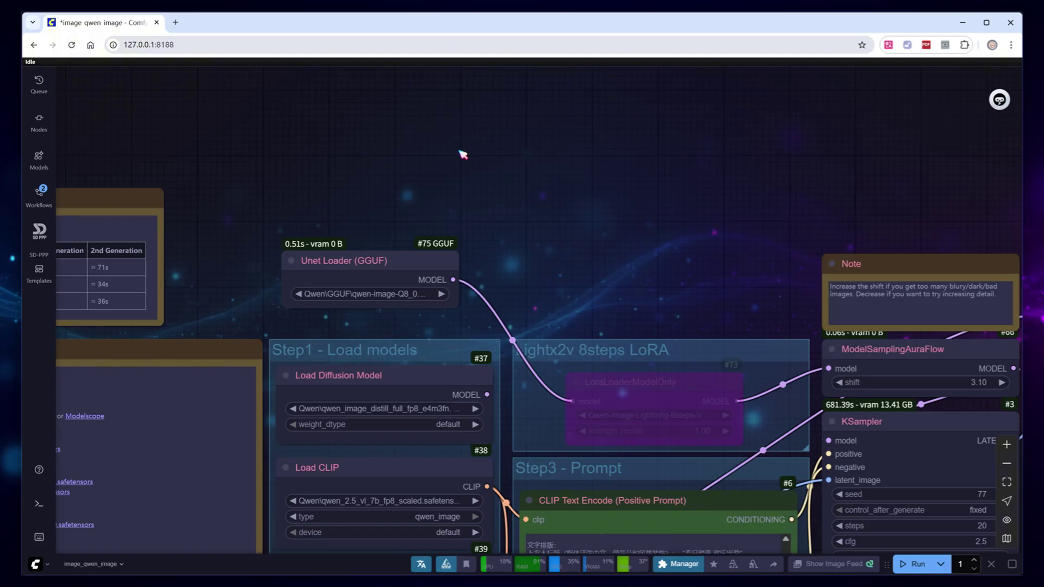
pyautogui.doubleClick(459, 154)
pyautogui.write('nunchaku')
pyautogui.click(578, 319)
# Step: Select svdq-int4_r128-qwen-image.safetensors in the Nunchaku loader and connect its MODEL output to the LoraLoaderModelOnly model input
pyautogui.click(566, 193)
pyautogui.write('qw')
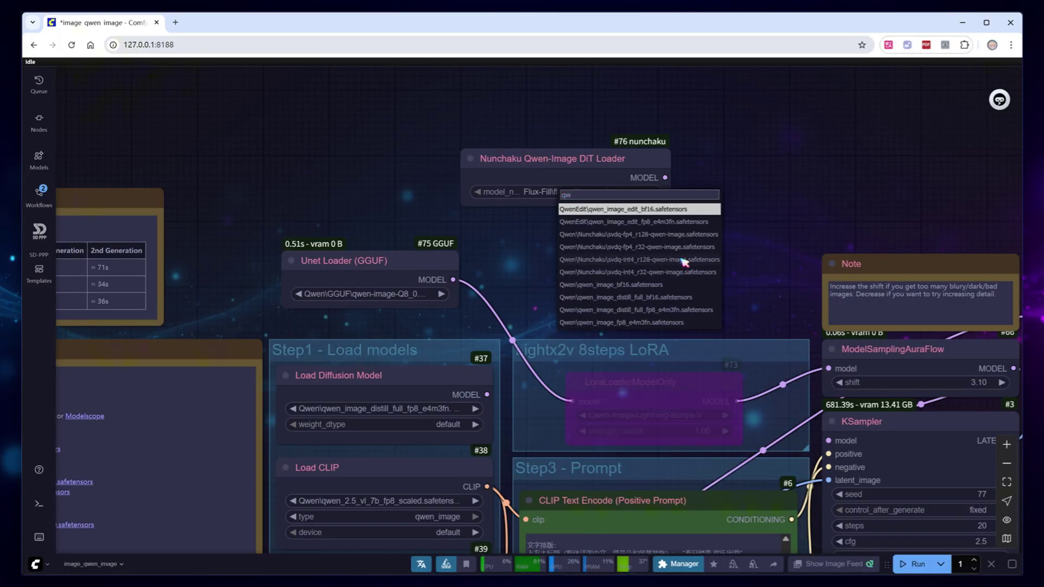
pyautogui.click(637, 259)
pyautogui.moveTo(620, 201); pyautogui.dragTo(573, 396)
# Step: Run the workflow with the Nunchaku model and inspect the new poster next to the KSampler
pyautogui.moveTo(819, 526); pyautogui.dragTo(645, 326)
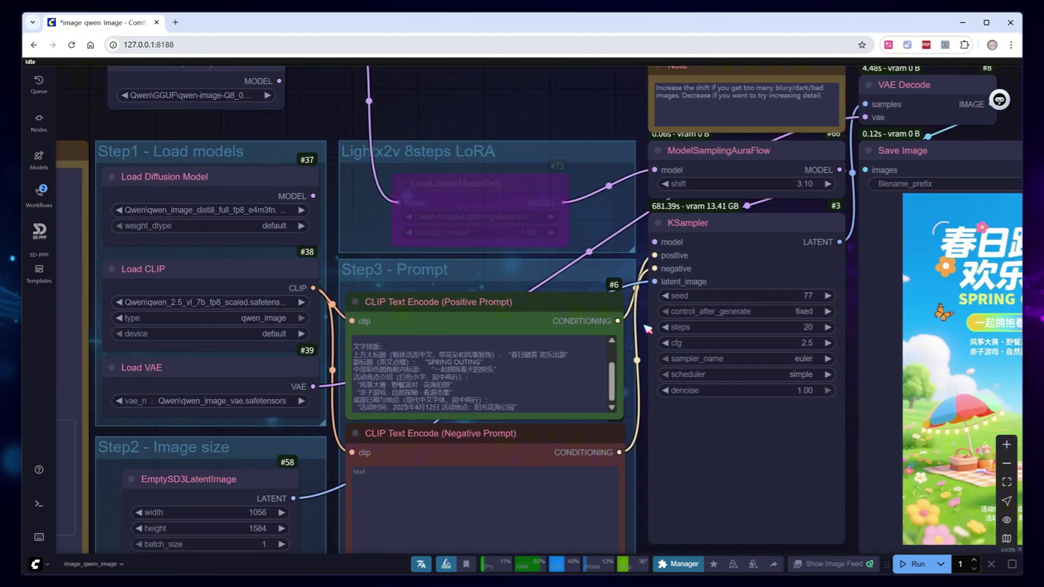
pyautogui.hotkey('ctrl', 'Return')
pyautogui.scroll(-4, 685, 502)
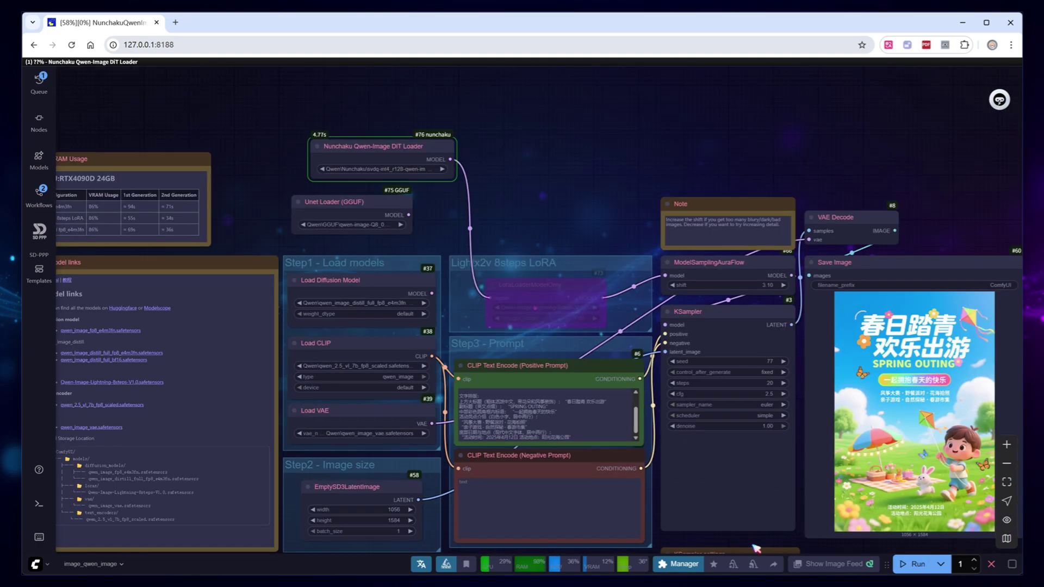
pyautogui.moveTo(765, 547); pyautogui.dragTo(710, 486)
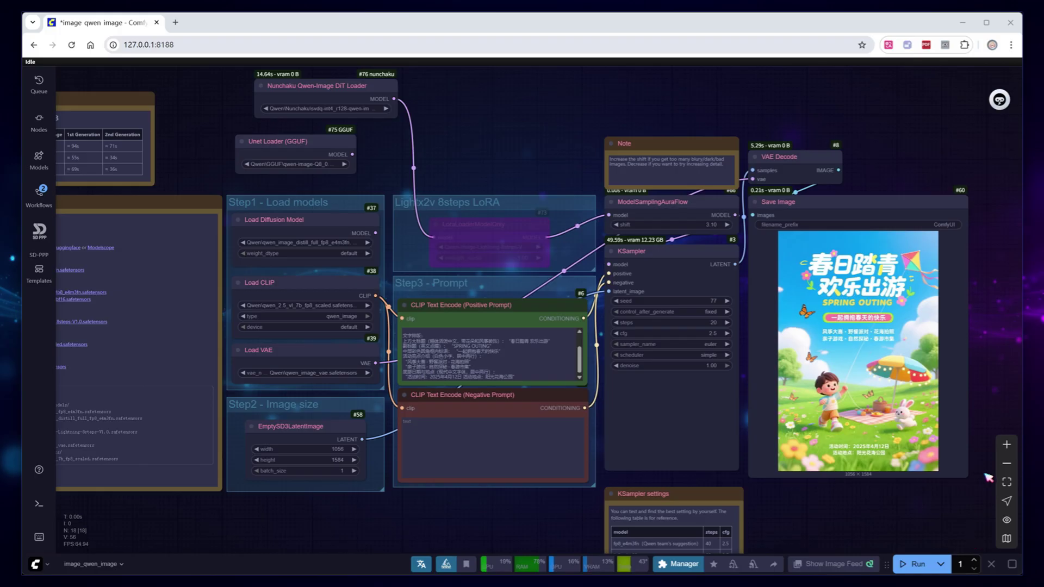
pyautogui.scroll(4, 984, 484)
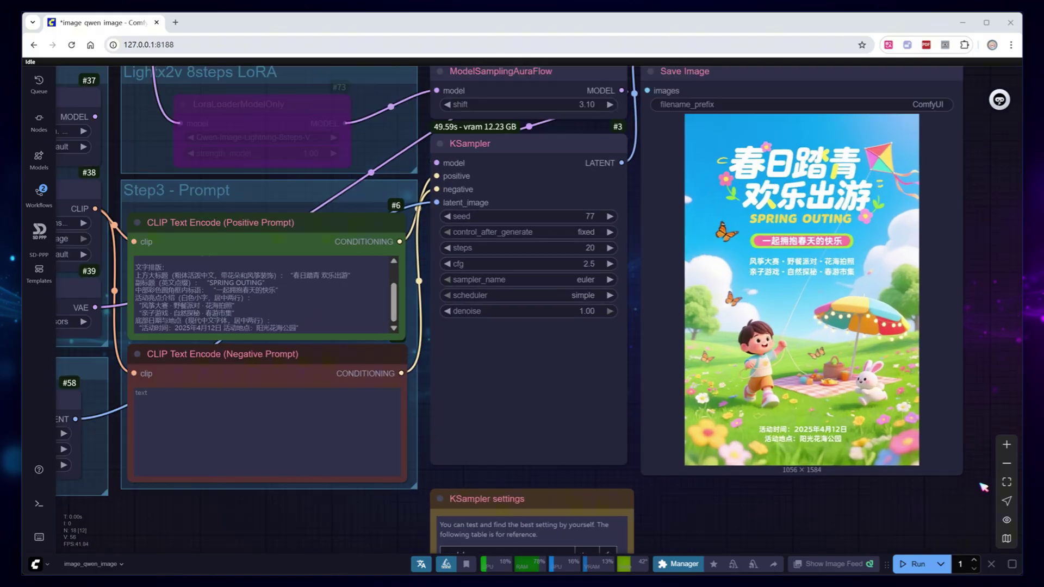
pyautogui.scroll(3, 994, 380)
pyautogui.scroll(-2, 997, 381)
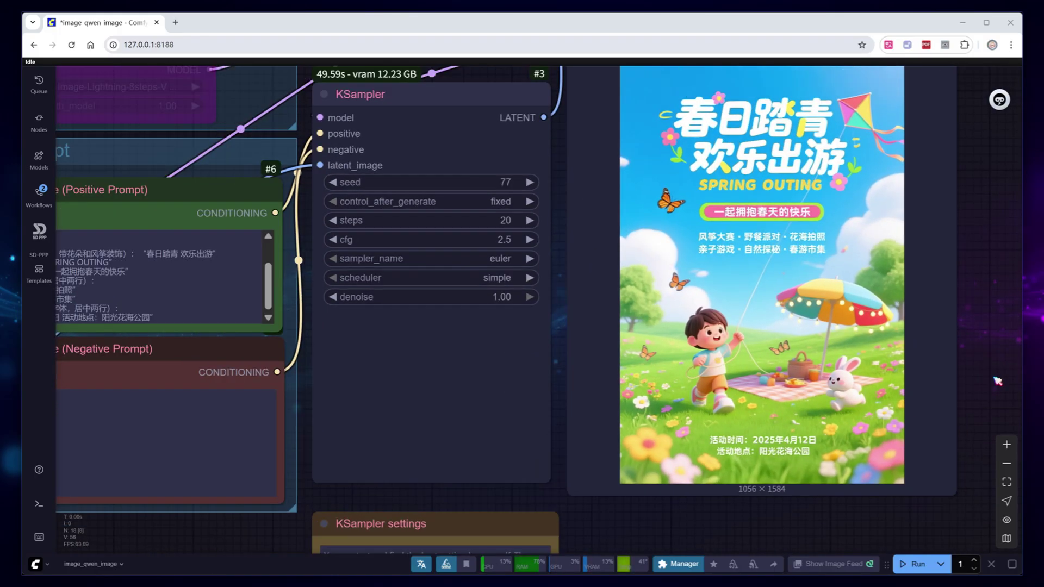
pyautogui.scroll(1, 985, 342)
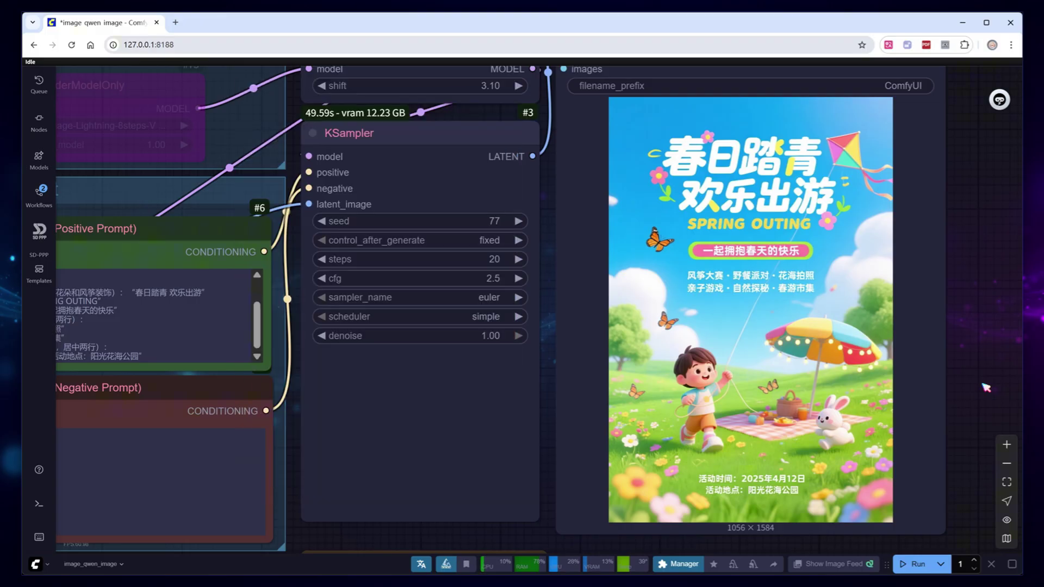
# Step: Delete the Nunchaku Qwen-Image DiT Loader and Unet Loader (GGUF) nodes above the Load models group
pyautogui.scroll(-6, 986, 387)
pyautogui.moveTo(487, 142); pyautogui.dragTo(634, 254)
pyautogui.scroll(2, 572, 269)
pyautogui.click(502, 178)
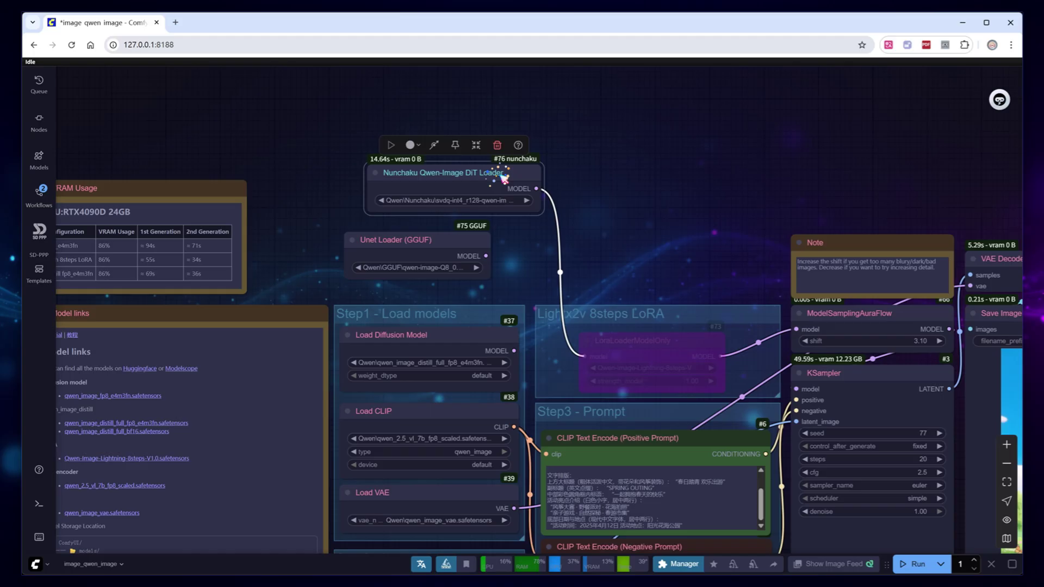
pyautogui.press('Delete')
pyautogui.click(478, 239)
pyautogui.press('Delete')
# Step: Connect Load Diffusion Model to the LoraLoaderModelOnly model input and select qwen_image_fp8_e4m3fn.safetensors as its model
pyautogui.moveTo(514, 351); pyautogui.dragTo(591, 363)
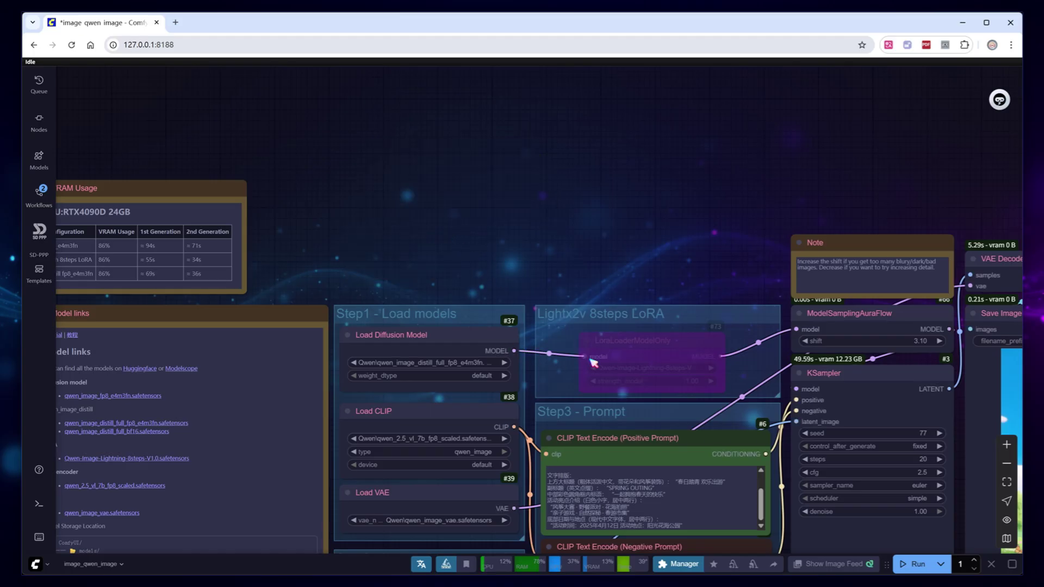
pyautogui.click(483, 363)
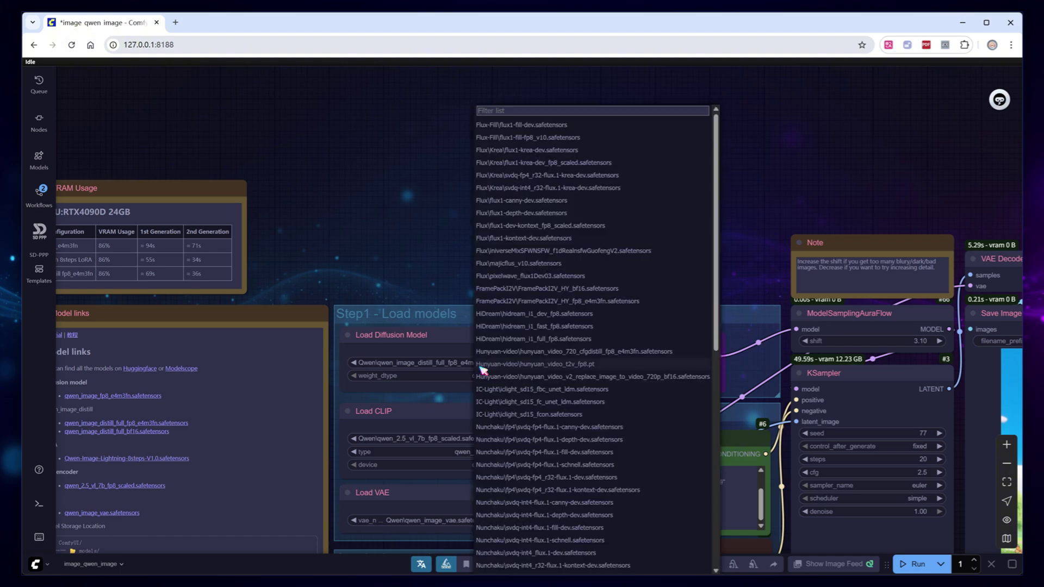
pyautogui.write('qwen')
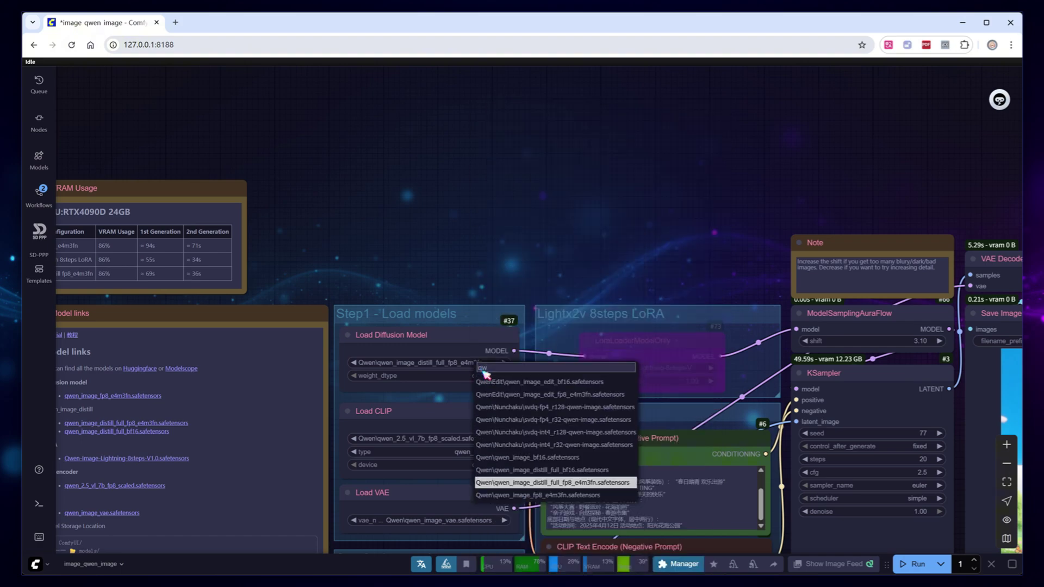
pyautogui.click(531, 495)
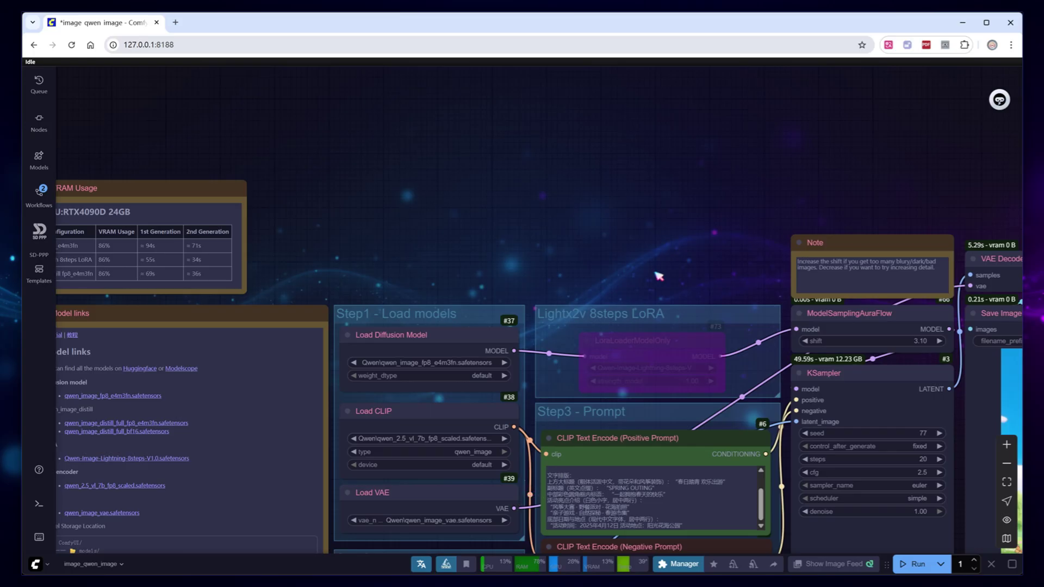
# Step: Re-enable the bypassed LoraLoaderModelOnly node and select Qwen-Image-Lightning-8steps-V1.1.safetensors as its LoRA
pyautogui.scroll(-5, 683, 245)
pyautogui.click(603, 223)
pyautogui.hotkey('ctrl', 'b')
pyautogui.click(608, 253)
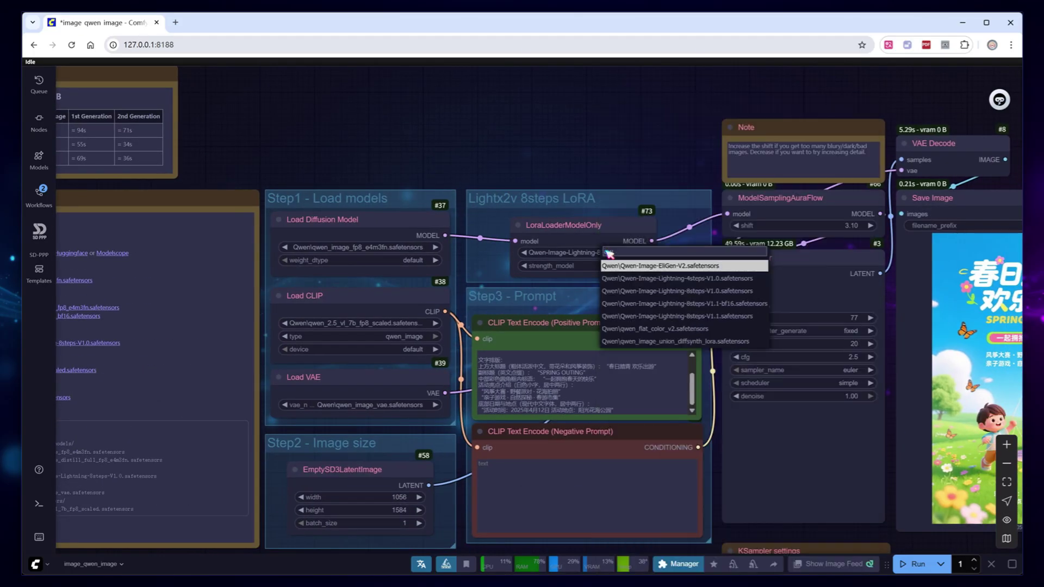
pyautogui.click(732, 316)
# Step: Set the KSampler to 8 steps and a cfg of 1.0 for the 8-step LoRA
pyautogui.click(852, 344)
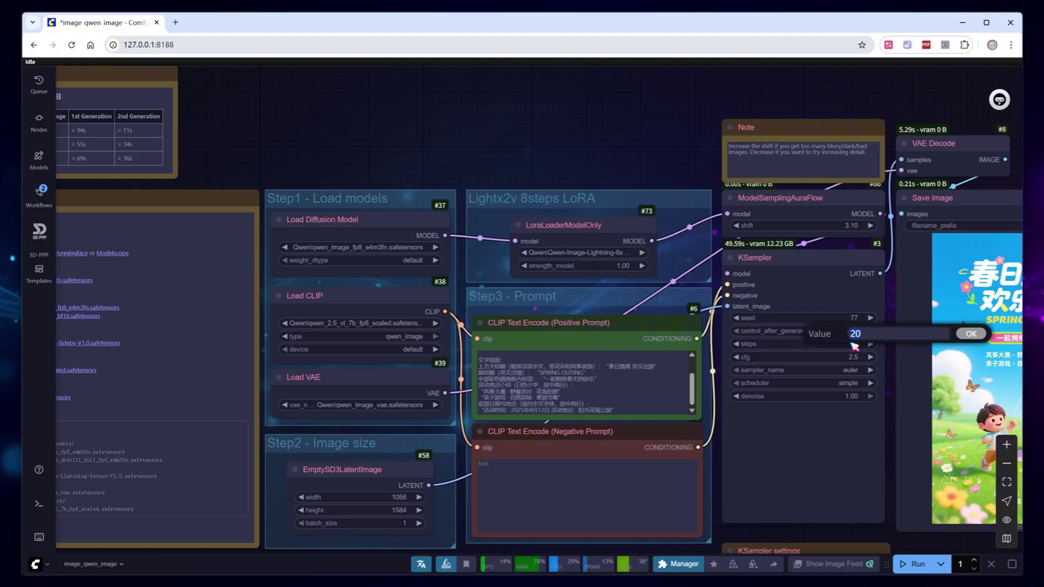
pyautogui.write('8')
pyautogui.press('Return')
pyautogui.moveTo(849, 355); pyautogui.dragTo(847, 361)
# Step: Run the workflow with the Lightning 8-step LoRA and inspect the new poster next to the KSampler
pyautogui.click(929, 566)
pyautogui.scroll(-2, 491, 140)
pyautogui.moveTo(887, 509); pyautogui.dragTo(784, 476)
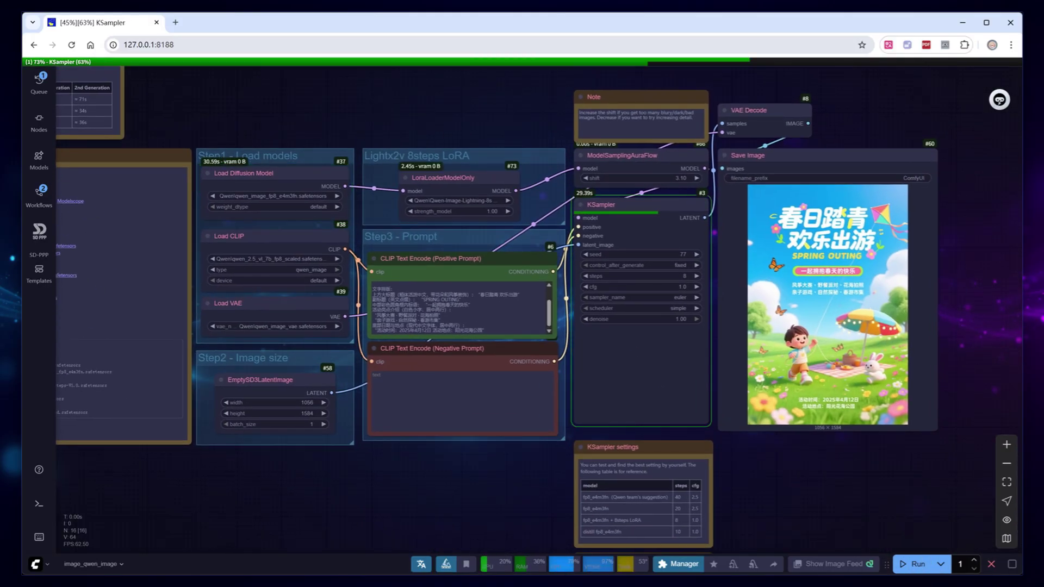
pyautogui.scroll(1, 1009, 363)
pyautogui.scroll(2, 1009, 362)
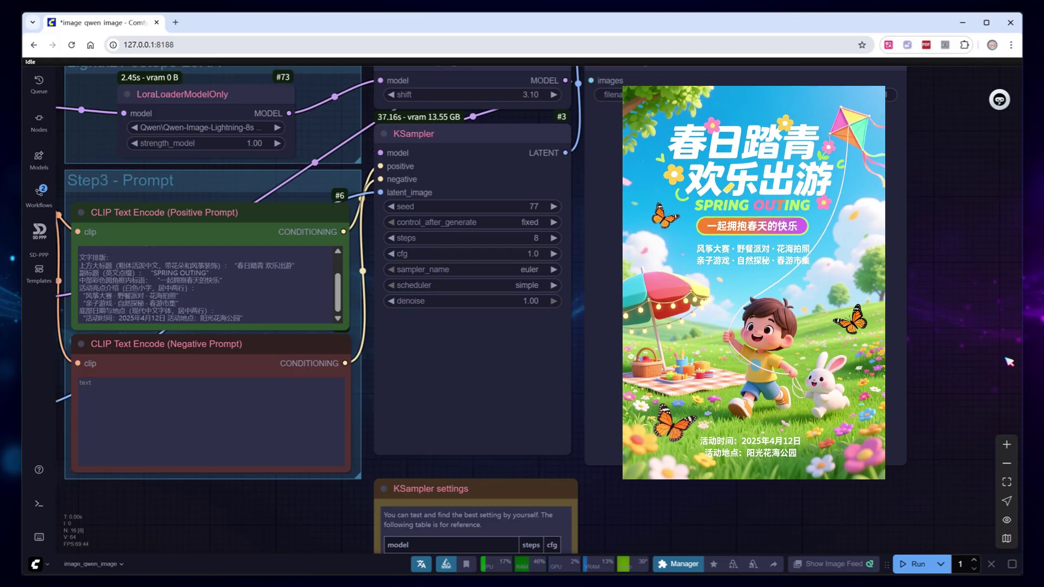
# Step: Go back to the Prompt group and review the Chinese text of the positive prompt
pyautogui.scroll(-4, 1009, 363)
pyautogui.moveTo(469, 486); pyautogui.dragTo(592, 503)
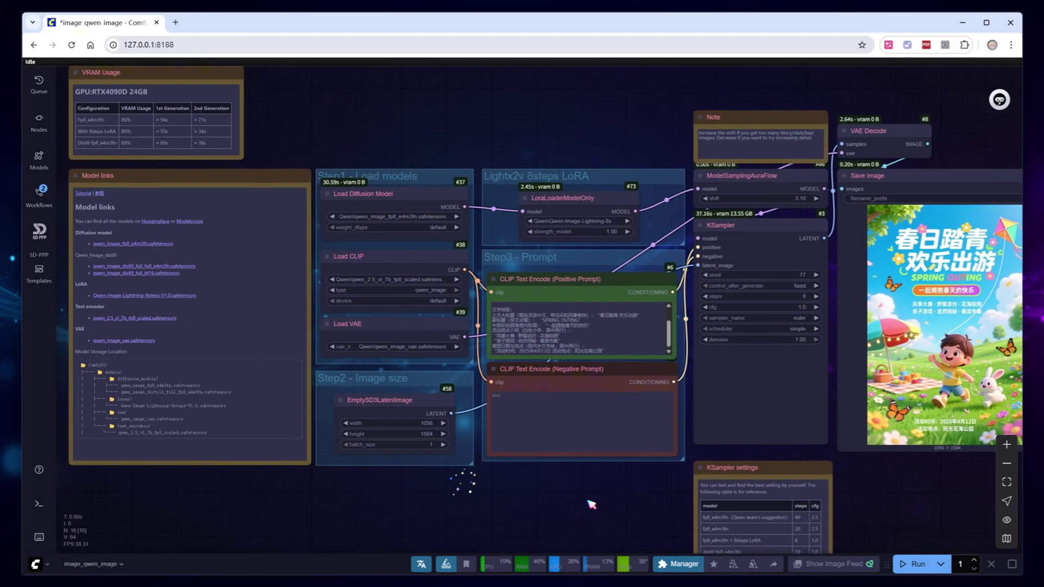
pyautogui.scroll(2, 561, 354)
pyautogui.scroll(5, 693, 361)
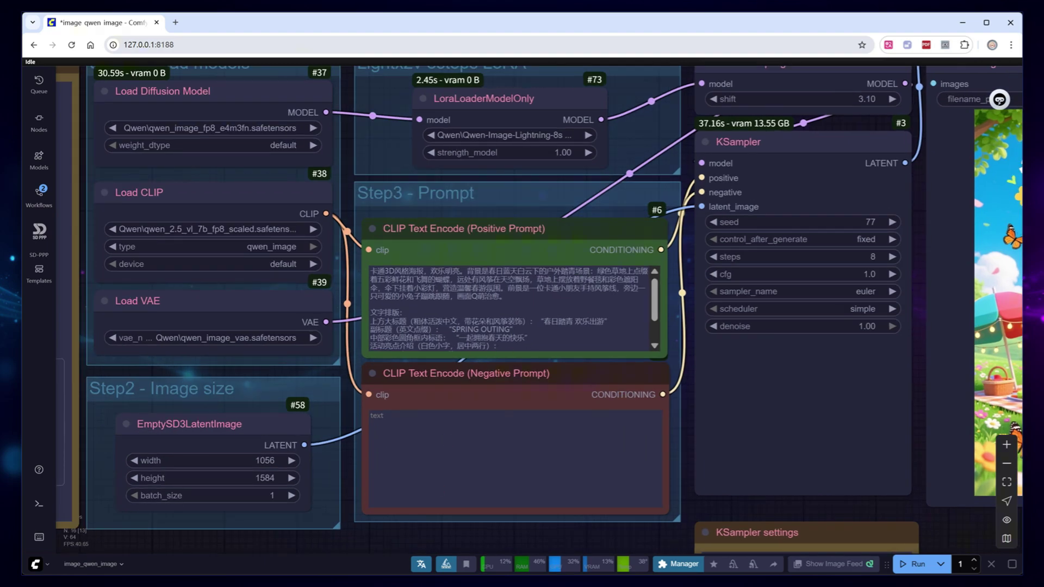
pyautogui.click(514, 308)
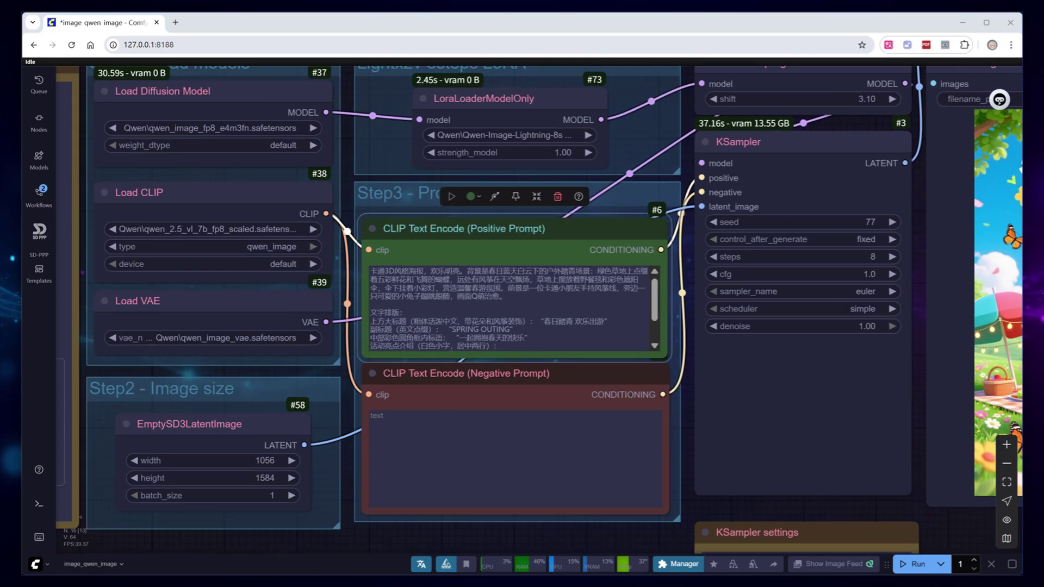
pyautogui.click(691, 375)
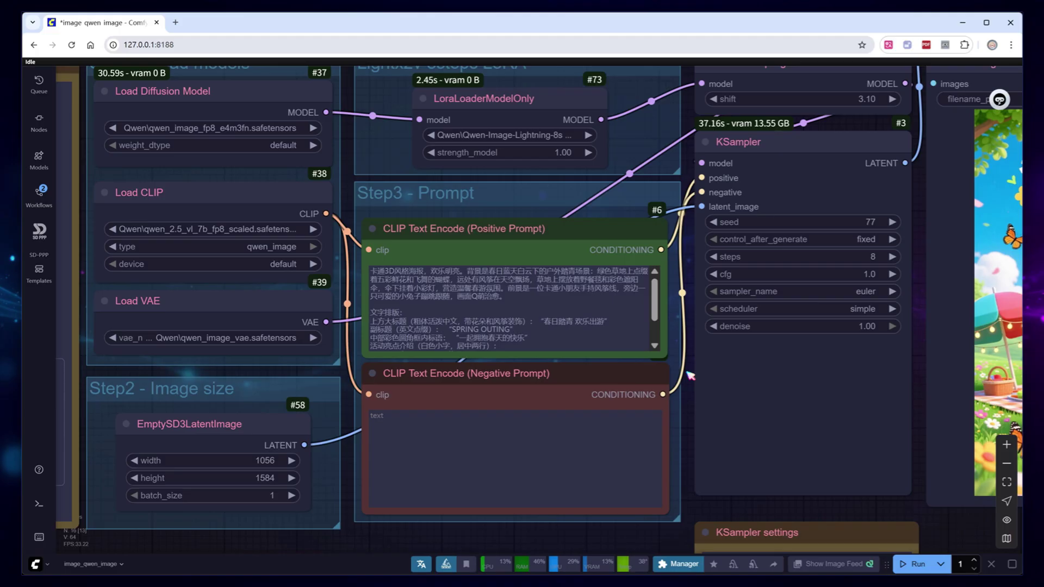
# Step: Bypass the LoraLoaderModelOnly node and replace the positive prompt with the English version beginning "Cartoon 3D style poster, joyful and bright"
pyautogui.click(517, 100)
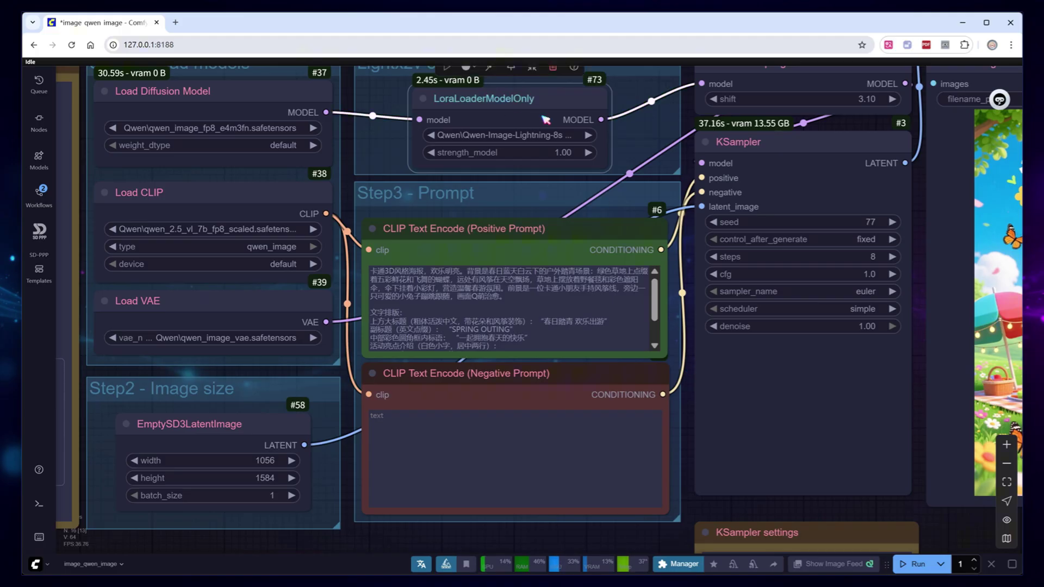
pyautogui.hotkey('ctrl', 'b')
pyautogui.hotkey('ctrl', 'a')
pyautogui.hotkey('ctrl', 'v')
pyautogui.scroll(5, 538, 316)
# Step: Set the KSampler back to 20 steps and a cfg of 2.5 for running without the LoRA
pyautogui.click(873, 257)
pyautogui.write('20')
pyautogui.press('Return')
pyautogui.click(832, 274)
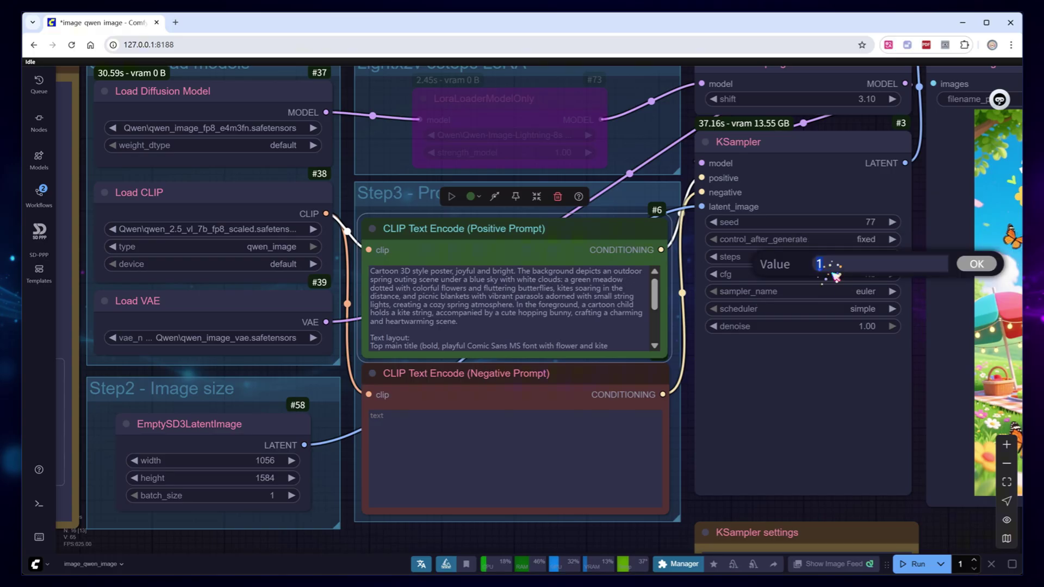
pyautogui.write('2.5')
pyautogui.press('Return')
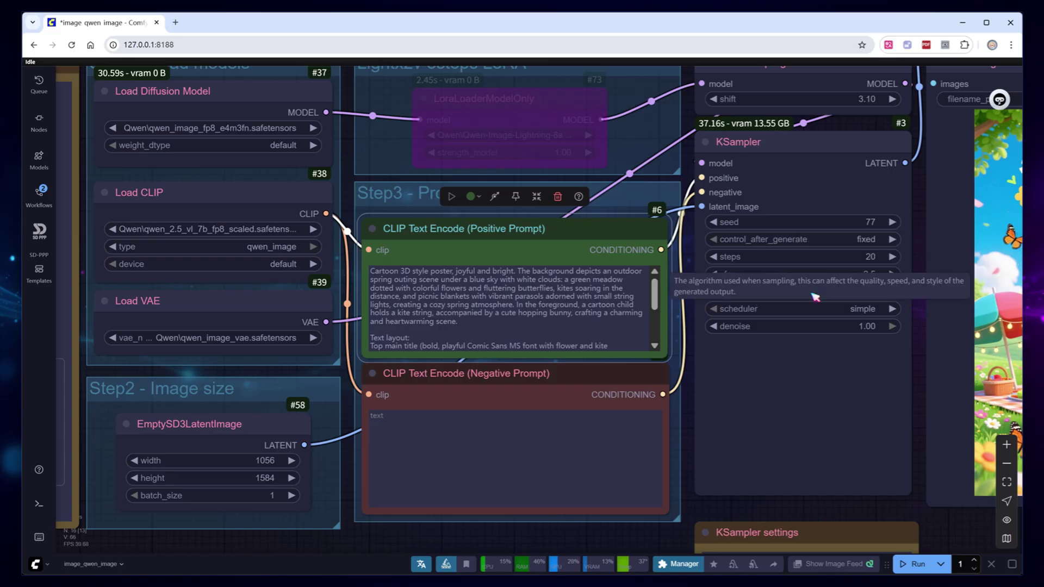
# Step: Run the workflow with the English positive prompt and the fp8 model
pyautogui.click(918, 565)
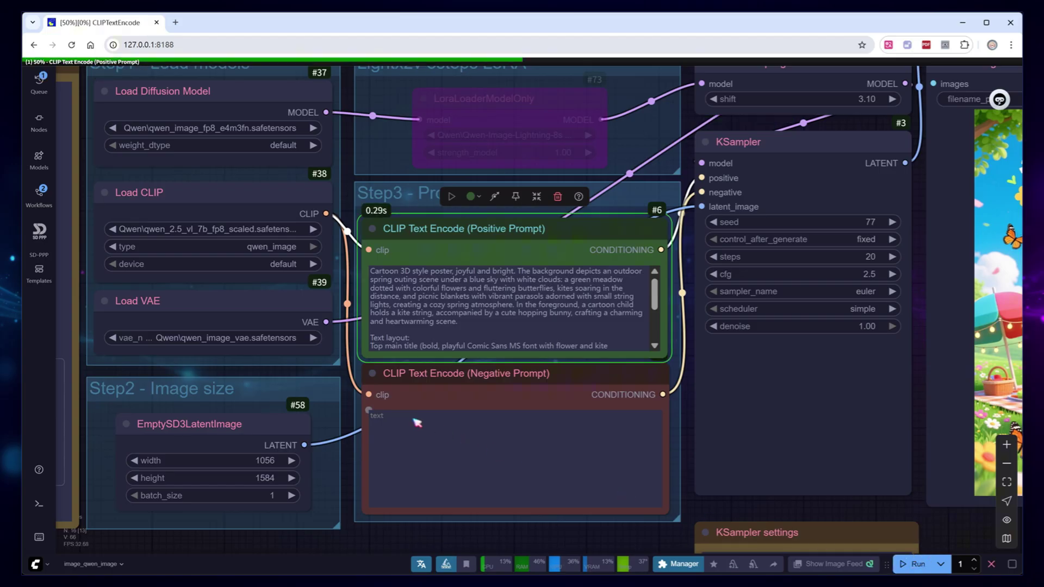
pyautogui.scroll(-4, 407, 420)
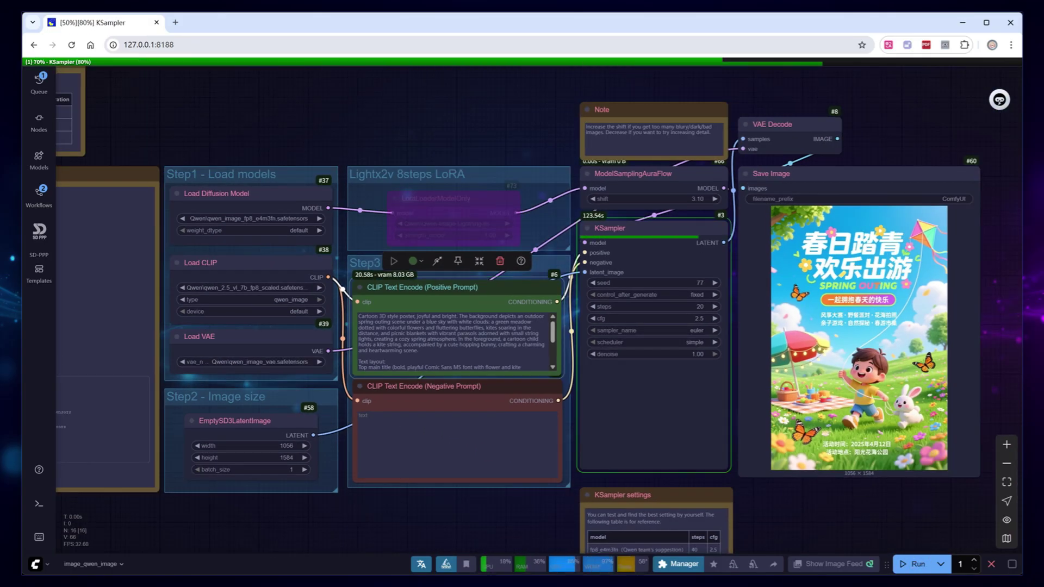
pyautogui.scroll(4, 1015, 384)
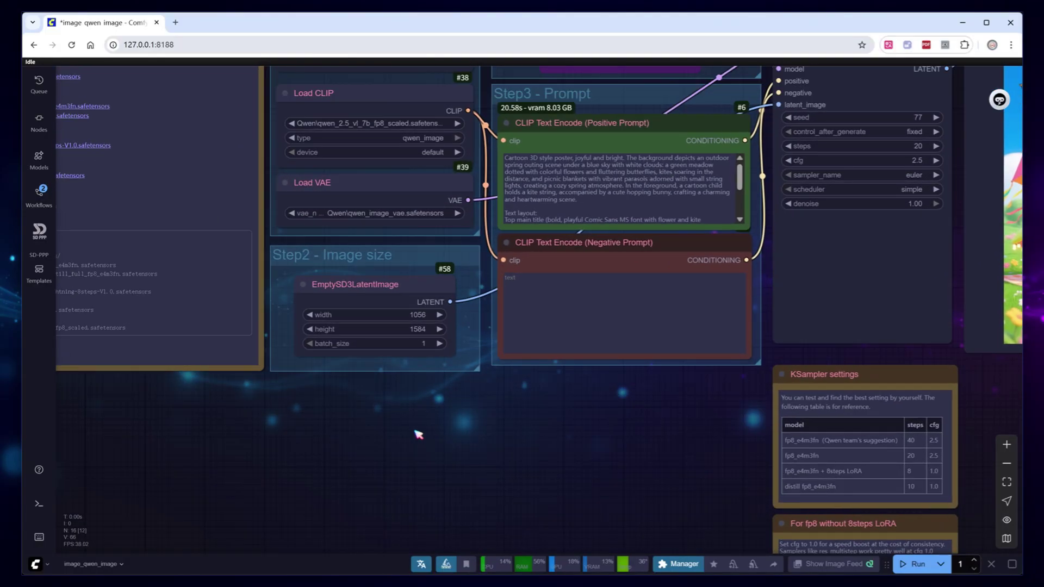
# Step: Add a Translator node from comfyui_mienodes in the empty area below the Image size group
pyautogui.doubleClick(403, 421)
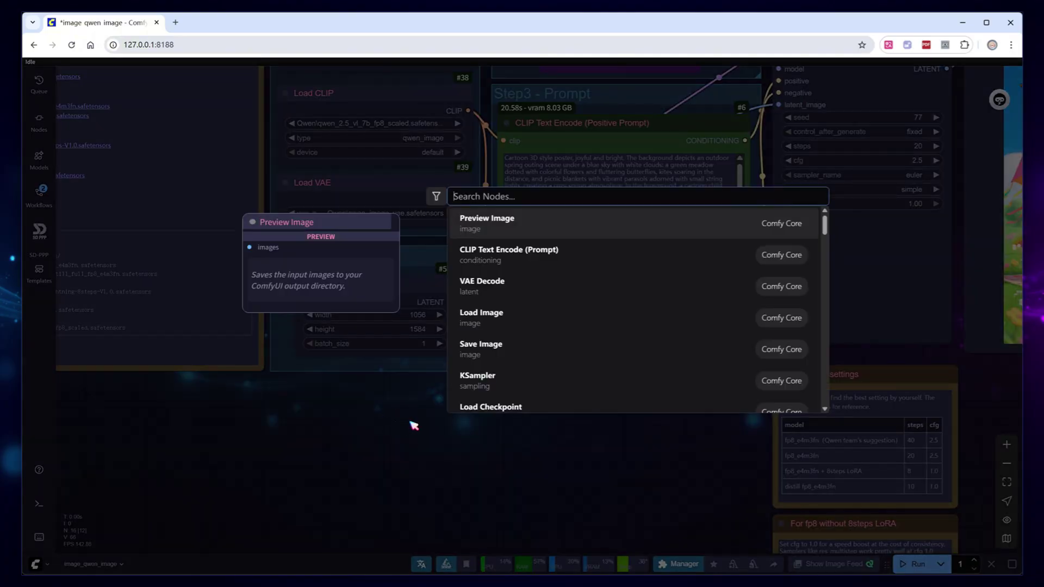
pyautogui.write('transla')
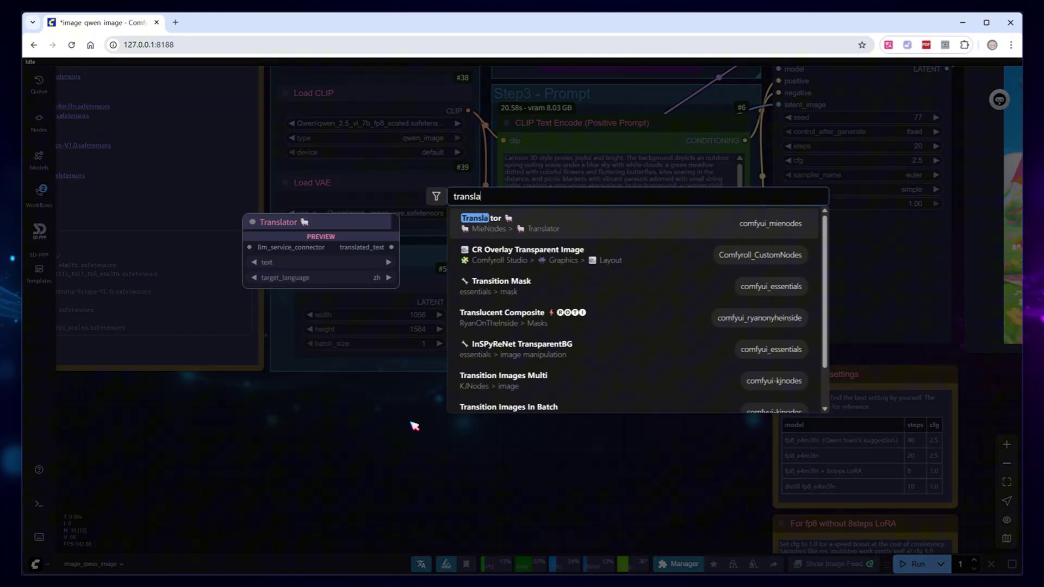
pyautogui.click(550, 233)
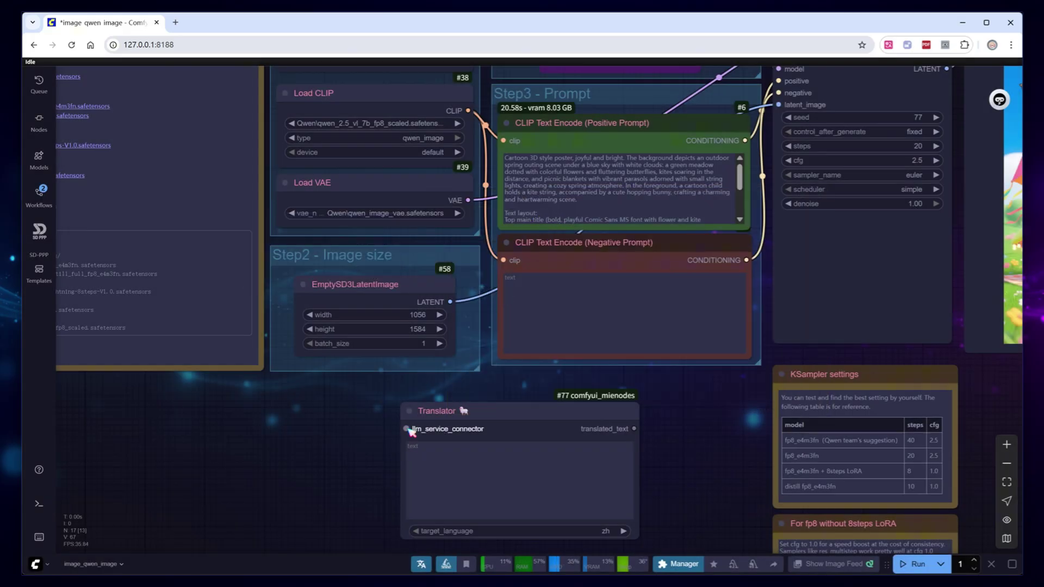
# Step: Feed the Translator's llm_service_connector input with a Set SiliconFlow LLM Service Connector node using the deepseek-ai/DeepSeek-V3 model
pyautogui.moveTo(406, 429); pyautogui.dragTo(225, 418)
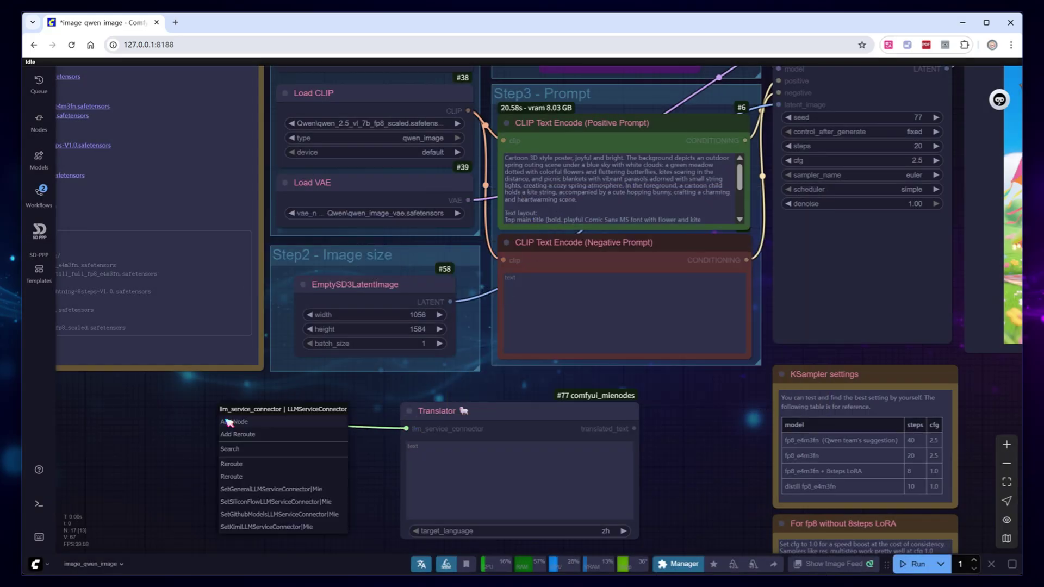
pyautogui.click(264, 500)
pyautogui.moveTo(343, 419); pyautogui.dragTo(224, 423)
pyautogui.click(288, 458)
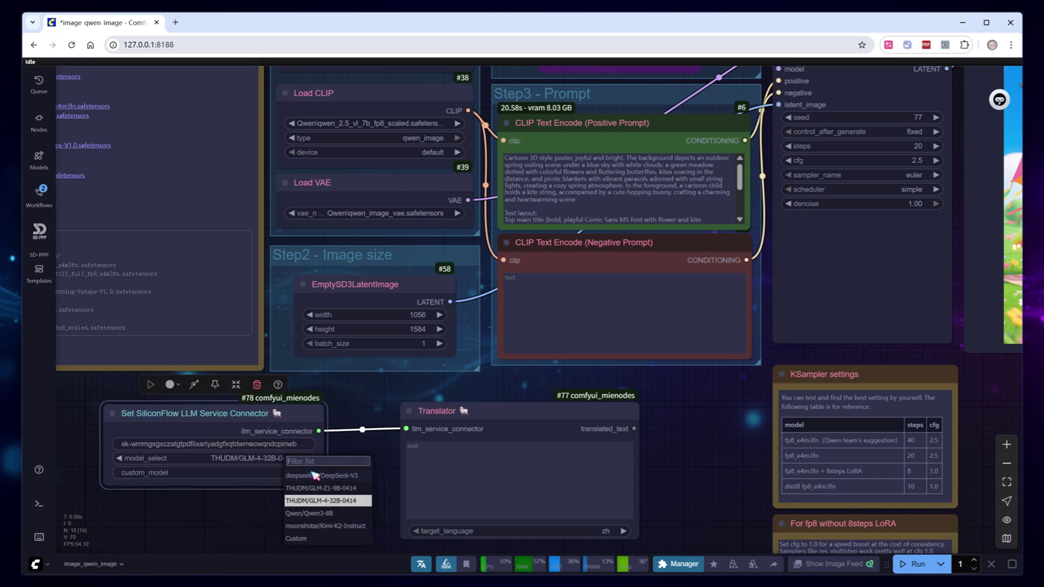
pyautogui.click(317, 476)
pyautogui.click(292, 512)
# Step: Copy the English positive prompt into the Translator node and choose zh as its target language
pyautogui.click(644, 202)
pyautogui.hotkey('ctrl', 'a')
pyautogui.hotkey('ctrl', 'c')
pyautogui.click(523, 495)
pyautogui.hotkey('ctrl', 'v')
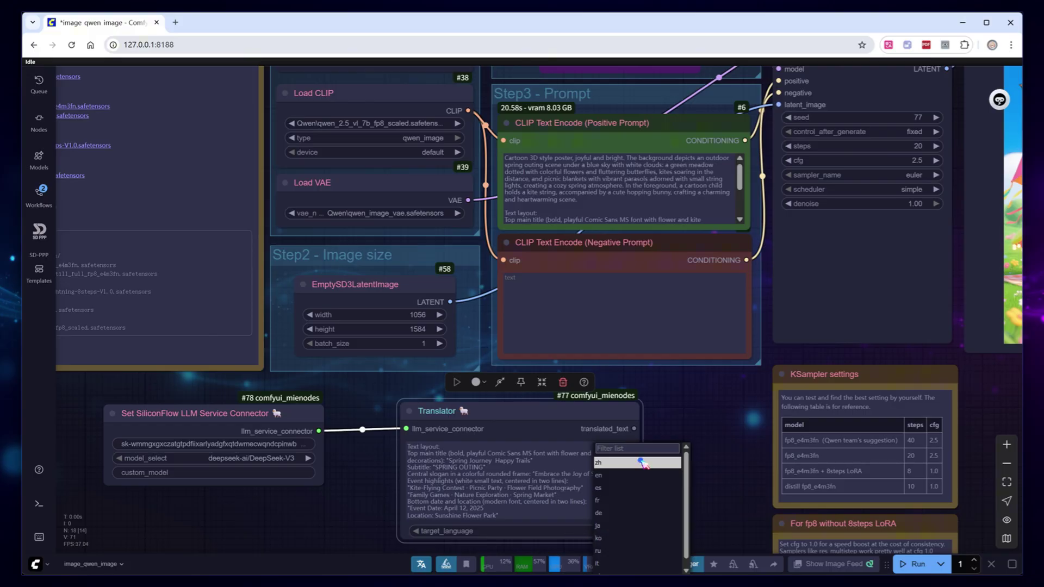
# Step: Send the Translator's output to a Show Anything node and to the text input of the positive CLIP Text Encode node
pyautogui.moveTo(634, 430); pyautogui.dragTo(644, 408)
pyautogui.click(659, 442)
pyautogui.write('show')
pyautogui.click(640, 261)
pyautogui.moveTo(585, 425); pyautogui.dragTo(505, 154)
pyautogui.moveTo(689, 399); pyautogui.dragTo(664, 407)
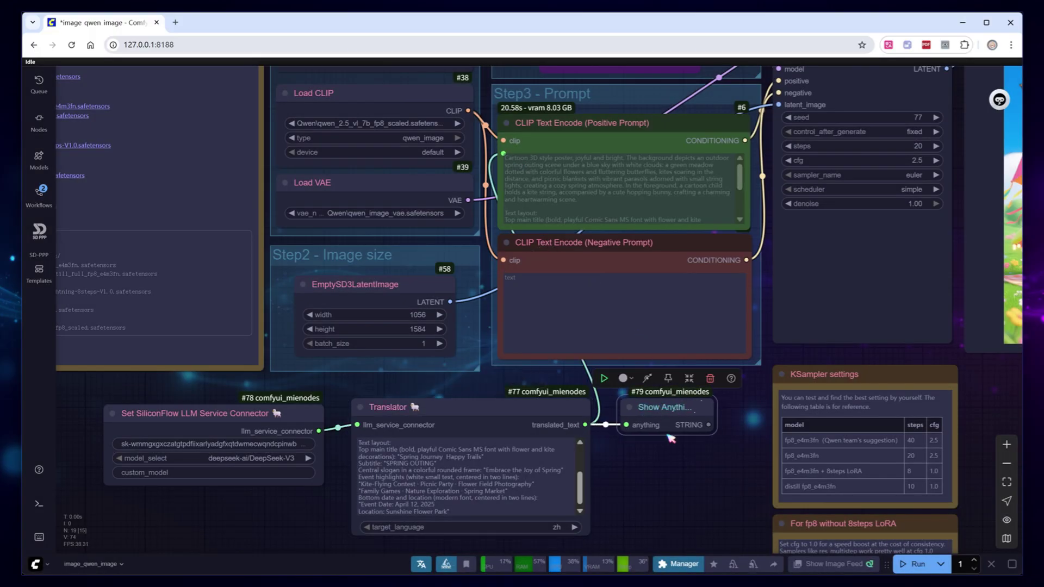
# Step: Run the workflow with the translated prompt and inspect the Chinese translation and the generated poster
pyautogui.click(672, 459)
pyautogui.click(916, 564)
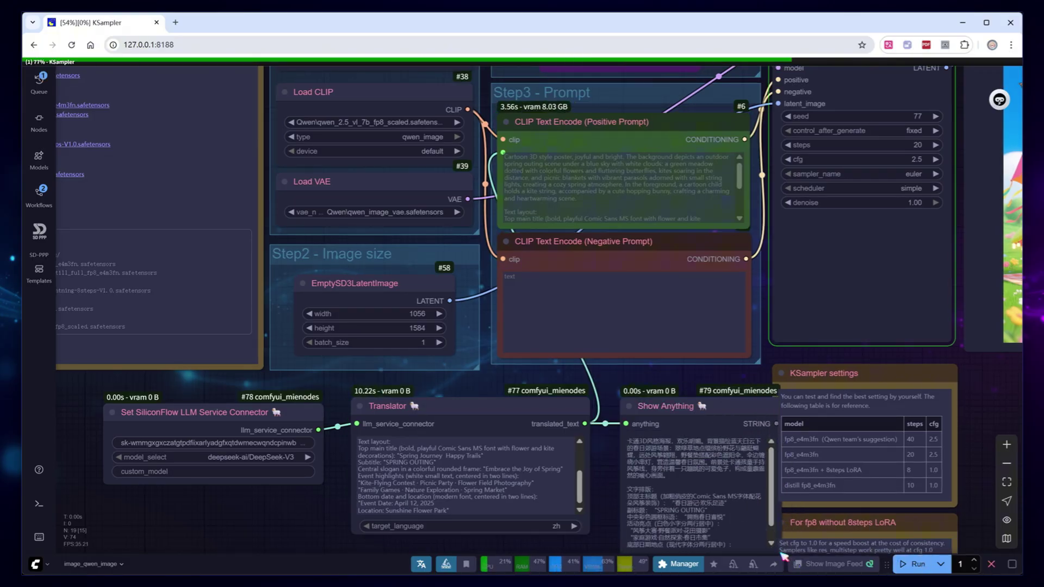
pyautogui.moveTo(732, 406); pyautogui.dragTo(717, 397)
pyautogui.scroll(-2, 735, 491)
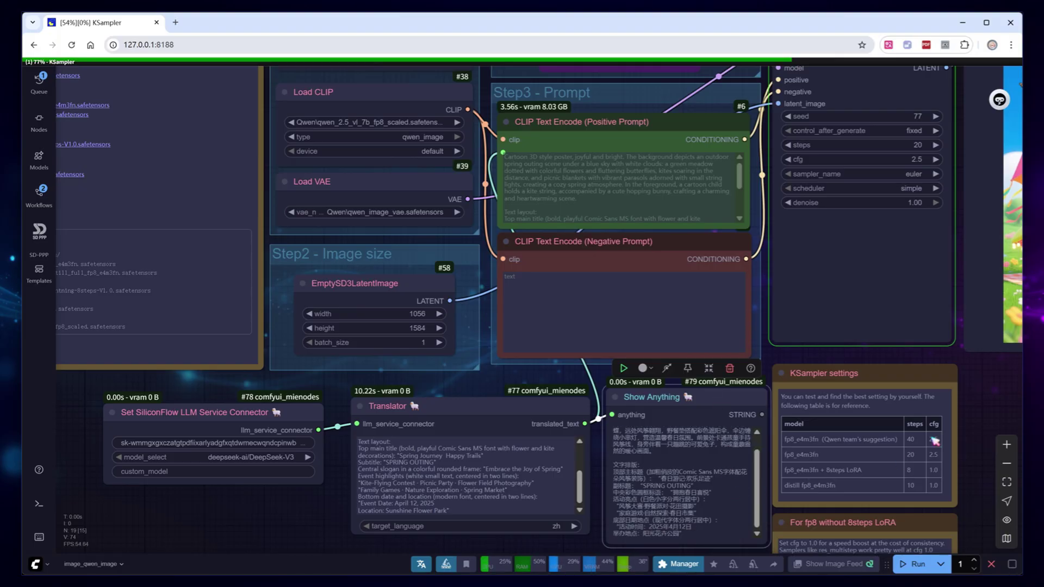
pyautogui.scroll(-1, 1000, 401)
pyautogui.scroll(-1, 997, 397)
pyautogui.moveTo(997, 398); pyautogui.dragTo(717, 467)
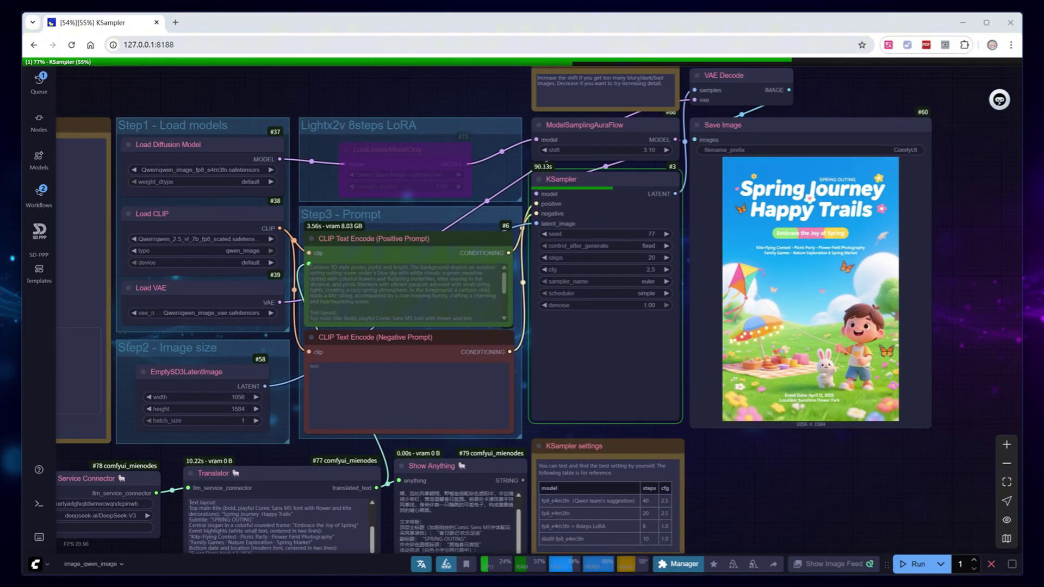
pyautogui.scroll(3, 1003, 313)
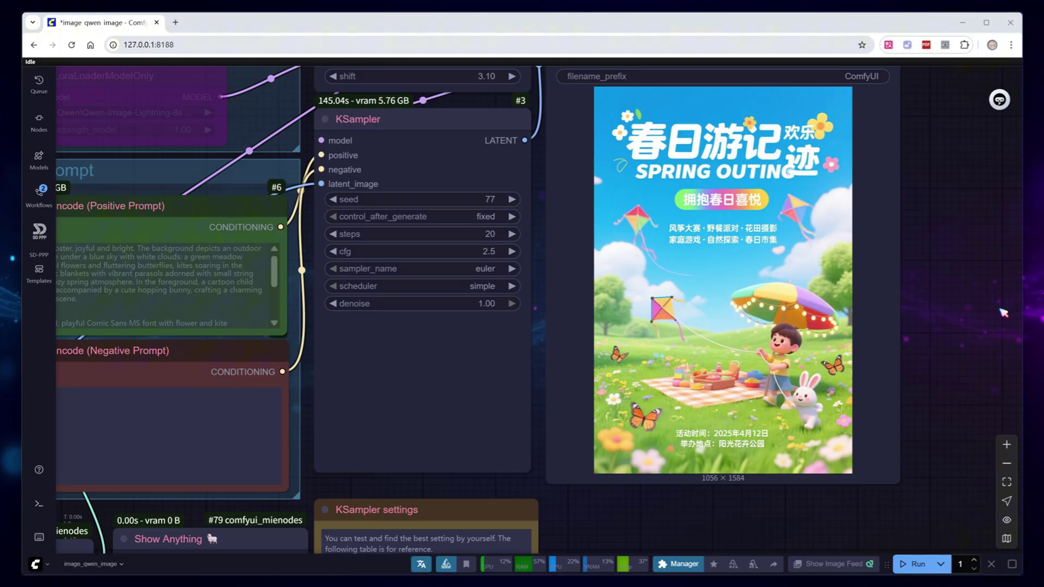
pyautogui.scroll(-7, 1004, 313)
pyautogui.scroll(2, 436, 440)
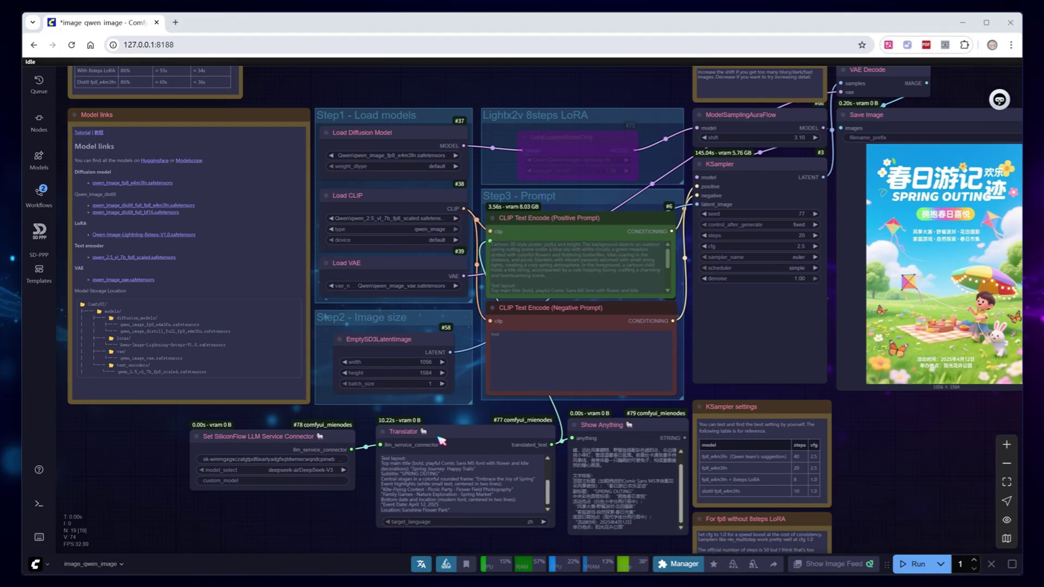
# Step: Delete the Translator, Show Anything and Set SiliconFlow LLM Service Connector nodes
pyautogui.click(443, 438)
pyautogui.press('Delete')
pyautogui.click(612, 425)
pyautogui.press('Delete')
pyautogui.click(277, 436)
pyautogui.press('Delete')
pyautogui.moveTo(444, 442); pyautogui.dragTo(441, 476)
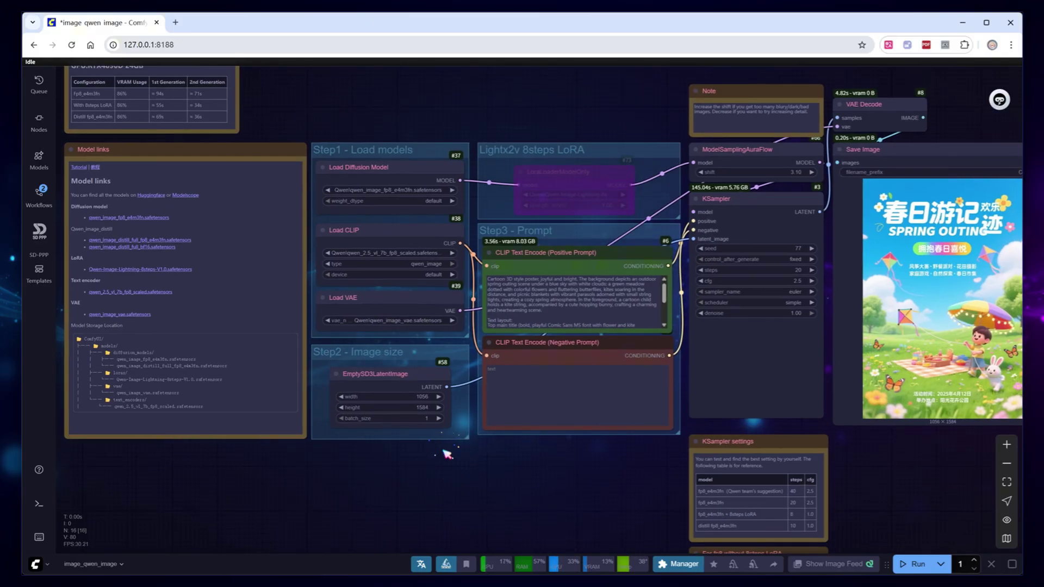
# Step: Replace the positive prompt with the Chinese spring outing poster prompt titled "春日踏青 欢乐出游"
pyautogui.scroll(3, 474, 288)
pyautogui.click(555, 296)
pyautogui.scroll(-5, 555, 303)
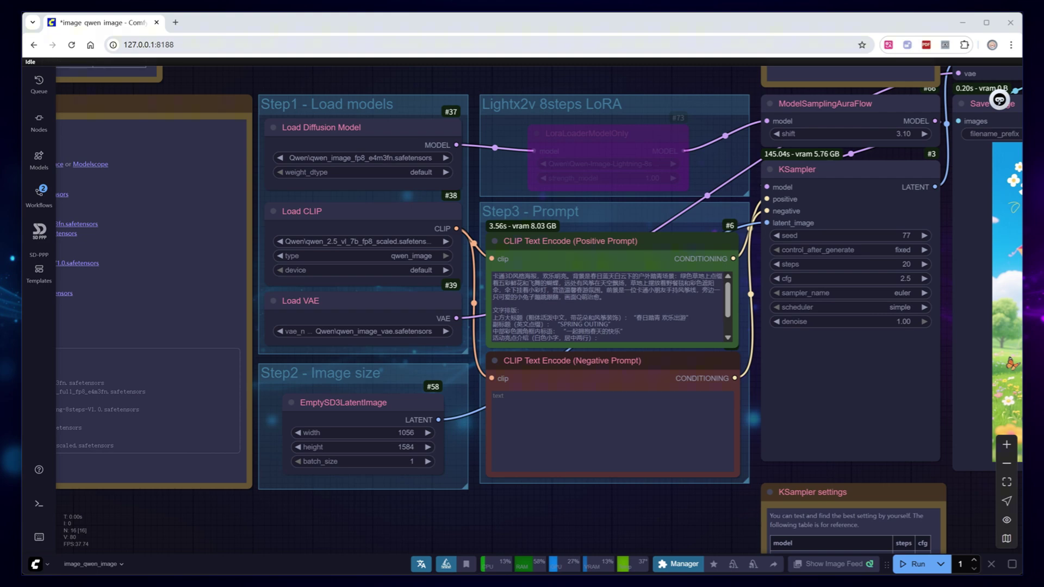
# Step: Set the KSampler to 40 steps, run the workflow and inspect the resulting poster
pyautogui.click(909, 265)
pyautogui.write('40')
pyautogui.press('Return')
pyautogui.click(925, 564)
pyautogui.scroll(-3, 599, 492)
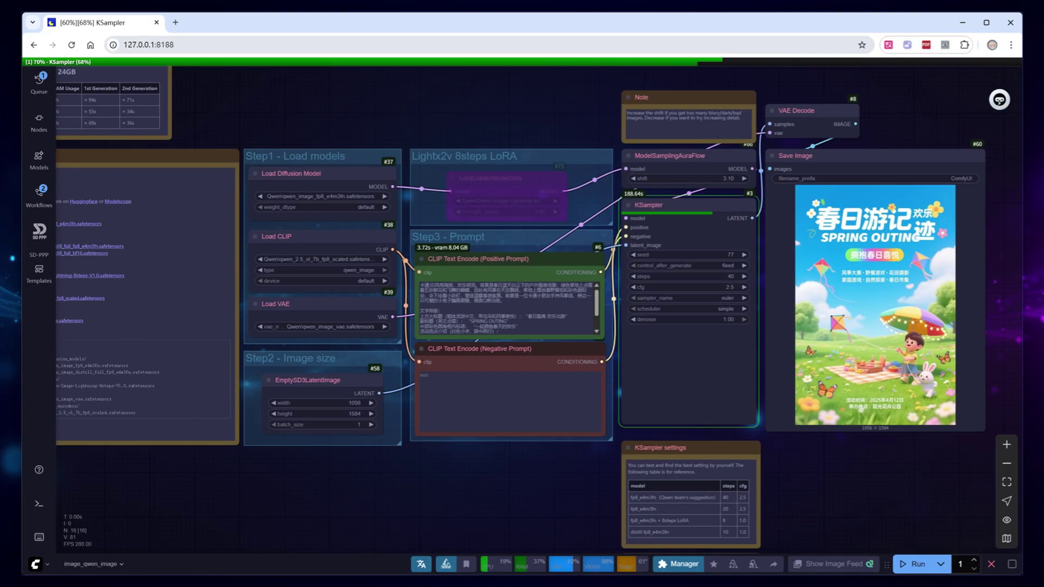
pyautogui.scroll(4, 1015, 348)
pyautogui.scroll(3, 1016, 348)
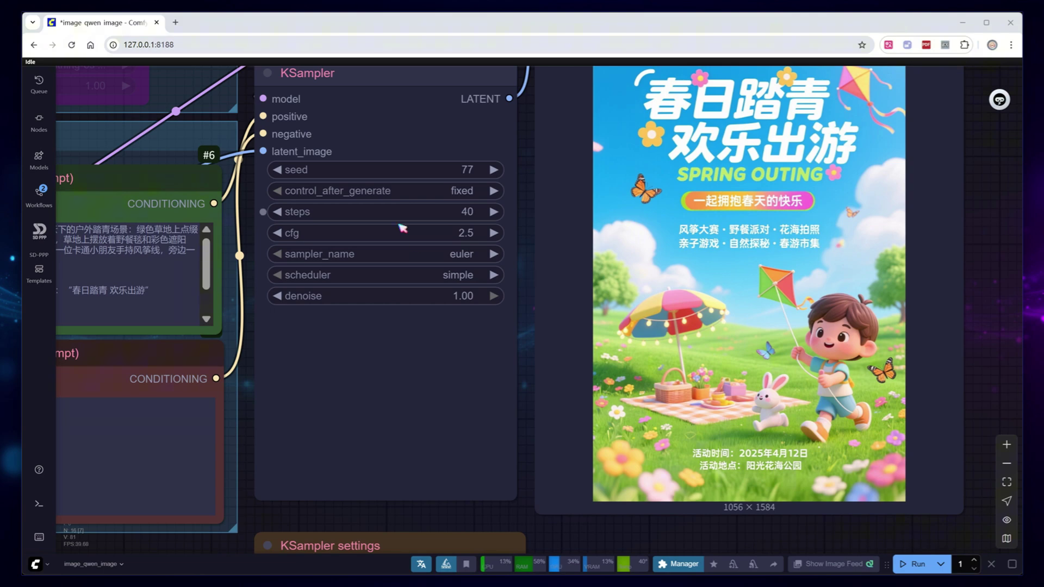
# Step: Set the KSampler to 20 steps with the res_multistep sampler and beta scheduler, and run the workflow
pyautogui.click(416, 217)
pyautogui.write('20')
pyautogui.press('Return')
pyautogui.click(454, 255)
pyautogui.write('res')
pyautogui.click(471, 275)
pyautogui.click(472, 277)
pyautogui.click(490, 354)
pyautogui.click(917, 564)
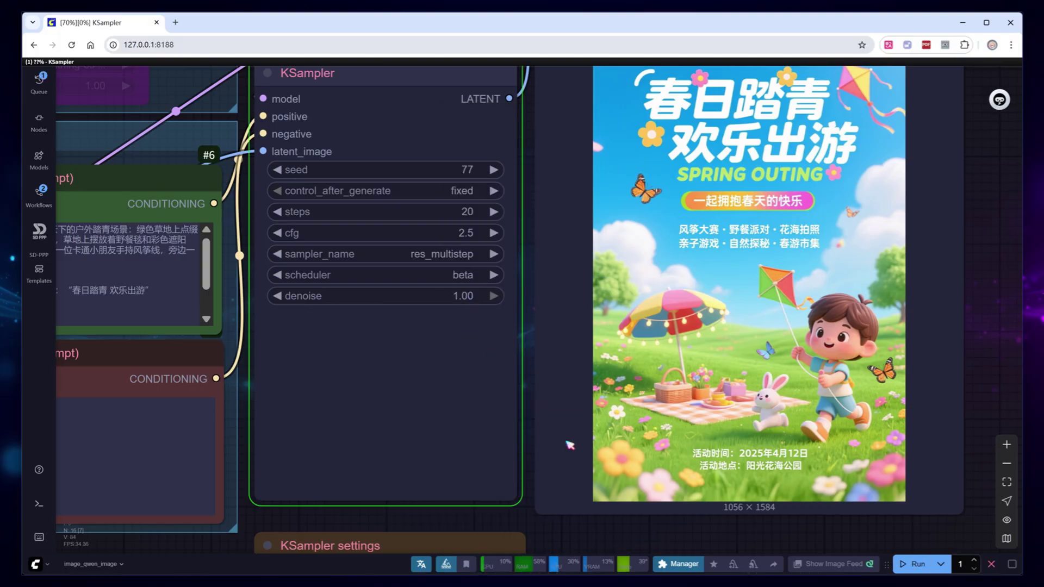
pyautogui.scroll(-1, 531, 438)
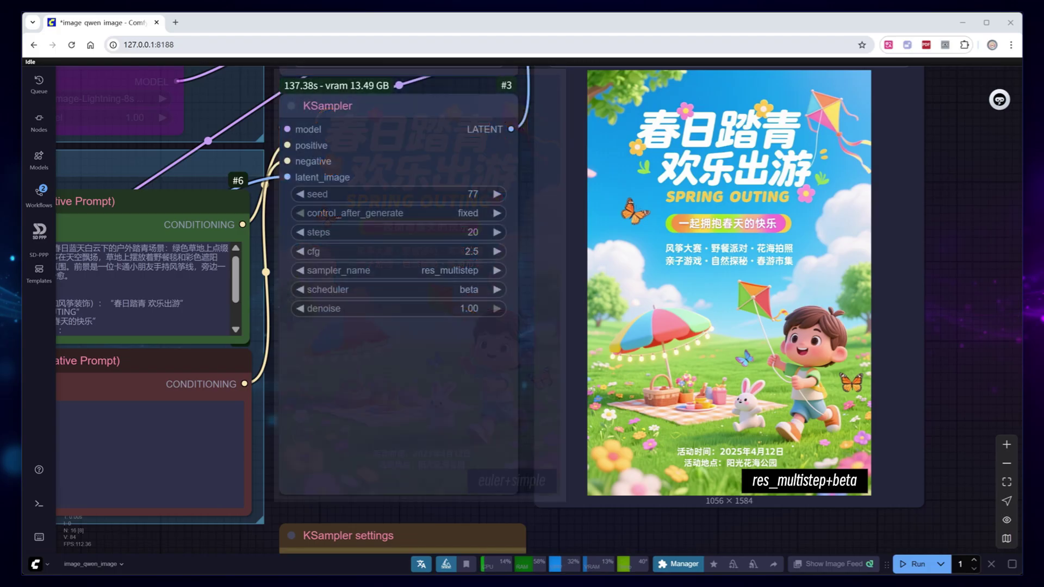
# Step: Switch the KSampler back to the euler sampler and the simple scheduler
pyautogui.click(458, 271)
pyautogui.click(462, 125)
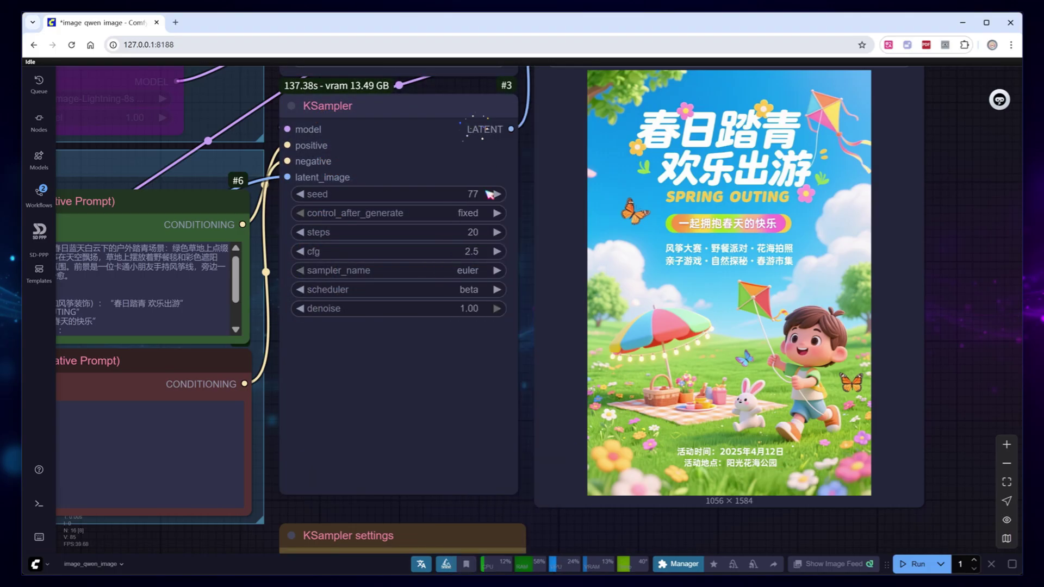
pyautogui.click(473, 289)
pyautogui.click(473, 302)
# Step: Set the EmptySD3LatentImage width and height to 1328 by 1328 for a 1:1 image
pyautogui.scroll(-5, 560, 529)
pyautogui.moveTo(318, 544); pyautogui.dragTo(631, 494)
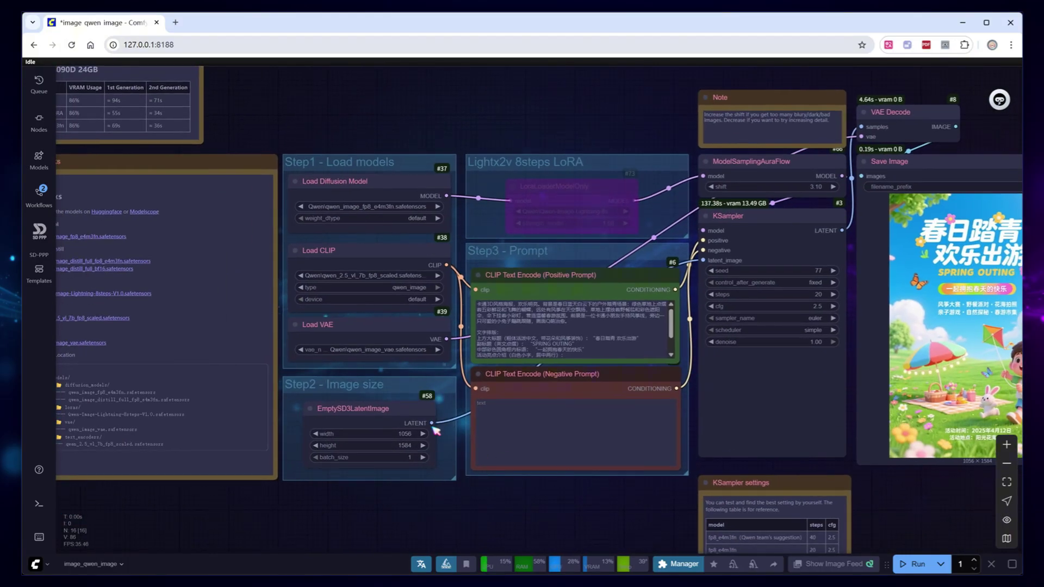
pyautogui.scroll(3, 429, 428)
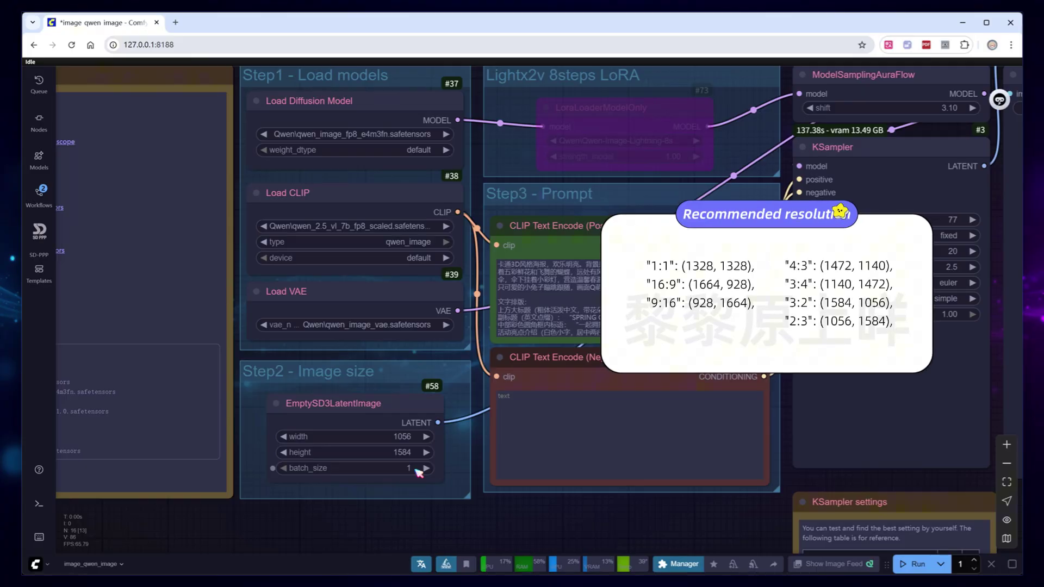
pyautogui.click(396, 437)
pyautogui.write('1328')
pyautogui.press('Return')
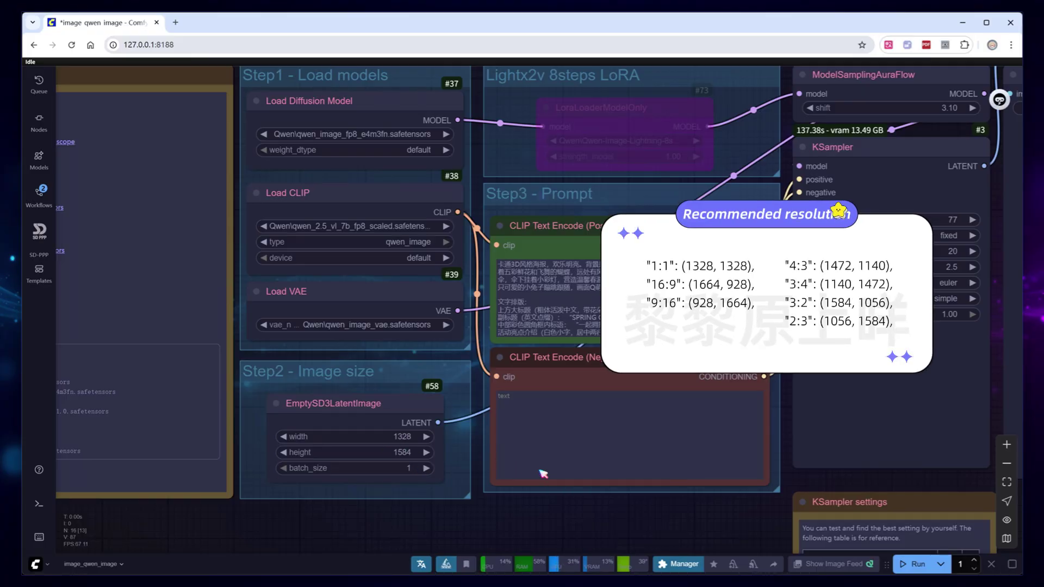
pyautogui.click(416, 452)
pyautogui.write('1328')
pyautogui.press('Return')
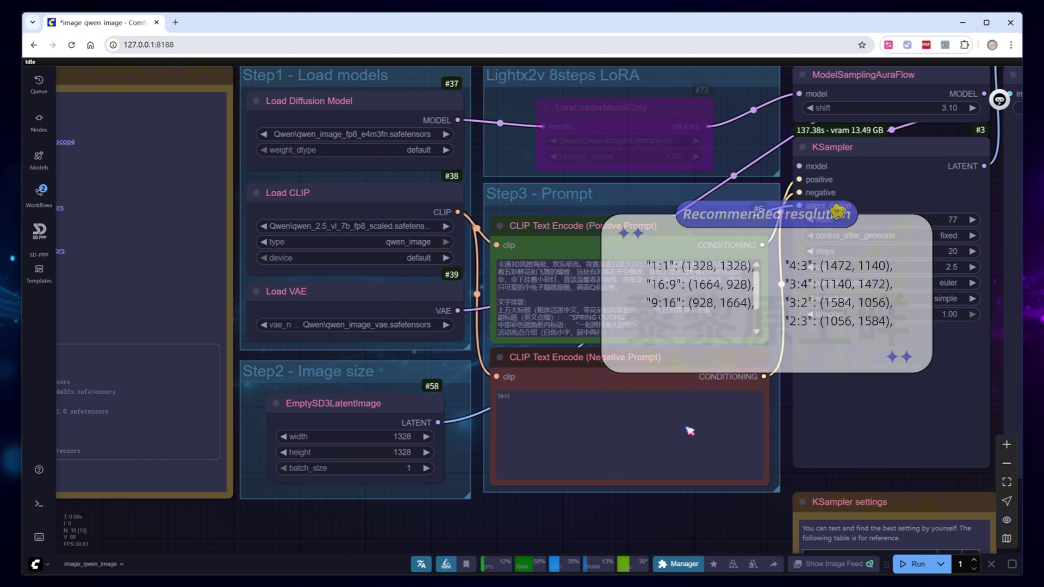
# Step: Replace the positive prompt with the Chinese prompt for a cartoon cat in sunglasses on a beach chair, captioned "整个夏天 融化了整个季节"
pyautogui.click(718, 313)
pyautogui.hotkey('ctrl', 'a')
pyautogui.hotkey('ctrl', 'v')
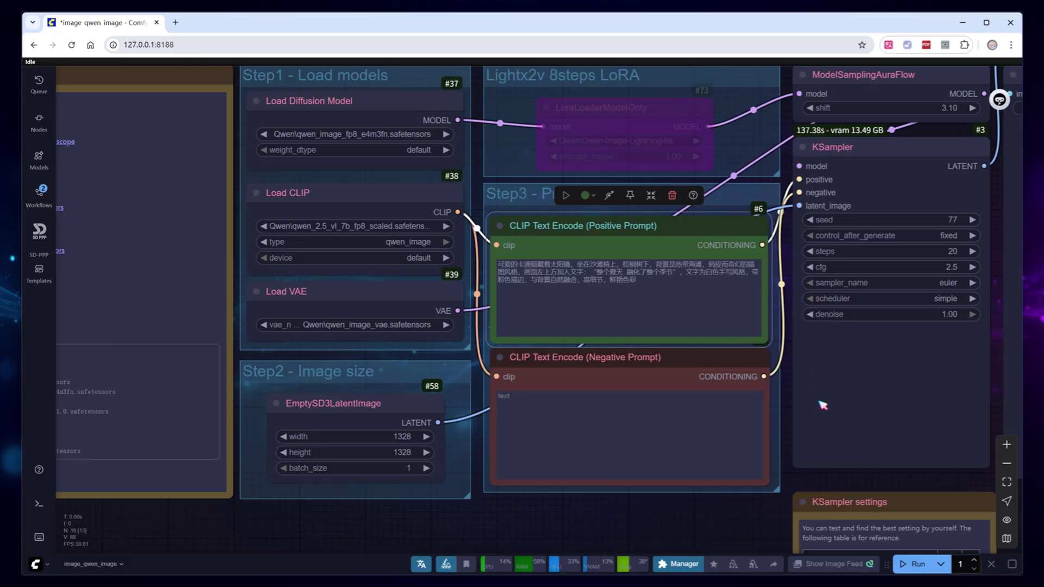
# Step: Run the workflow with the beach cat prompt and inspect the square image
pyautogui.click(924, 564)
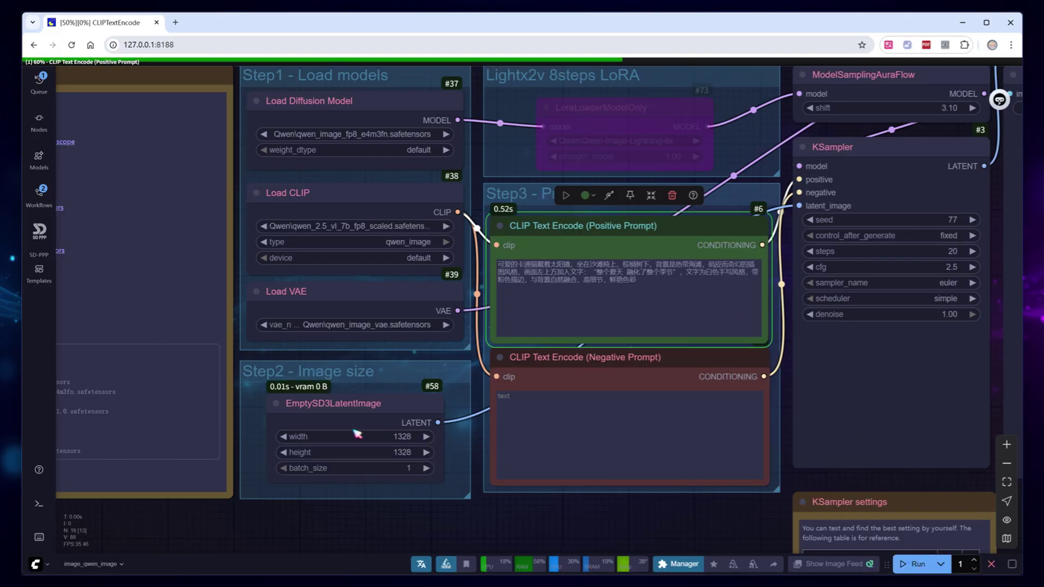
pyautogui.scroll(-3, 305, 429)
pyautogui.moveTo(920, 509); pyautogui.dragTo(818, 504)
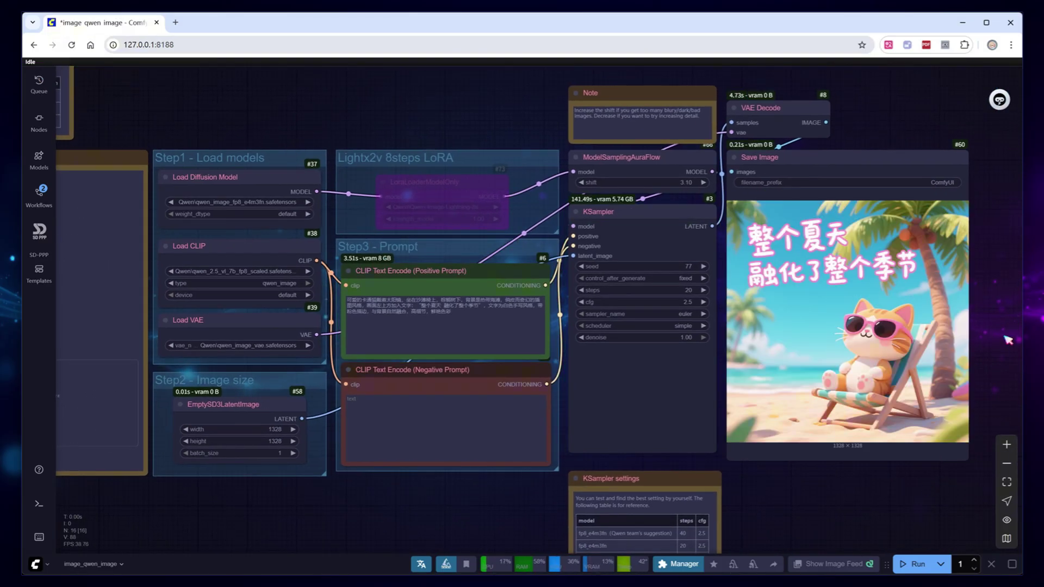
pyautogui.scroll(4, 1008, 340)
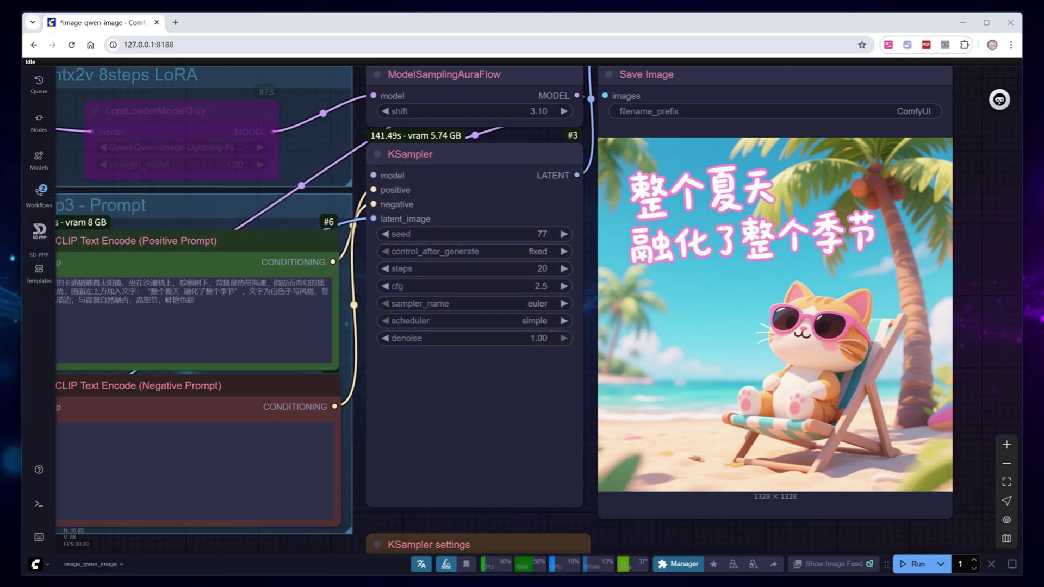
pyautogui.scroll(-5, 623, 479)
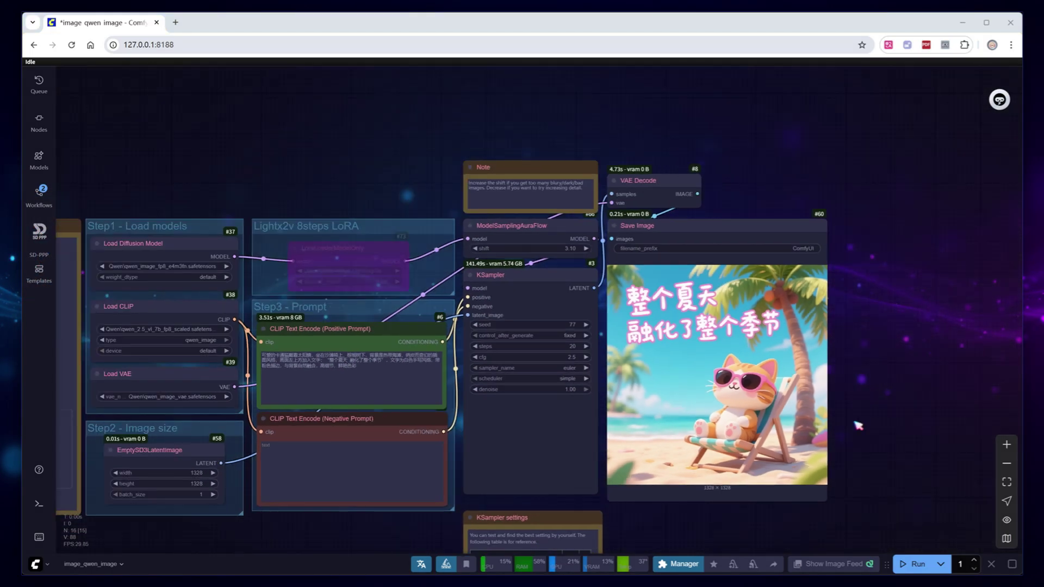
# Step: Add an Upscale Image (using Model) node in the empty canvas beside the Save Image node
pyautogui.moveTo(928, 380); pyautogui.dragTo(583, 410)
pyautogui.scroll(1, 603, 257)
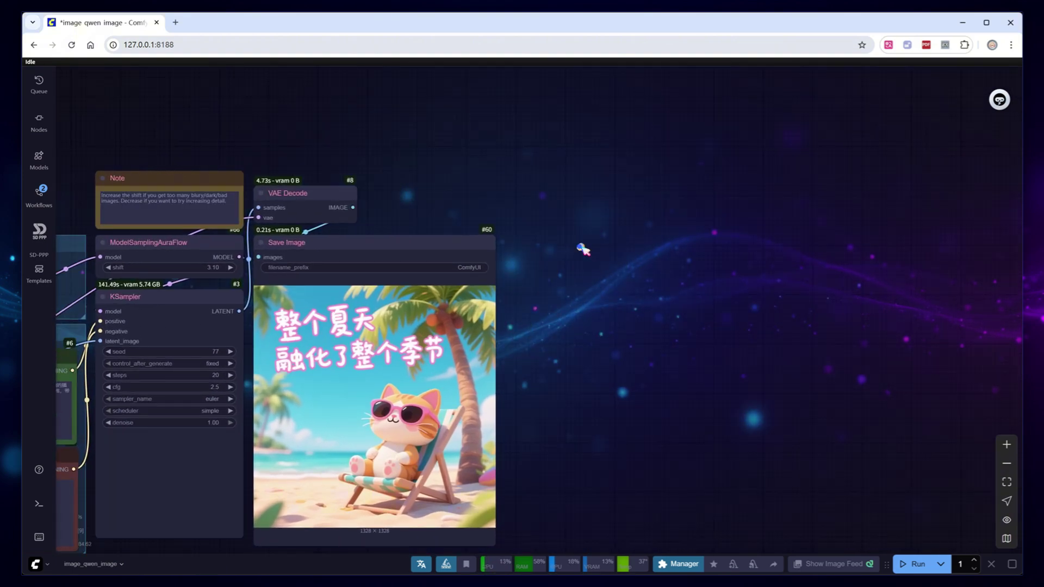
pyautogui.doubleClick(582, 249)
pyautogui.write('upscal')
pyautogui.press('Down')
pyautogui.press('Down')
pyautogui.press('Return')
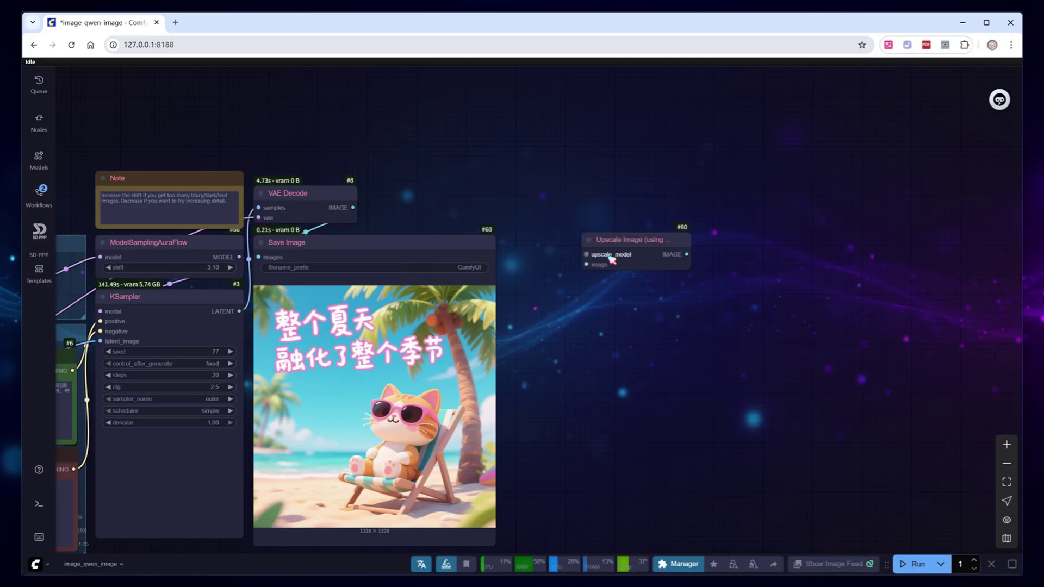
# Step: Connect a Load Upscale Model node set to 4x-UltraSharp.pth and the VAE Decode image to the Upscale Image (using Model) node
pyautogui.moveTo(587, 254); pyautogui.dragTo(534, 170)
pyautogui.click(564, 253)
pyautogui.click(547, 196)
pyautogui.click(577, 263)
pyautogui.click(640, 201)
pyautogui.moveTo(353, 207); pyautogui.dragTo(587, 264)
pyautogui.moveTo(698, 299); pyautogui.dragTo(650, 285)
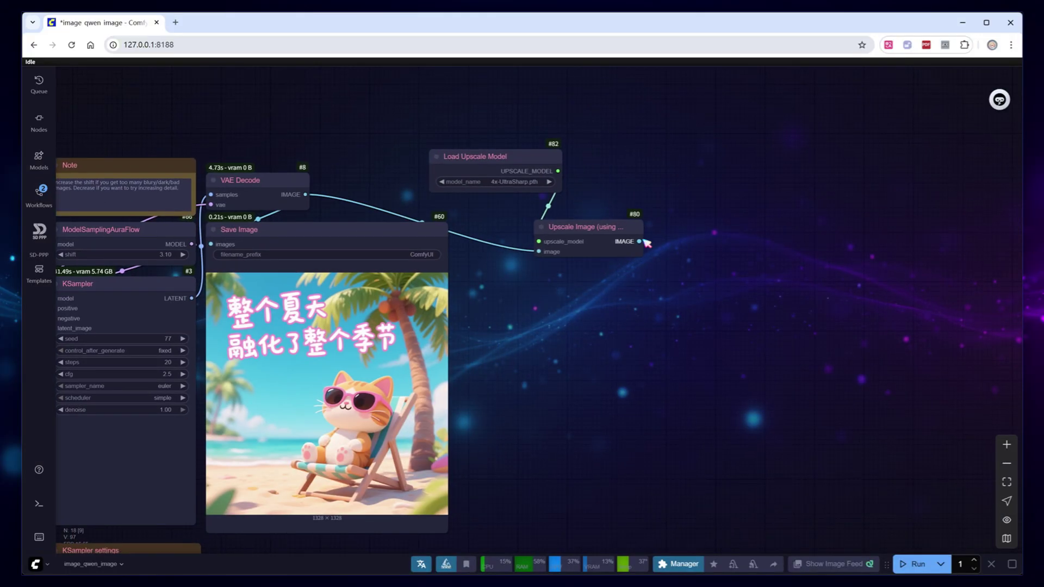
# Step: Add an Upscale Image By node after the model upscale, using the lanczos method and a scale_by of 0.5
pyautogui.moveTo(642, 241); pyautogui.dragTo(694, 195)
pyautogui.click(693, 198)
pyautogui.write('ups')
pyautogui.press('Down')
pyautogui.press('Down')
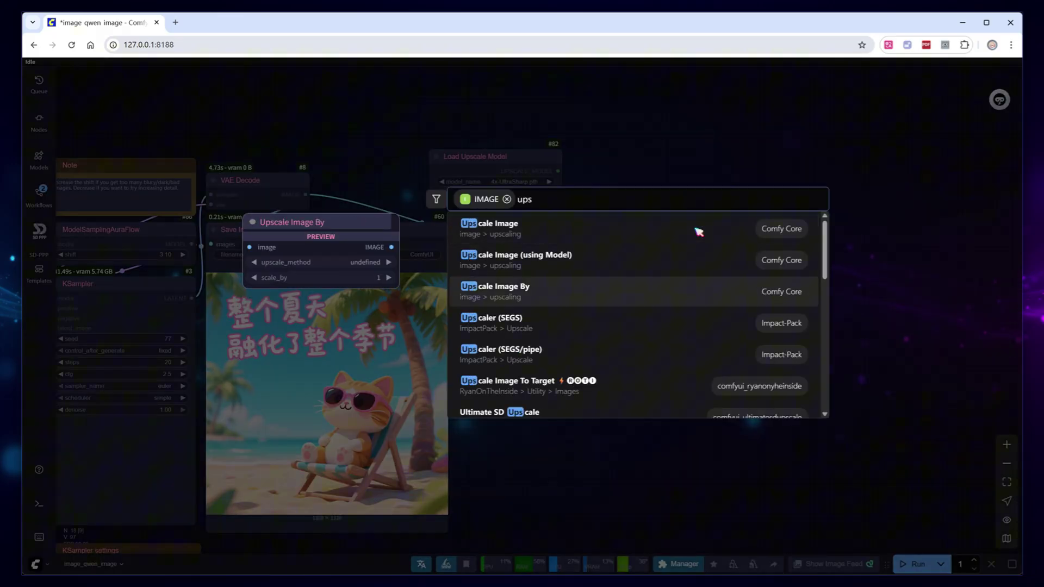
pyautogui.press('Return')
pyautogui.click(784, 213)
pyautogui.click(792, 277)
pyautogui.click(793, 223)
pyautogui.write('0.5')
pyautogui.press('Return')
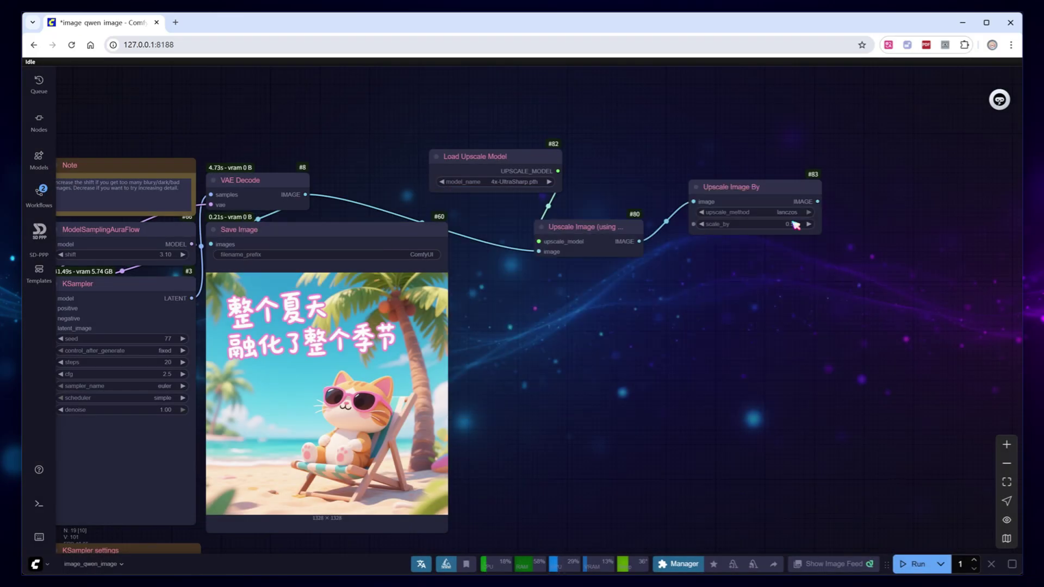
# Step: Add a VAE Encode node after Upscale Image By, connect it to Load VAE and tidy the upscale nodes' layout
pyautogui.moveTo(818, 201); pyautogui.dragTo(602, 278)
pyautogui.click(627, 359)
pyautogui.scroll(-3, 653, 326)
pyautogui.moveTo(652, 326); pyautogui.dragTo(814, 276)
pyautogui.moveTo(170, 337); pyautogui.dragTo(780, 262)
pyautogui.scroll(2, 511, 326)
pyautogui.moveTo(479, 240); pyautogui.dragTo(523, 189)
pyautogui.moveTo(604, 205); pyautogui.dragTo(618, 175)
pyautogui.moveTo(523, 289); pyautogui.dragTo(509, 245)
# Step: Add a second KSampler on the VAE Encode latent and connect its model, positive and negative inputs
pyautogui.moveTo(538, 256); pyautogui.dragTo(603, 259)
pyautogui.click(620, 354)
pyautogui.moveTo(96, 263); pyautogui.dragTo(742, 263)
pyautogui.moveTo(252, 326); pyautogui.dragTo(742, 269)
pyautogui.moveTo(299, 386); pyautogui.dragTo(789, 271)
# Step: Set the second KSampler to 10 steps and a cfg of 2.5
pyautogui.moveTo(879, 297); pyautogui.dragTo(691, 329)
pyautogui.scroll(5, 691, 327)
pyautogui.click(653, 341)
pyautogui.write('10')
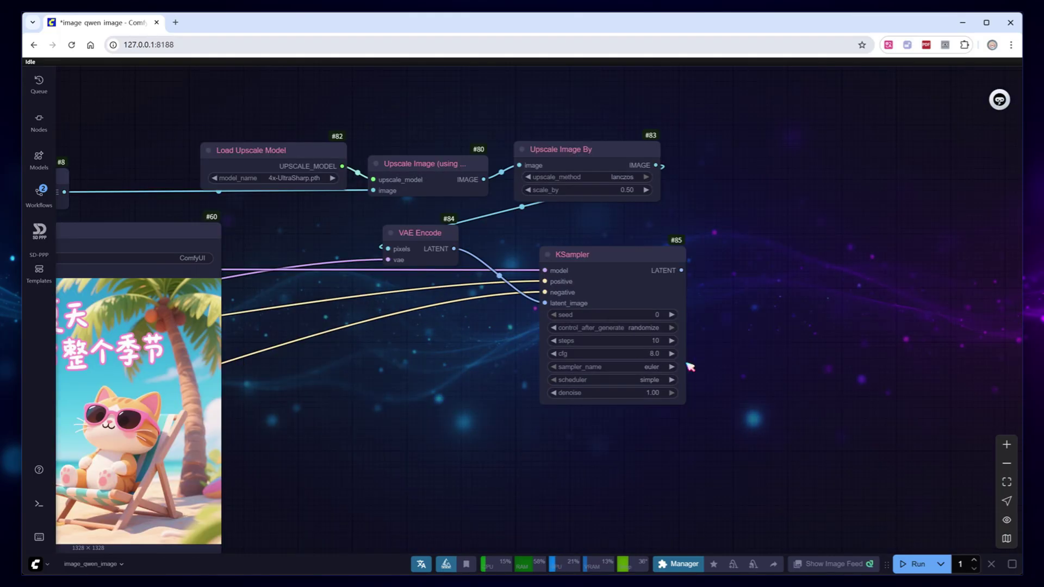
pyautogui.click(653, 353)
pyautogui.write('2.5')
# Step: Add VAE Decode and Save Image nodes after the second KSampler and connect the decoder to Load VAE
pyautogui.moveTo(681, 271); pyautogui.dragTo(751, 223)
pyautogui.click(778, 305)
pyautogui.moveTo(826, 232); pyautogui.dragTo(802, 310)
pyautogui.click(829, 392)
pyautogui.moveTo(502, 481); pyautogui.dragTo(723, 398)
pyautogui.scroll(-5, 722, 399)
pyautogui.moveTo(82, 367); pyautogui.dragTo(859, 254)
# Step: Run the upscaling workflow, with the second Save Image node moved beside the first and enlarged to inspect the result
pyautogui.click(915, 565)
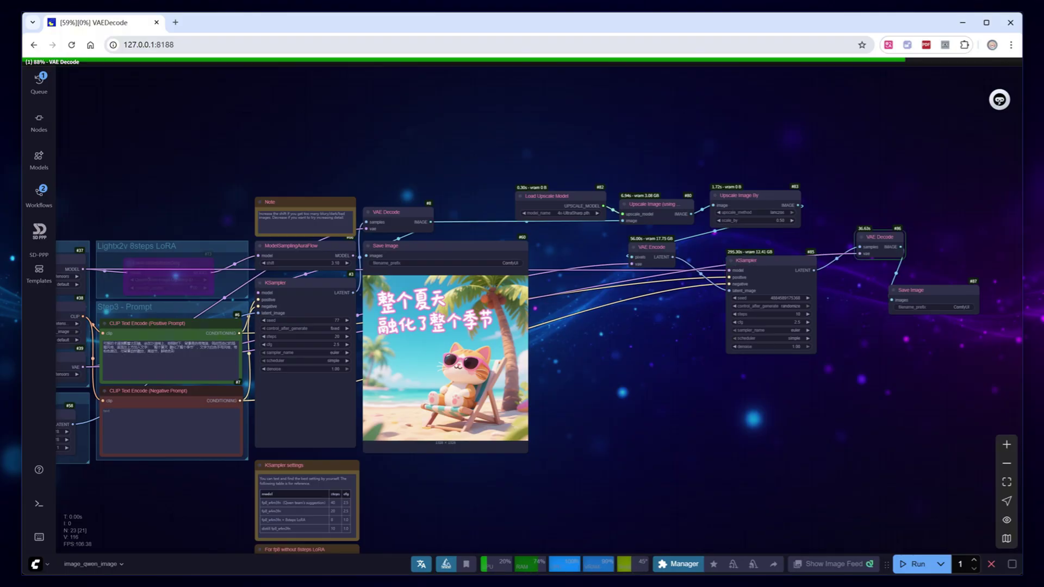
pyautogui.moveTo(940, 290); pyautogui.dragTo(616, 284)
pyautogui.moveTo(655, 376); pyautogui.dragTo(760, 462)
pyautogui.scroll(6, 702, 446)
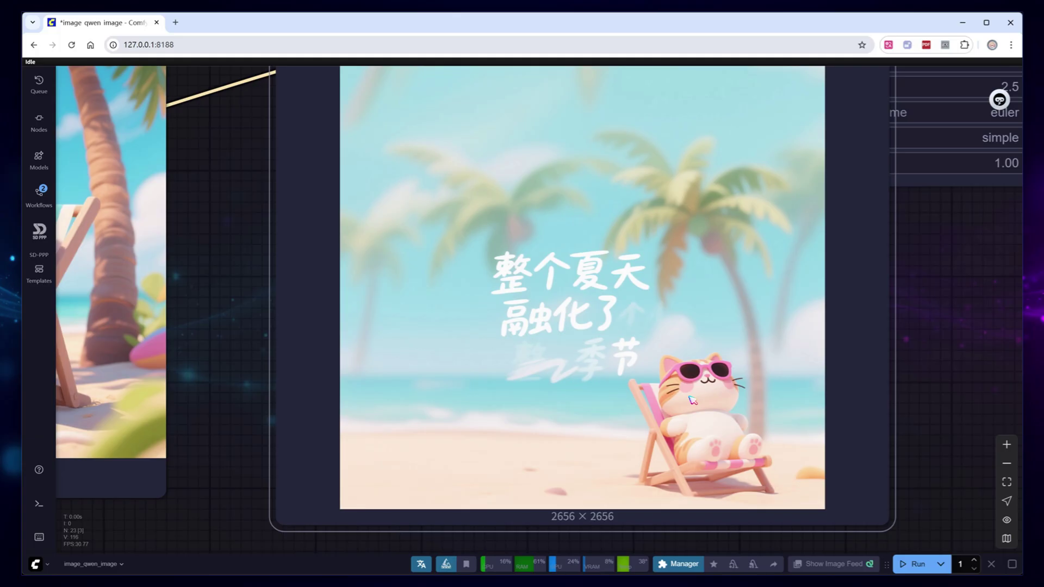
# Step: Set the second KSampler's denoise to 0.2, rerun the workflow and compare the original and upscaled cat images
pyautogui.scroll(-8, 637, 397)
pyautogui.moveTo(538, 192); pyautogui.dragTo(670, 147)
pyautogui.moveTo(719, 409); pyautogui.dragTo(710, 446)
pyautogui.click(753, 397)
pyautogui.click(862, 298)
pyautogui.write('0.2')
pyautogui.press('Return')
pyautogui.click(916, 561)
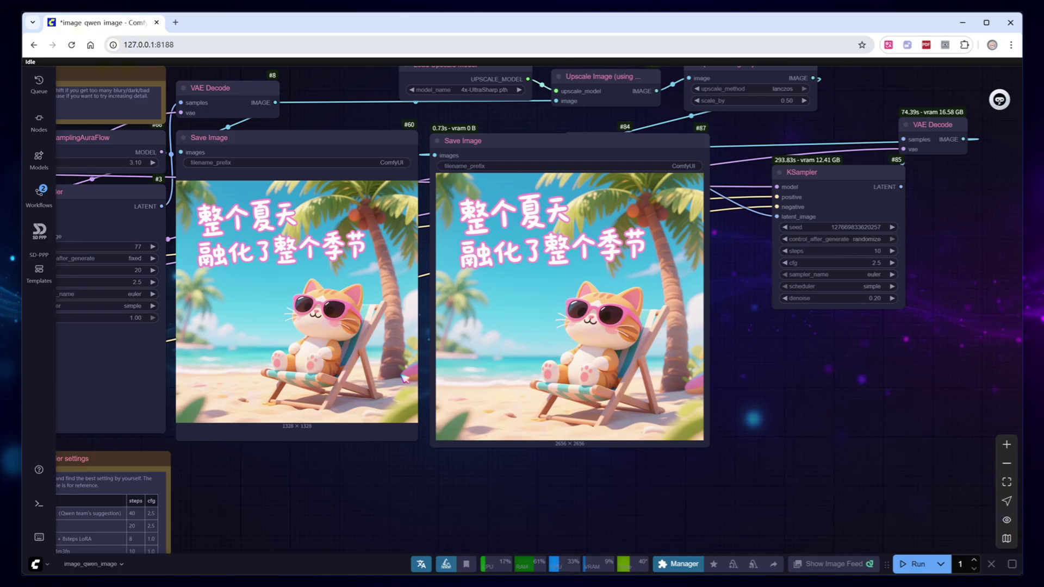
pyautogui.scroll(4, 378, 370)
pyautogui.scroll(1, 378, 369)
pyautogui.scroll(1, 407, 369)
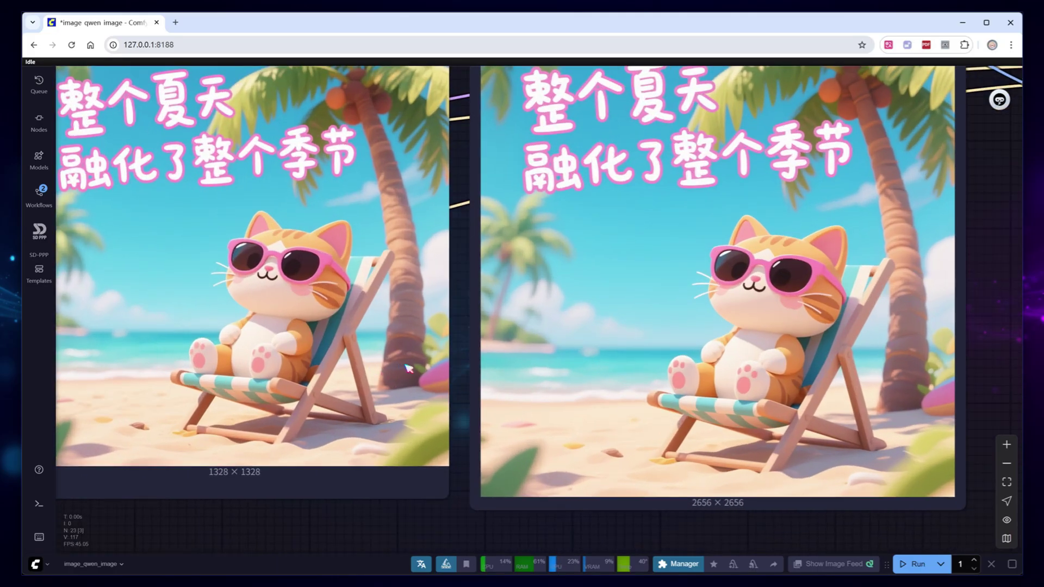
pyautogui.scroll(-1, 408, 369)
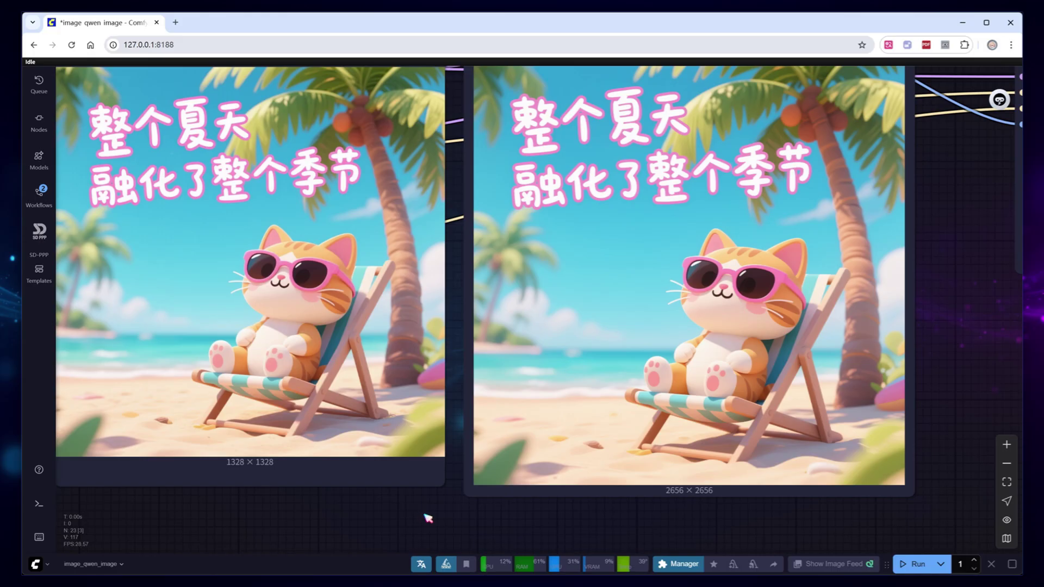
pyautogui.click(490, 581)
# Step: Re-enable the bypassed LoraLoaderModelOnly node in the Lightx2v 8steps LoRA group
pyautogui.scroll(-7, 560, 456)
pyautogui.moveTo(400, 511); pyautogui.dragTo(730, 526)
pyautogui.scroll(3, 500, 351)
pyautogui.click(397, 229)
pyautogui.hotkey('ctrl', 'b')
# Step: Set the first KSampler's cfg to 1 and the second KSampler to 4 steps with a cfg of 1.0
pyautogui.click(632, 353)
pyautogui.write('1')
pyautogui.press('Return')
pyautogui.moveTo(874, 120); pyautogui.dragTo(268, 131)
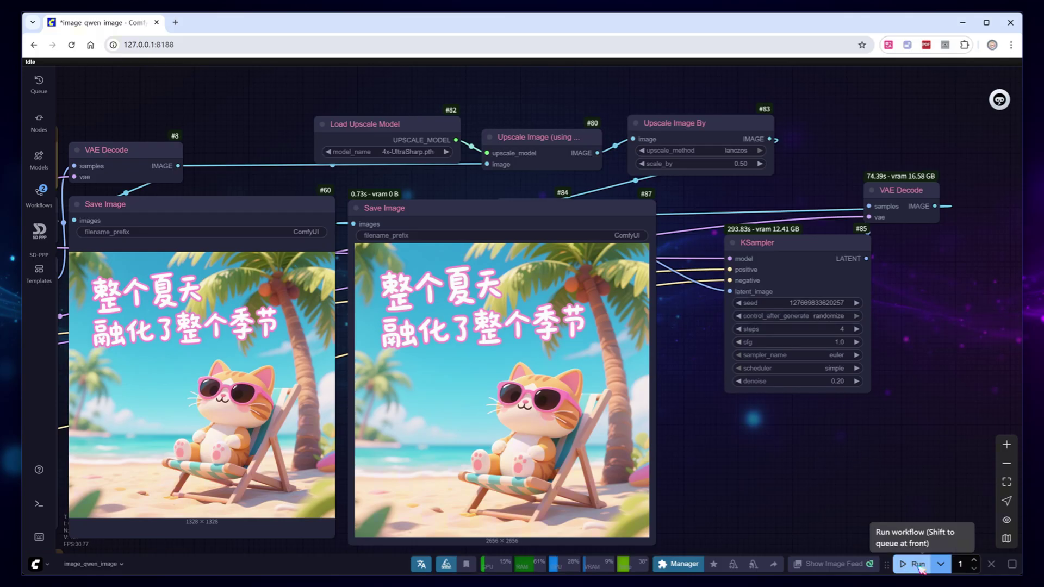
# Step: Run the second-pass upscaling workflow with the 8-step LoRA settings
pyautogui.click(914, 564)
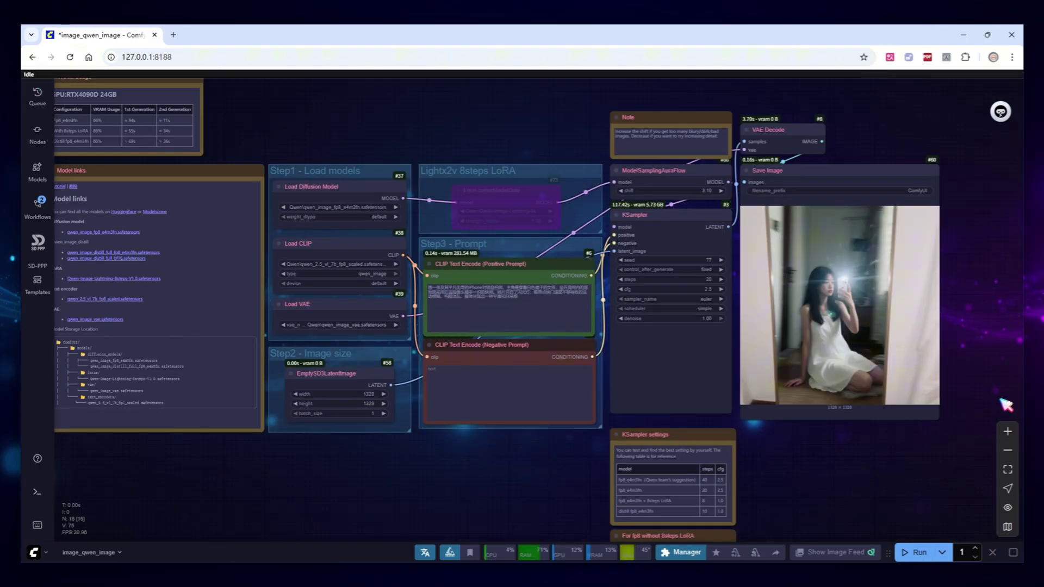
# Step: Replace the positive prompt with the Chinese selfie prompt about a woman in strawberry silk pajamas holding a handwritten sign reading "月亮不睡" (The moon's awake)
pyautogui.scroll(4, 1001, 391)
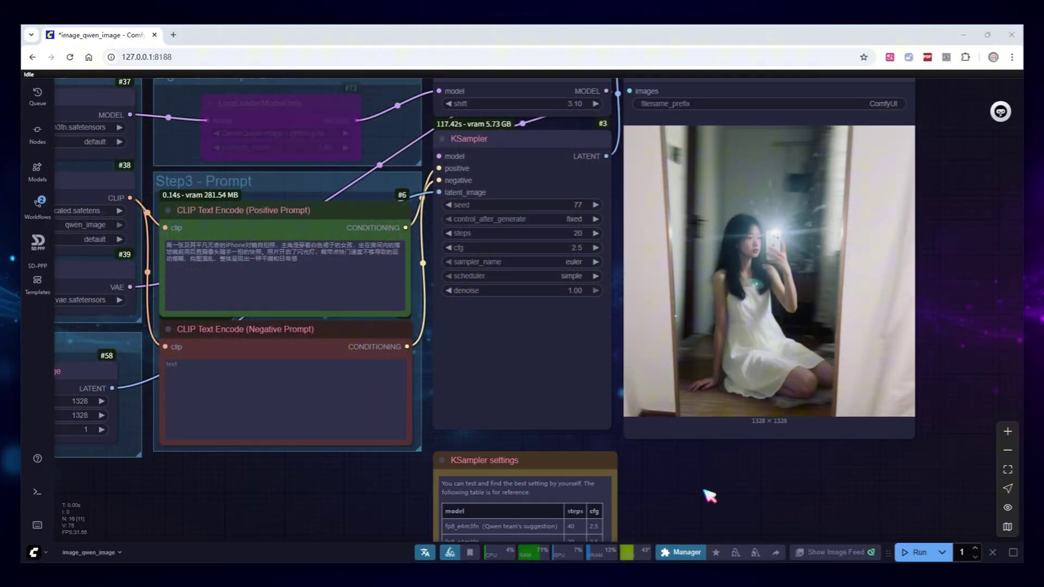
pyautogui.click(176, 292)
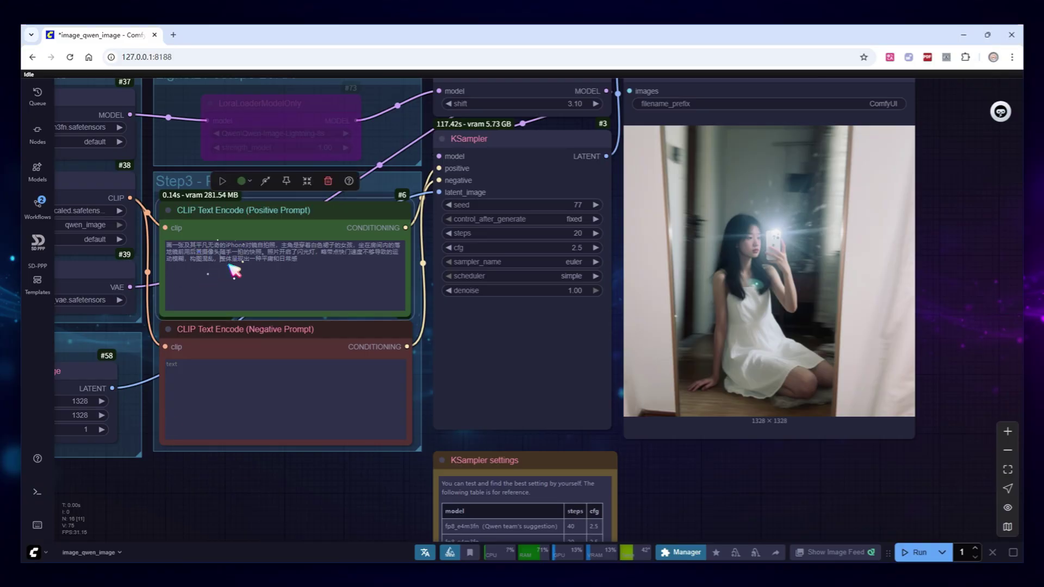
pyautogui.hotkey('ctrl', 'a')
pyautogui.write('一张平常随手自拍照，光线普通，有些轻微运动模糊。女生蜷腿坐着，穿着一套粉白色的草莓印花丝绸睡衣，是上衣和长裤的款式。她自然地举着一个手写牌子，牌子上分两行写着："月亮不睡"（The moon\'s awake），"我不睡"（So am I）。并且中文字在上方，英文字在下方。姿势自然，皮肤质感真实，整体画面可爱生活化。')
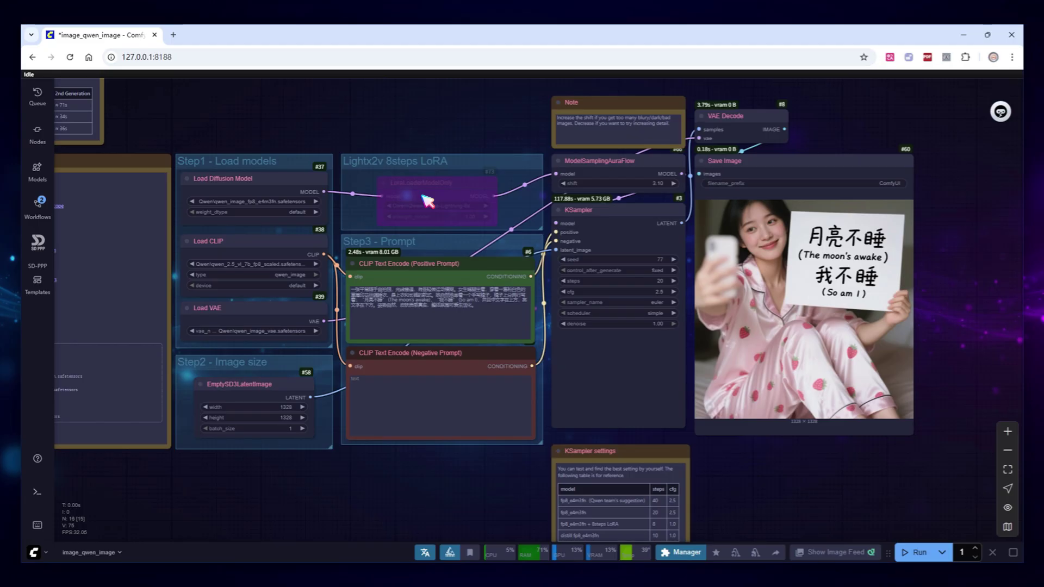
# Step: Re-enable the bypassed LoraLoaderModelOnly node and select Qwen\qwen_flat_color_v2 as its LoRA
pyautogui.scroll(3, 428, 202)
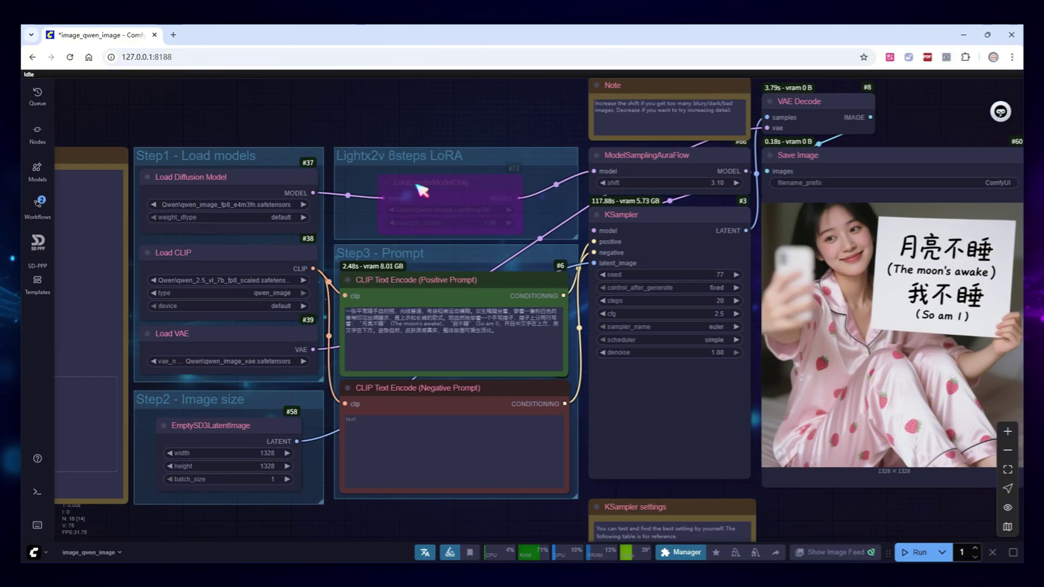
pyautogui.click(423, 191)
pyautogui.hotkey('ctrl', 'b')
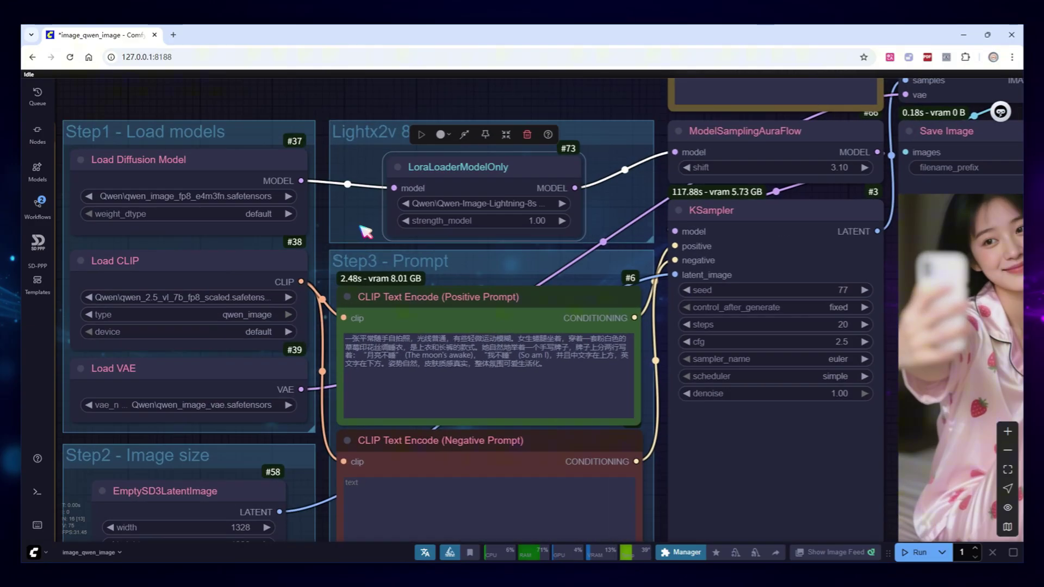
pyautogui.scroll(3, 362, 235)
pyautogui.click(499, 202)
pyautogui.write('flat_color_v2.safete')
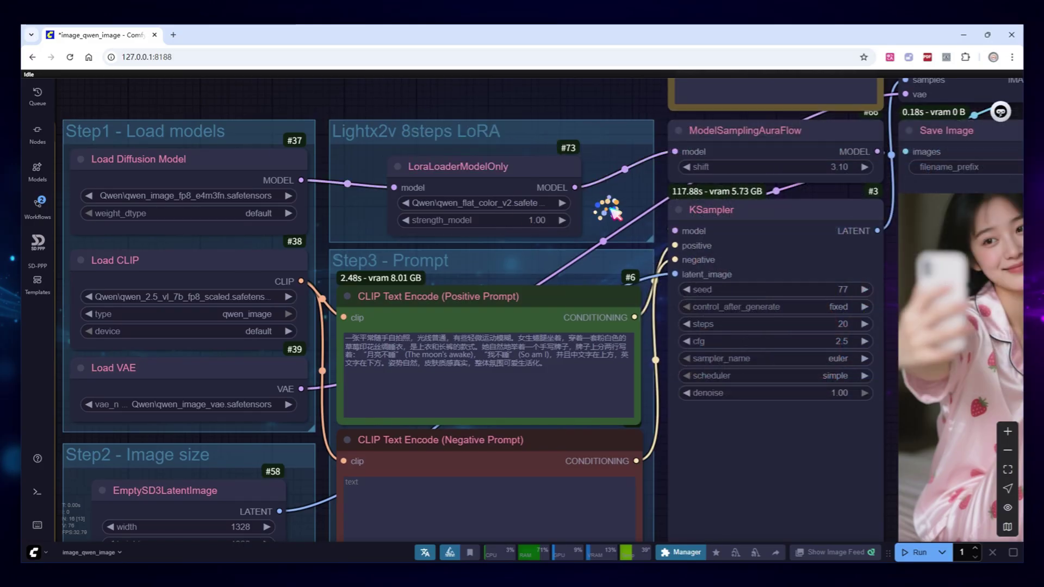
# Step: Replace the positive prompt with the "flat color, no lineart" café prompt of a young woman with glasses and run the workflow
pyautogui.click(555, 393)
pyautogui.hotkey('ctrl', 'a')
pyautogui.write('flat color, no lineart, blending, negative space, A young woman with glasses, wearing a cozy sweater, sits by a sunlit cafe window. In front of her is a steaming latte. In the top-left corner of the frame, there is a line of clear, handwritten Chinese text that reads: "等风来，不如追风去。" masterpiece, best quality, very aesthetic, newest')
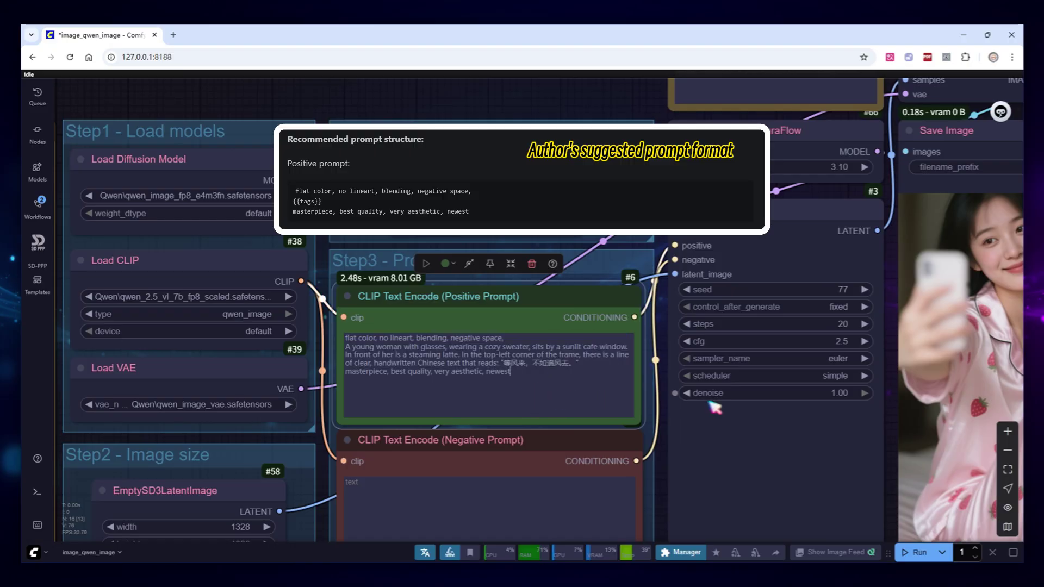
pyautogui.click(916, 552)
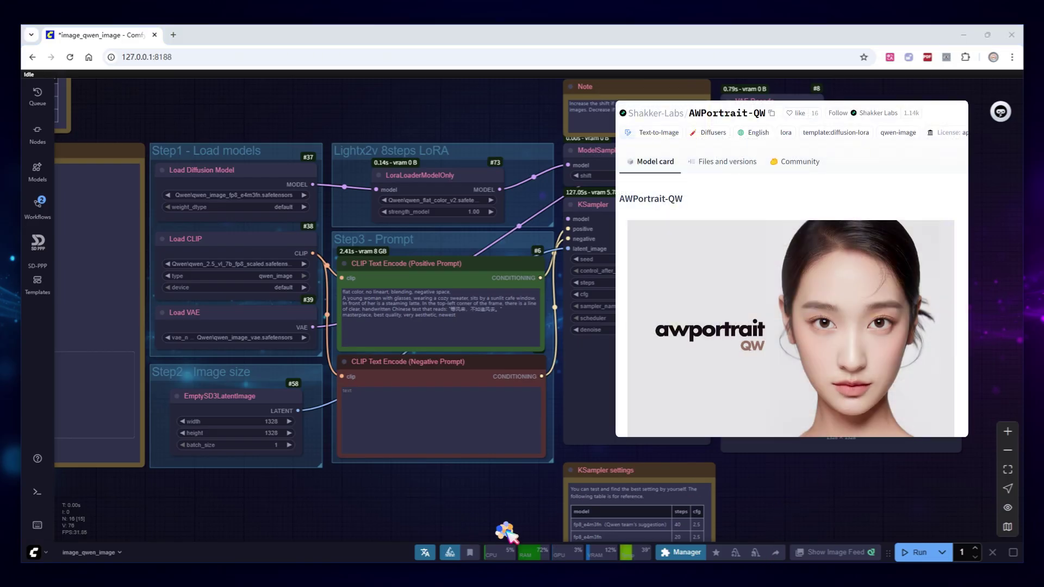
# Step: Switch the LoRA in the LoraLoaderModelOnly node to Qwen\AWPortrait-QW_1.0
pyautogui.click(450, 201)
pyautogui.write('qw')
pyautogui.click(474, 217)
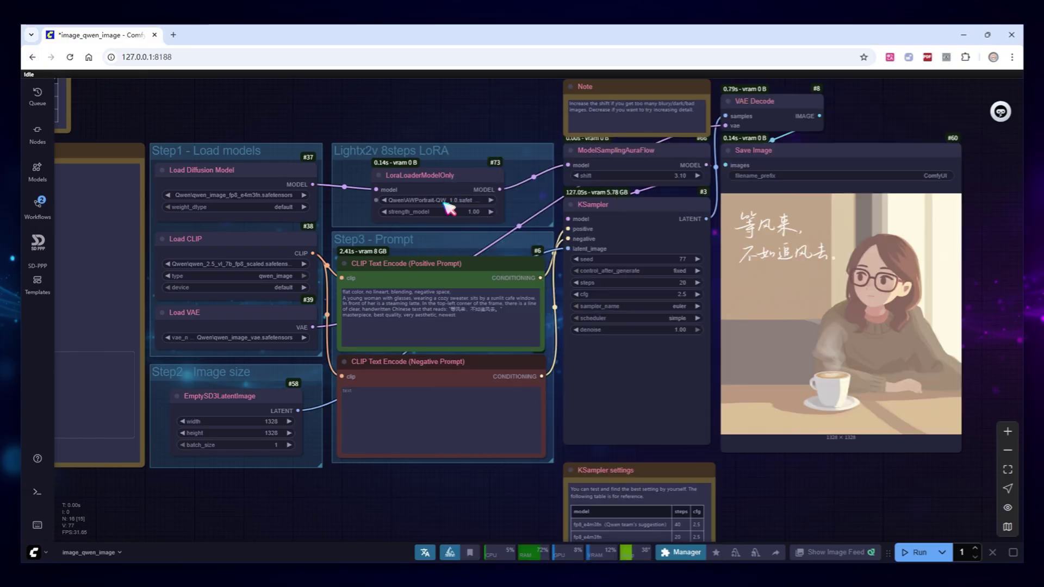
# Step: Enter the lifestyle café photograph prompt and the blurry/bad faces negative prompt, and set the latent image to 960 × 1440
pyautogui.click(485, 329)
pyautogui.click(373, 408)
pyautogui.click(271, 422)
pyautogui.write('960')
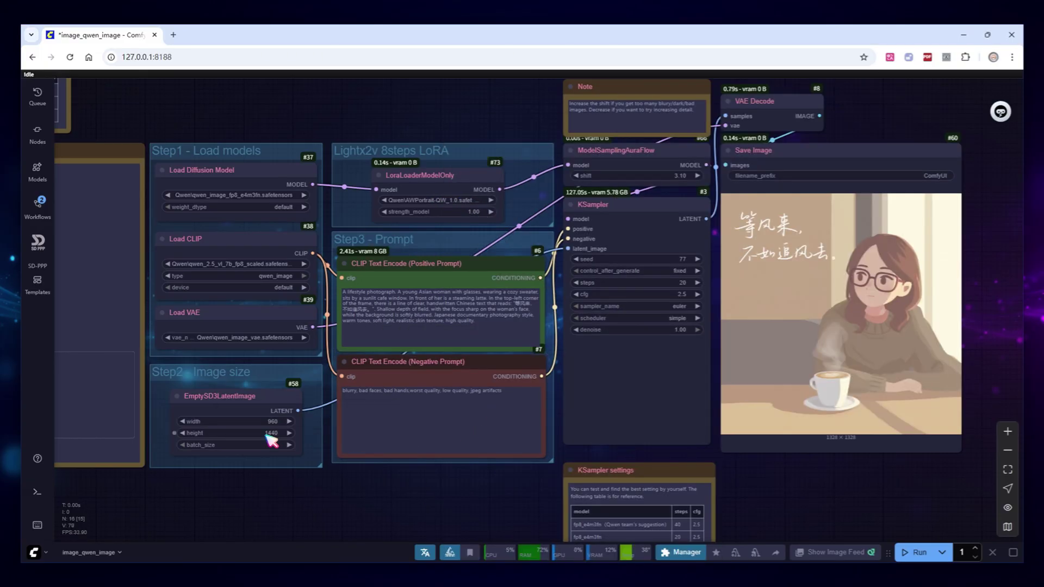
# Step: Set the KSampler to 30 steps, cfg 4.0, sampler euler_ancestral and scheduler normal, and run the workflow
pyautogui.click(653, 282)
pyautogui.write('30')
pyautogui.press('Return')
pyautogui.click(653, 293)
pyautogui.write('4')
pyautogui.press('Return')
pyautogui.click(672, 306)
pyautogui.click(678, 318)
pyautogui.click(917, 552)
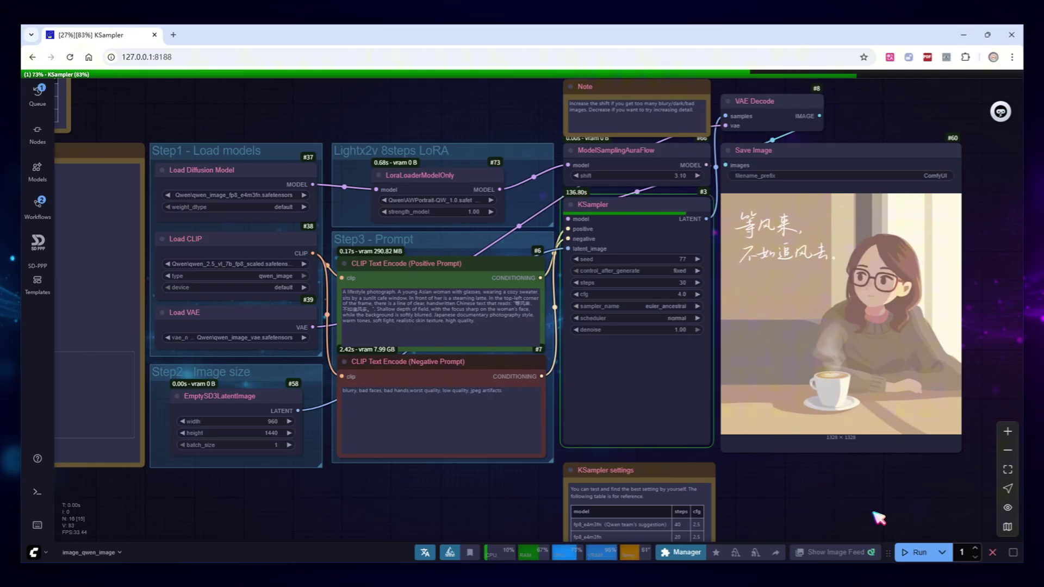
pyautogui.scroll(4, 999, 402)
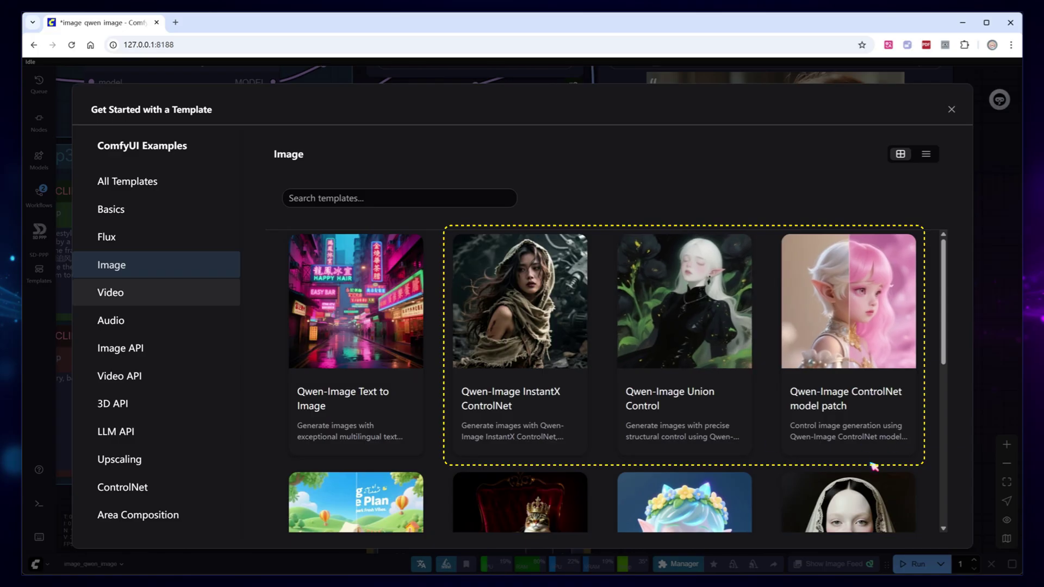
# Step: Open the Qwen-Image Union Control template from the image templates
pyautogui.click(692, 366)
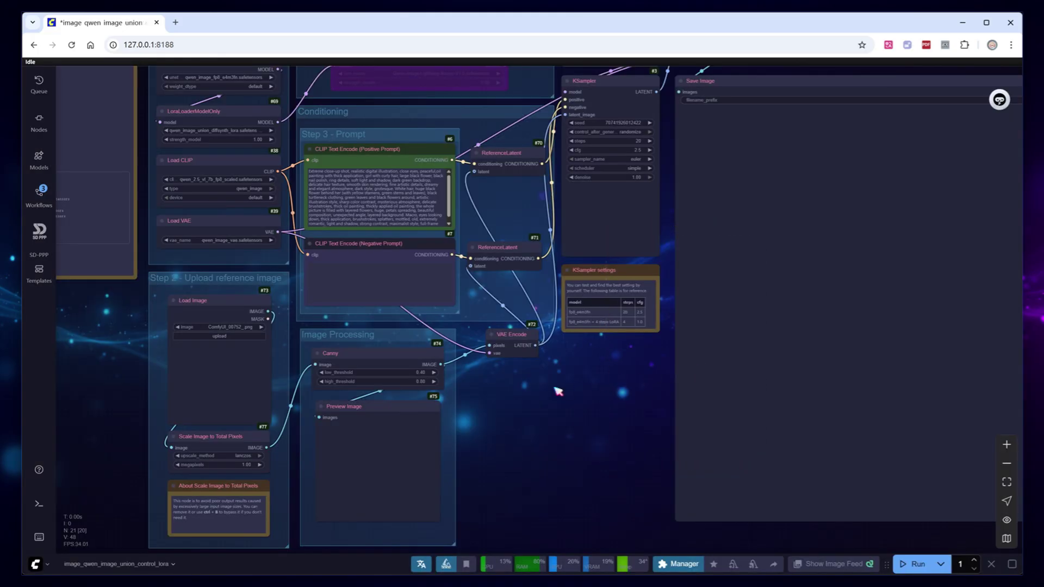
pyautogui.moveTo(553, 390); pyautogui.dragTo(647, 460)
# Step: Select Qwen\qwen_image_fp8_e4m3fn.safetensors as the diffusion model and Qwen\qwen_image_union_diffsynth_lora as the LoRA
pyautogui.moveTo(310, 189)
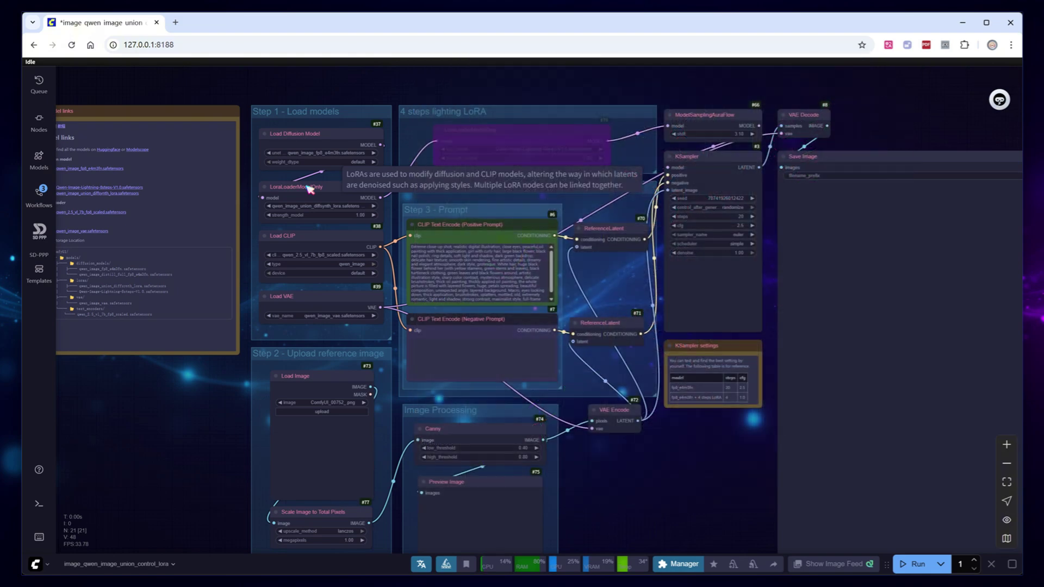
pyautogui.scroll(4, 297, 152)
pyautogui.click(332, 154)
pyautogui.write('w')
pyautogui.press('BackSpace')
pyautogui.write('qw')
pyautogui.click(404, 280)
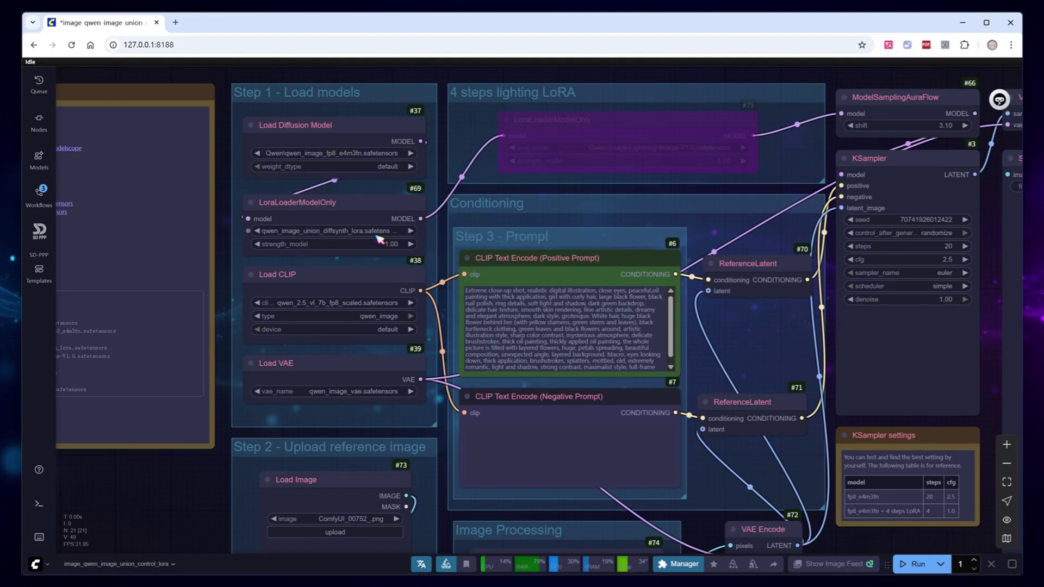
pyautogui.click(376, 232)
pyautogui.write('qw')
pyautogui.click(488, 335)
# Step: Select Qwen\qwen_2.5_vl_7b_fp8_scaled for Load CLIP and Qwen\qwen_image_vae.safetensors for Load VAE
pyautogui.click(377, 304)
pyautogui.write('qw')
pyautogui.click(381, 330)
pyautogui.click(364, 392)
pyautogui.click(386, 415)
# Step: Load Qwen-test.png into the Load Image node as the reference image
pyautogui.moveTo(212, 500); pyautogui.dragTo(219, 409)
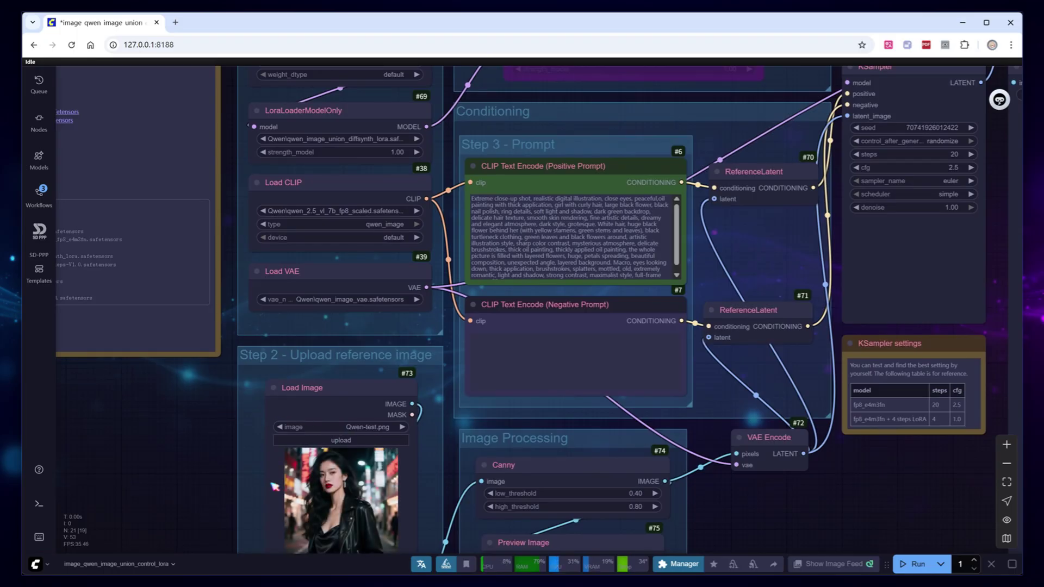
pyautogui.moveTo(192, 512); pyautogui.dragTo(193, 428)
pyautogui.moveTo(738, 514); pyautogui.dragTo(743, 416)
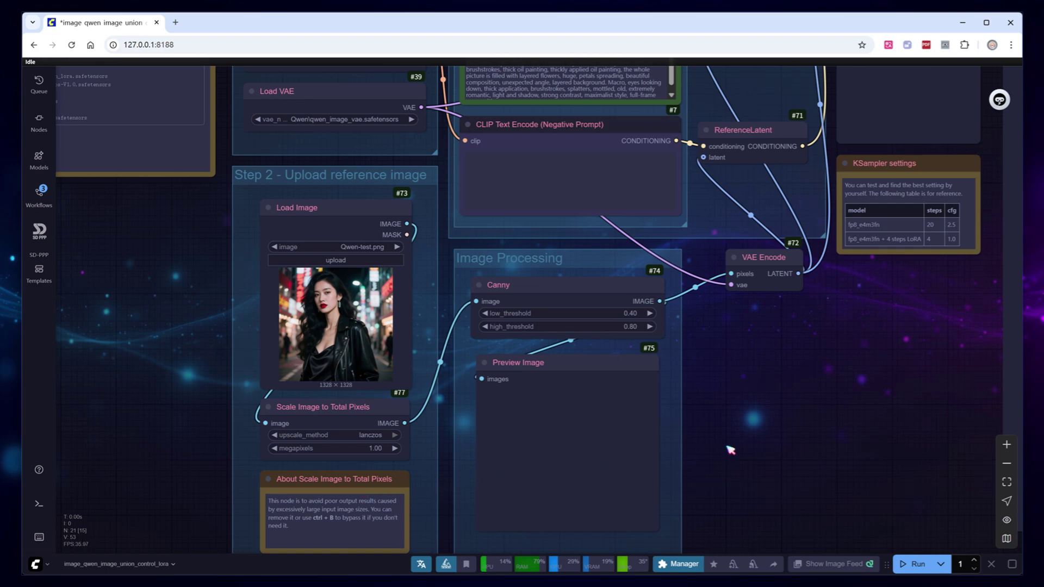
# Step: Add an AIO Aux Preprocessor node and wire it between the scaled reference image and VAE Encode in place of Canny
pyautogui.moveTo(874, 397); pyautogui.dragTo(654, 475)
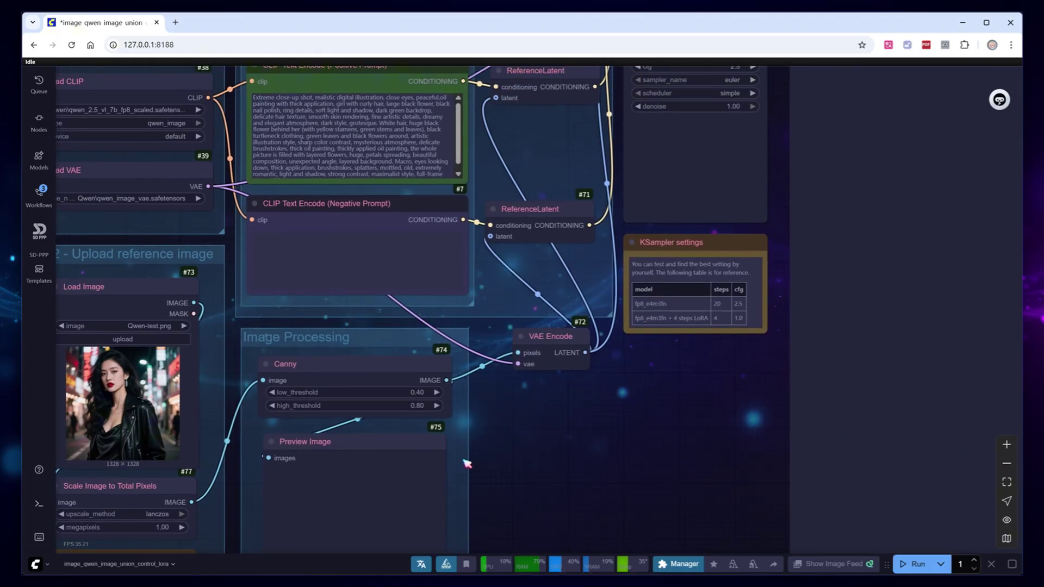
pyautogui.click(367, 375)
pyautogui.doubleClick(501, 413)
pyautogui.write('aio')
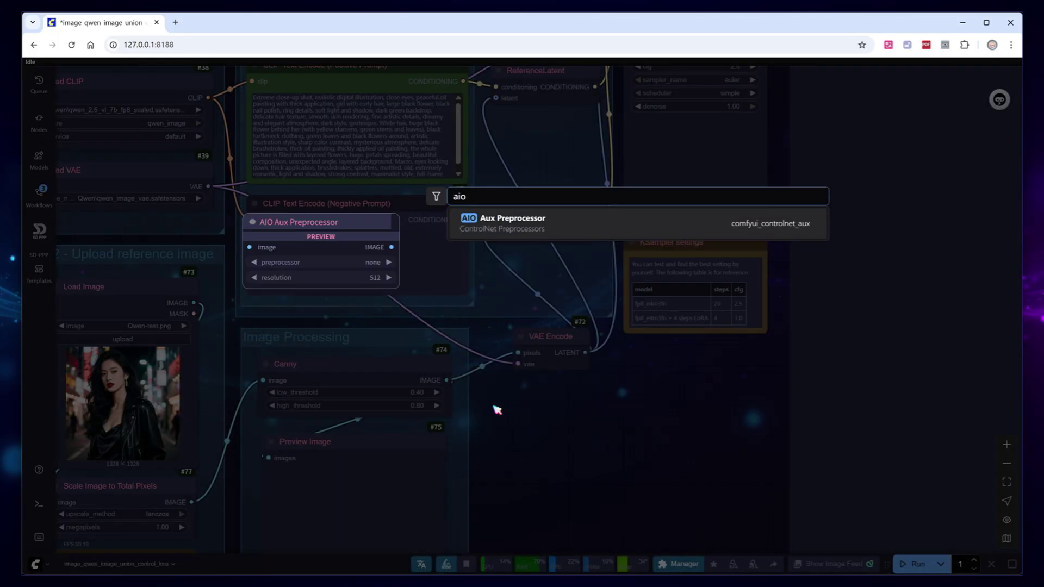
pyautogui.click(513, 231)
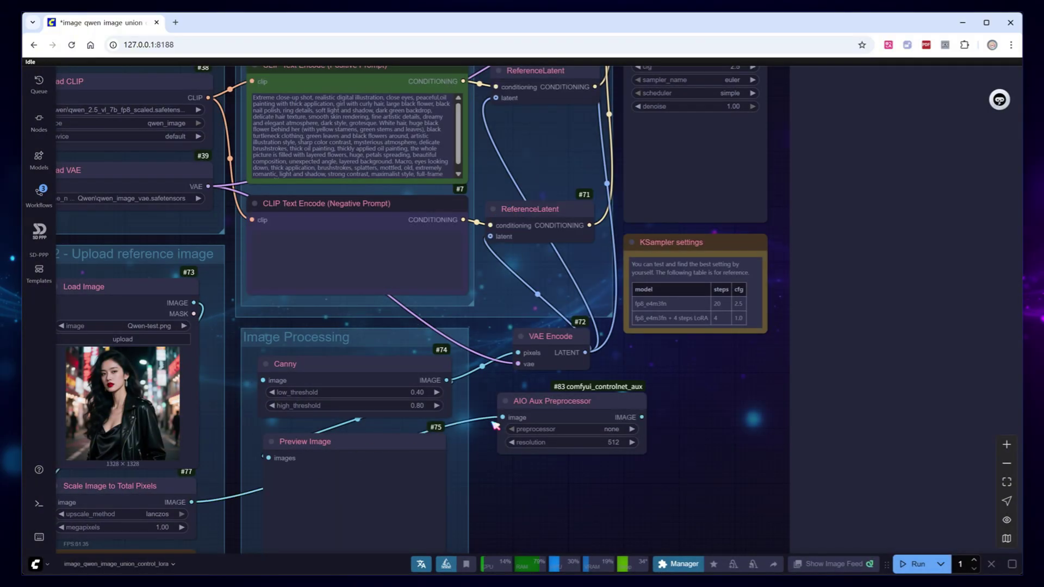
pyautogui.click(182, 293)
pyautogui.moveTo(642, 417); pyautogui.dragTo(531, 353)
# Step: Set the AIO Aux Preprocessor to DepthAnythingV2Preprocessor with a resolution of 1024
pyautogui.click(604, 431)
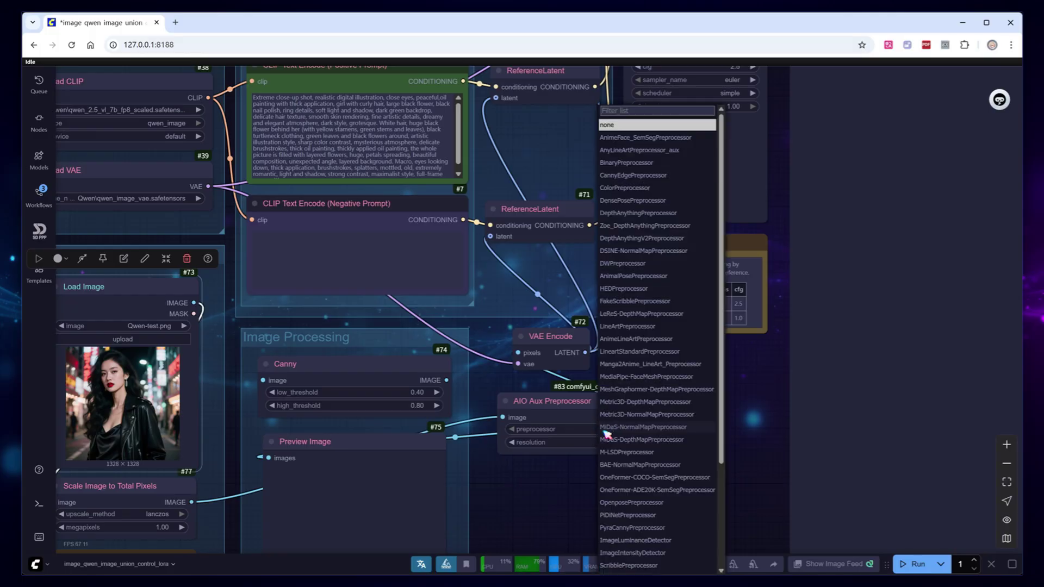
pyautogui.write('de')
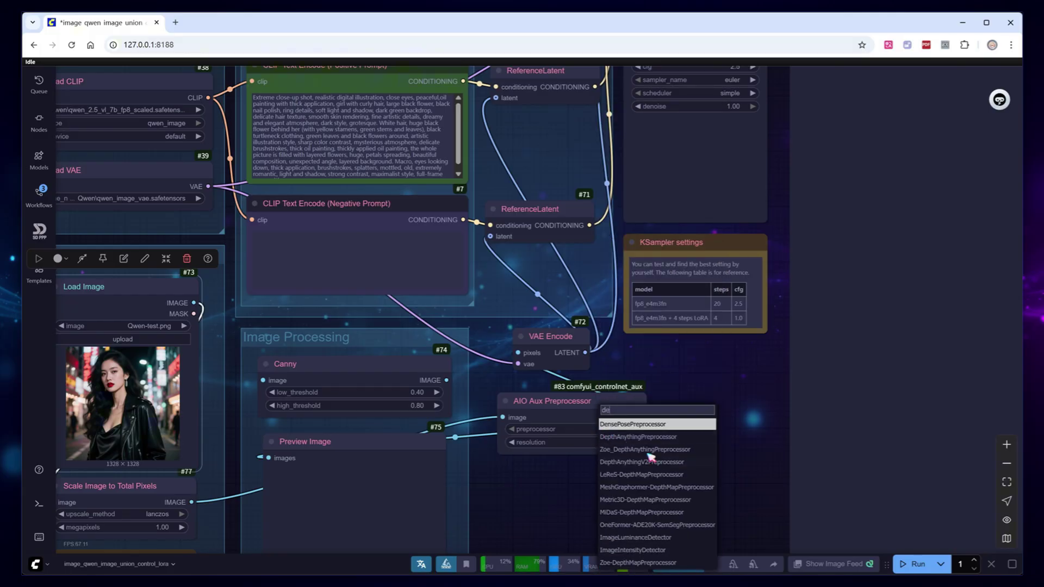
pyautogui.click(675, 462)
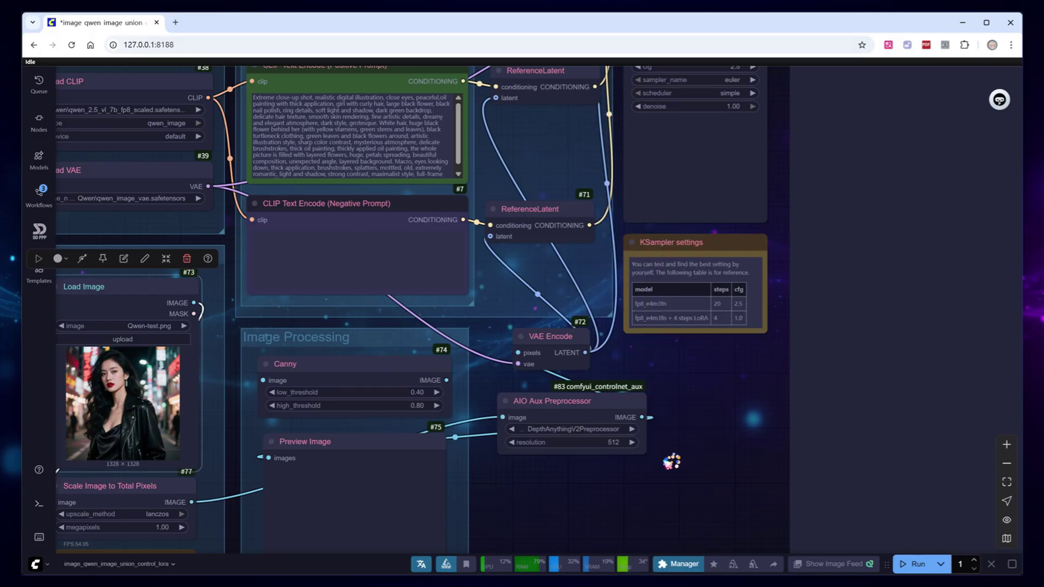
pyautogui.click(611, 443)
pyautogui.write('1024')
pyautogui.press('Return')
pyautogui.moveTo(601, 417); pyautogui.dragTo(597, 424)
pyautogui.click(700, 392)
# Step: Replace the positive prompt with the Chinese steampunk industrial scene prompt featuring a leather jacket, and run the Union Control workflow
pyautogui.scroll(-2, 700, 393)
pyautogui.moveTo(713, 413); pyautogui.dragTo(710, 542)
pyautogui.scroll(2, 567, 139)
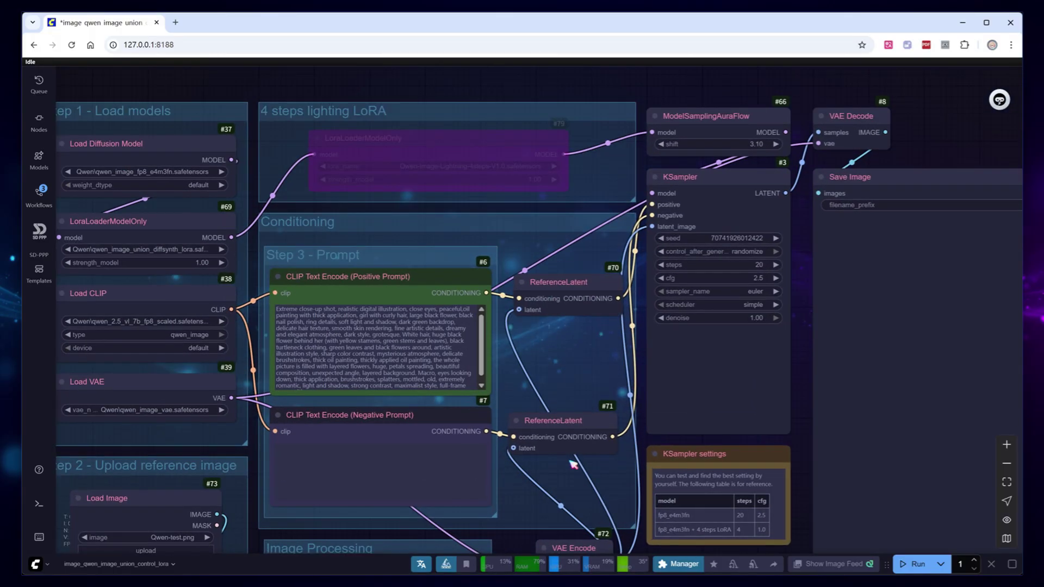
pyautogui.click(411, 373)
pyautogui.hotkey('ctrl', 'a')
pyautogui.hotkey('ctrl', 'v')
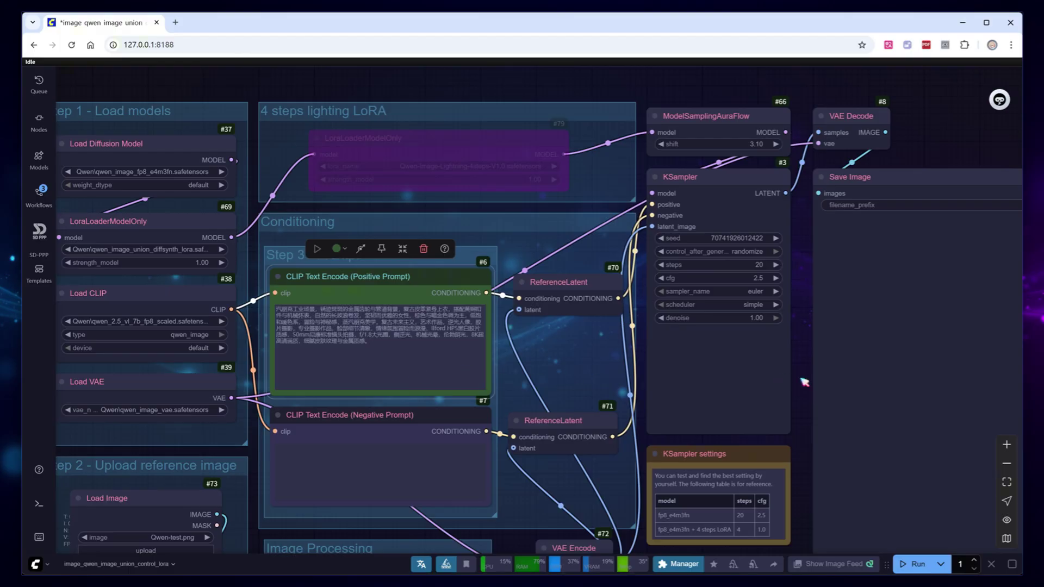
pyautogui.click(914, 564)
pyautogui.scroll(-2, 791, 430)
pyautogui.moveTo(749, 525); pyautogui.dragTo(642, 393)
pyautogui.scroll(-1, 643, 392)
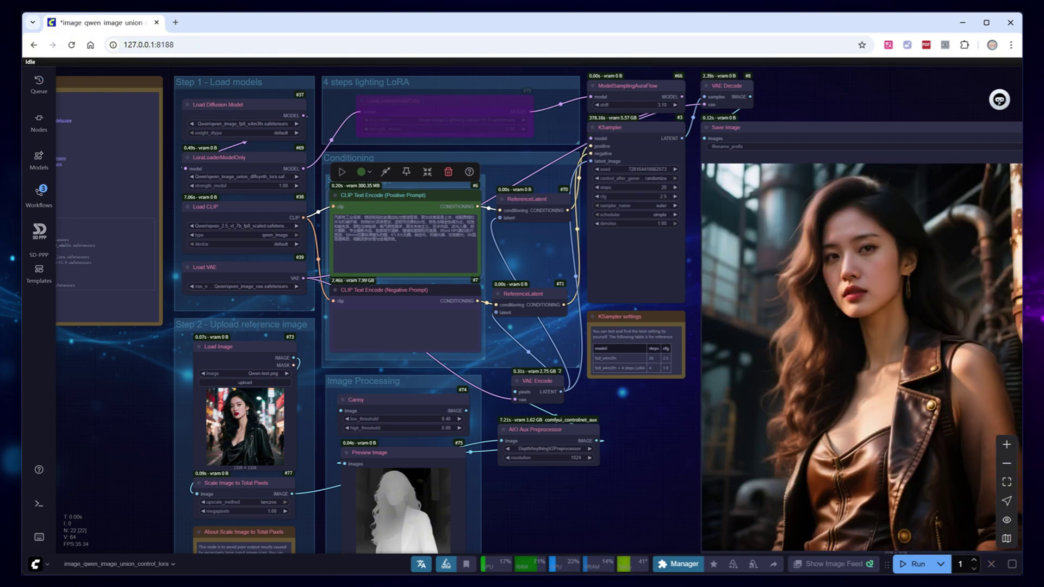
pyautogui.scroll(-6, 598, 505)
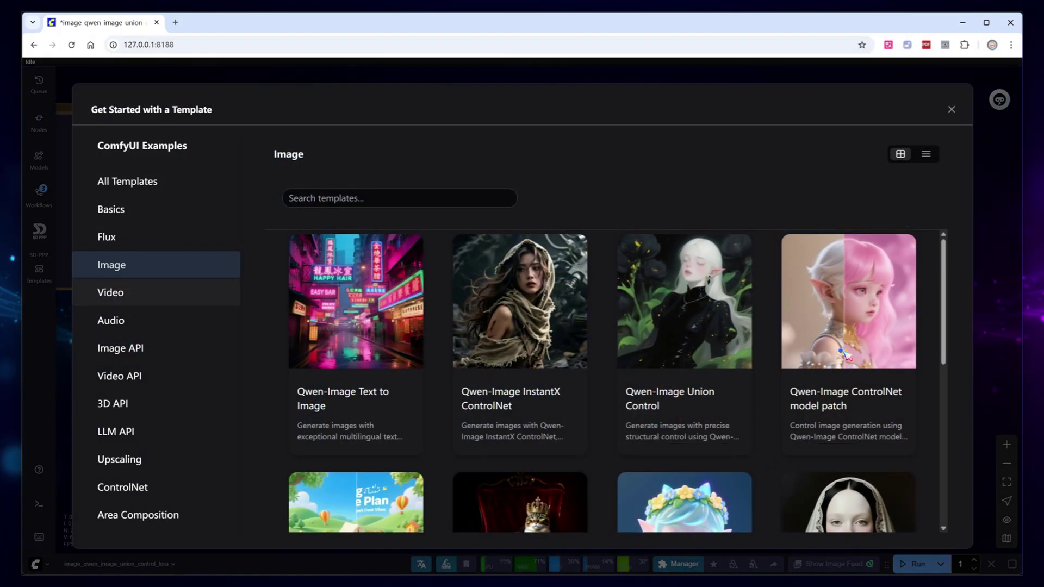
# Step: Open the Qwen-Image ControlNet model patch template from the image templates
pyautogui.click(846, 356)
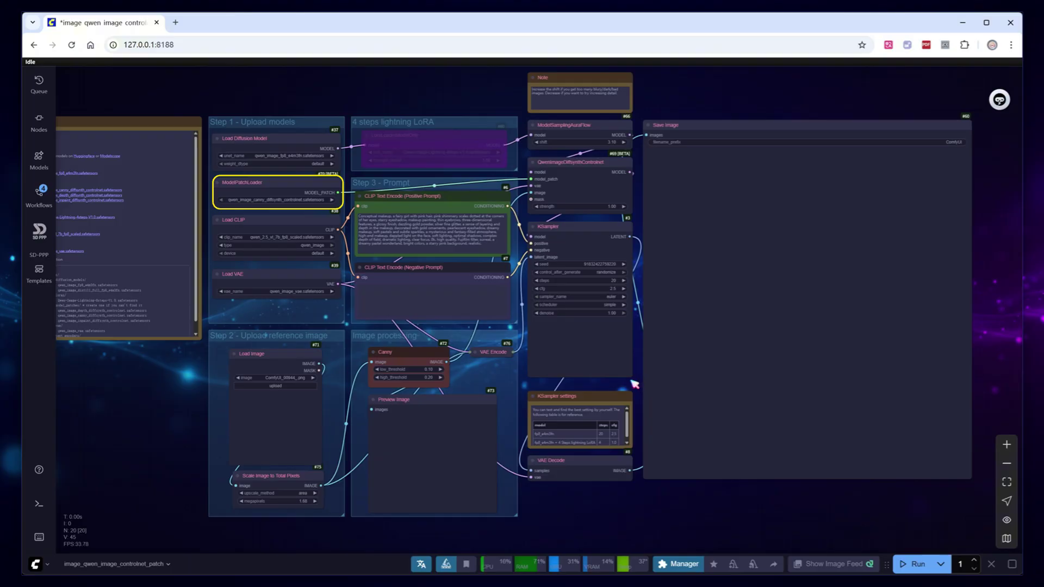
pyautogui.scroll(3, 349, 105)
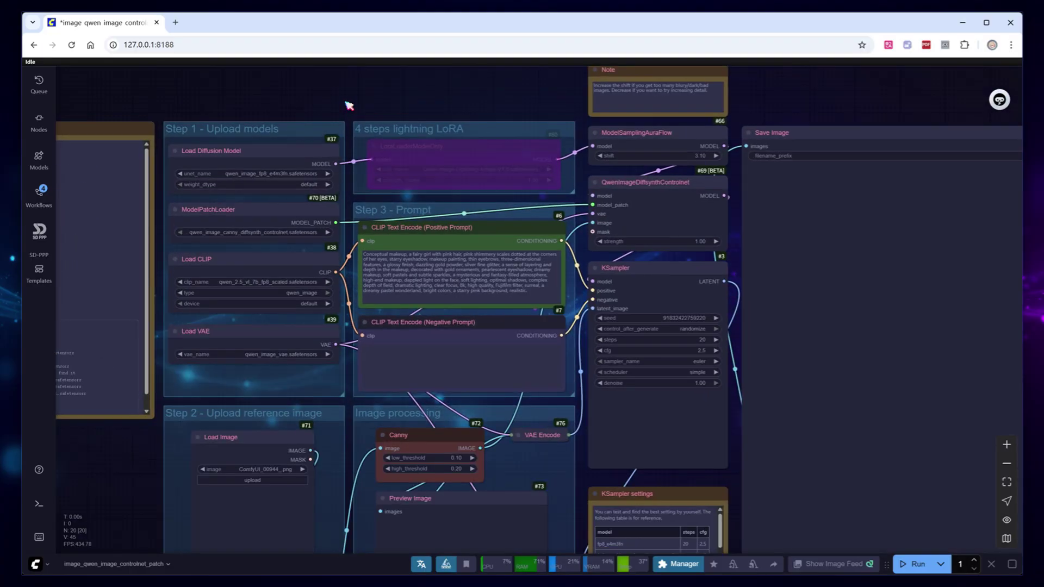
pyautogui.scroll(1, 349, 105)
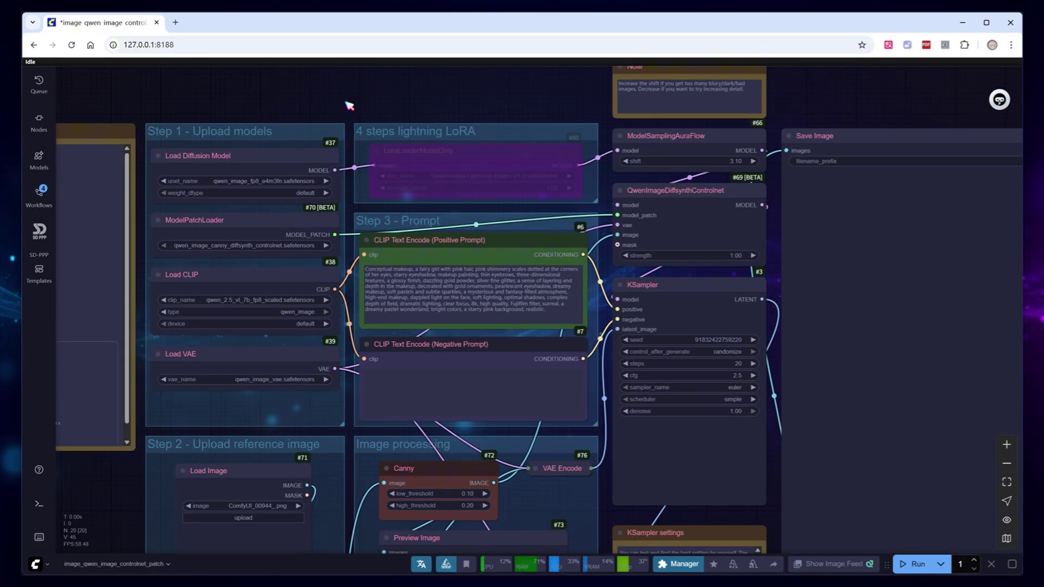
# Step: Reselect the diffusion model and choose qwen_image_depth_diffsynth_controlnet.safetensors in the ModelPatchLoader node
pyautogui.click(286, 181)
pyautogui.click(289, 239)
pyautogui.click(289, 245)
pyautogui.click(313, 268)
# Step: Select the Qwen-folder text encoder qwen_2.5_vl_7b_fp8_scaled and the Qwen-folder VAE in the patch workflow's CLIP and VAE loaders
pyautogui.click(291, 300)
pyautogui.click(299, 316)
pyautogui.click(303, 379)
pyautogui.click(326, 425)
# Step: Load Qwen-test.png as the reference image of the ControlNet patch workflow
pyautogui.click(272, 312)
# Step: Add an AIO Aux Preprocessor node to the ControlNet patch workflow, choose its preprocessor and set its resolution to 1024
pyautogui.doubleClick(530, 378)
pyautogui.write('ai')
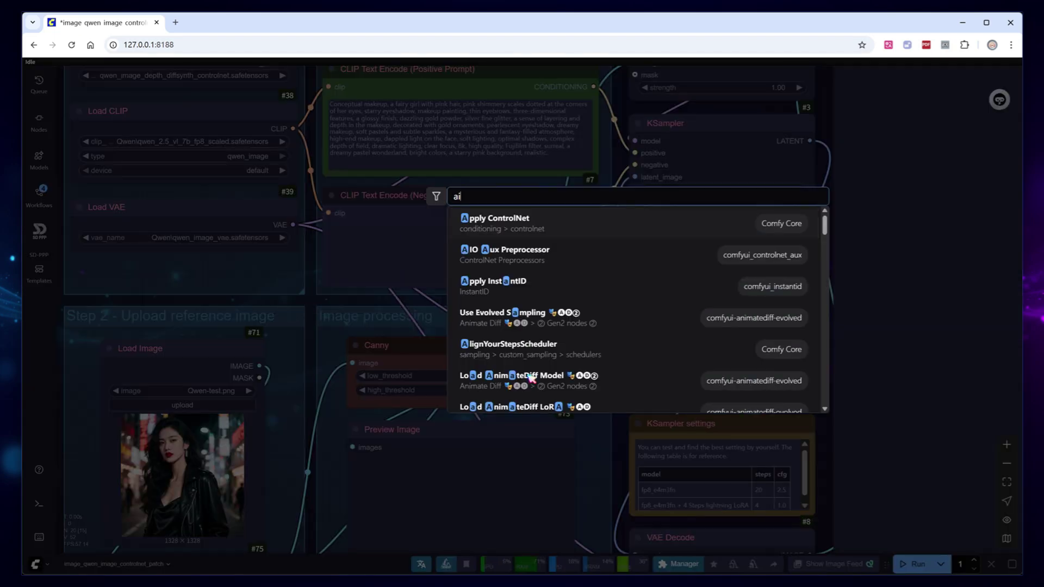
pyautogui.press('Return')
pyautogui.click(572, 396)
pyautogui.click(615, 435)
pyautogui.click(633, 412)
pyautogui.write('1024')
pyautogui.press('Return')
# Step: Reroute the Canny node's image connections through the new AIO Aux Preprocessor node
pyautogui.moveTo(352, 364); pyautogui.dragTo(406, 426)
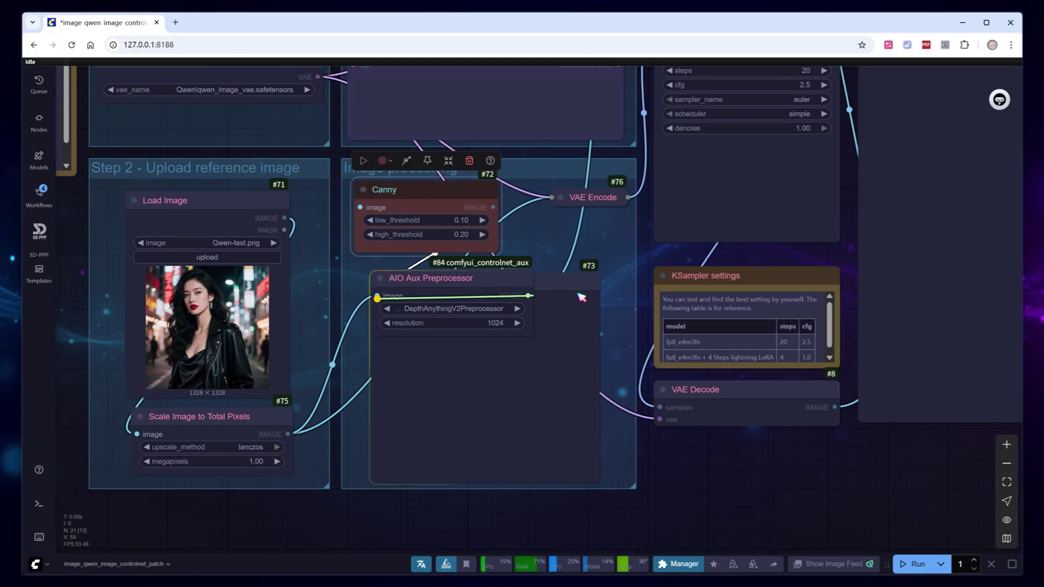
pyautogui.moveTo(580, 293); pyautogui.dragTo(617, 412)
pyautogui.click(489, 286)
pyautogui.moveTo(517, 394); pyautogui.dragTo(469, 342)
# Step: Replace the positive prompt of the ControlNet patch workflow with the copied prompt
pyautogui.click(480, 257)
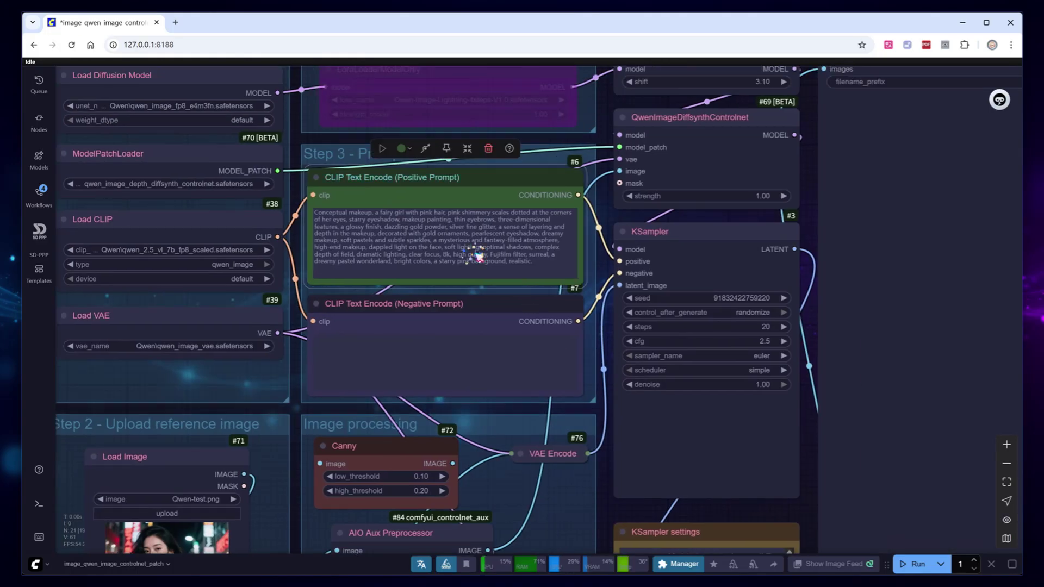
pyautogui.hotkey('ctrl', 'a')
pyautogui.write('汽朋克工业场景，锈迹斑斑的金属齿轮与管道背景，复古皮革紧身上衣，搭配黄铜扣件与机械怀表，自然的长波浪卷发，坚韧而优雅的女性，棕色与暗金色调为主，低饱和暖色系，冒险与神秘感，蒸汽朋克美学，复古未来主义，艺术作品，逆光人像，胶片摄影，专业摄影作品，脸部细节清晰，情绪氛围冒险而浪漫，Ilford HP5黑白胶片质感，50mm尼康标准镜头拍摄，f/1.8大光圈，侧逆光，机械光晕，伦勃朗光，8K超高清画质，细腻皮肤纹理与金属质感。')
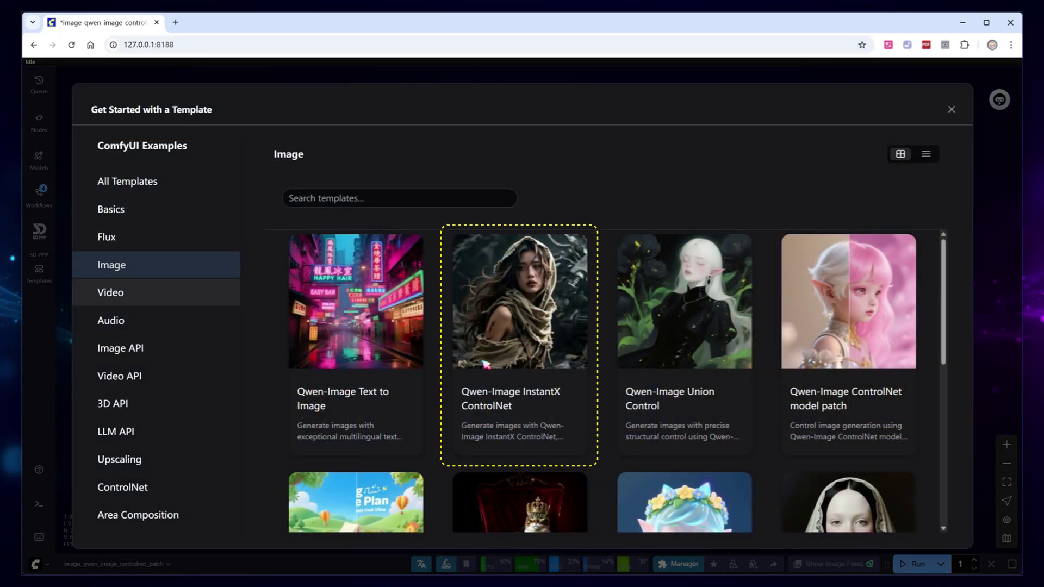
# Step: Open the Qwen-Image InstantX ControlNet template from the image templates
pyautogui.click(527, 340)
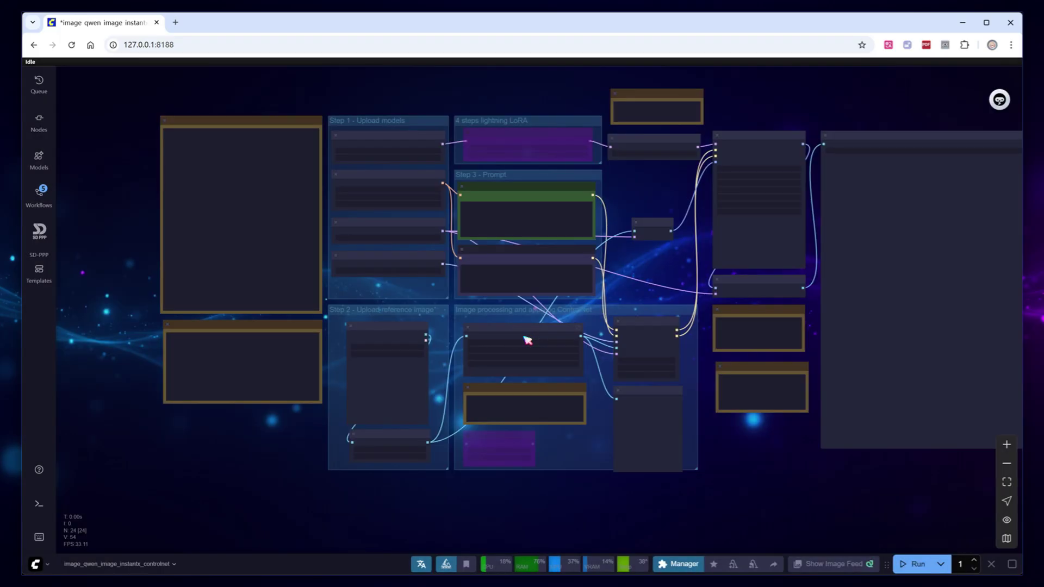
pyautogui.scroll(2, 647, 215)
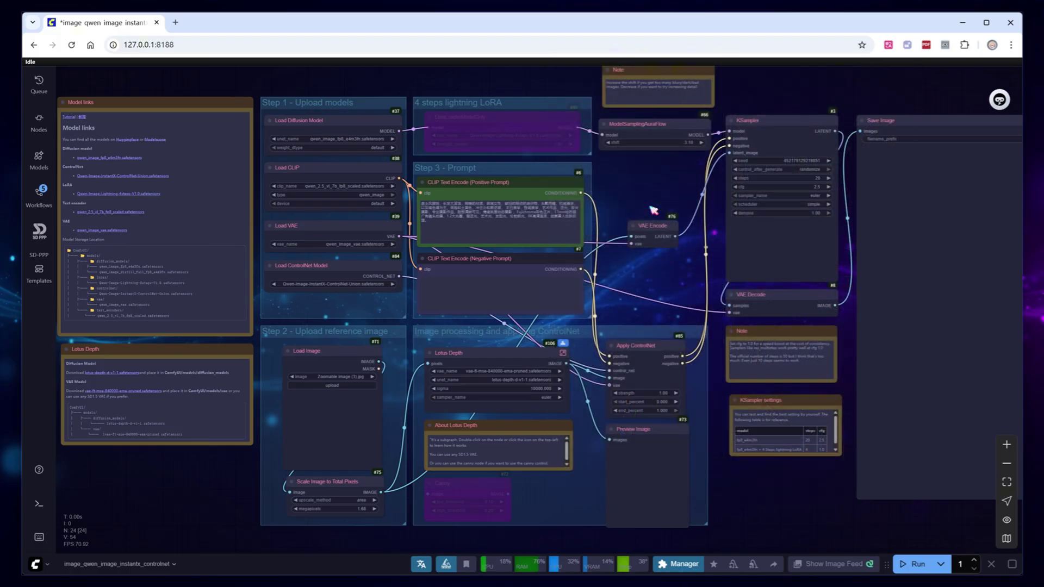
# Step: Open the Lotus Depth subgraph in the image processing group
pyautogui.moveTo(760, 503); pyautogui.dragTo(752, 469)
pyautogui.scroll(5, 490, 338)
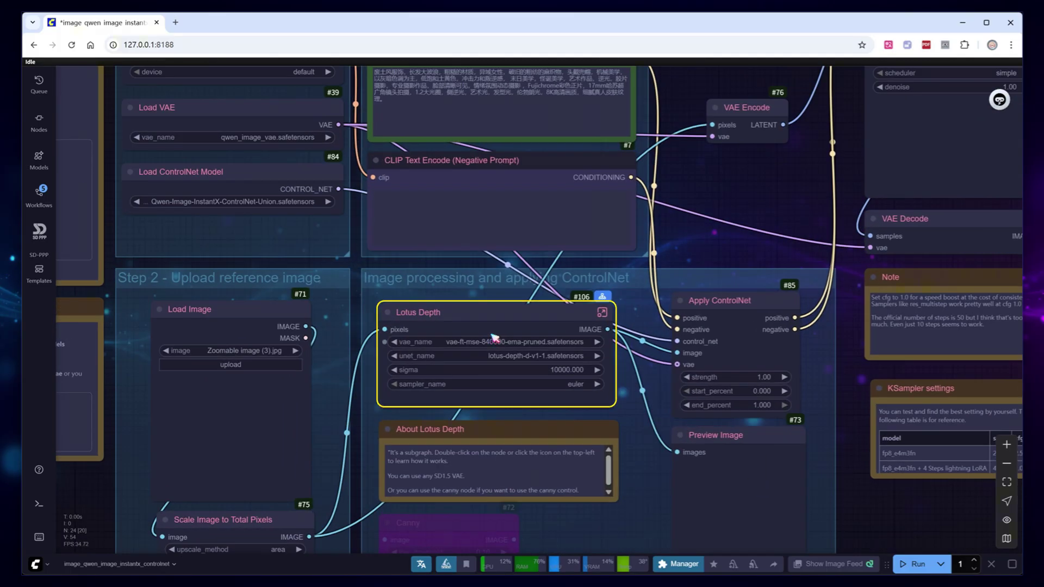
pyautogui.click(483, 321)
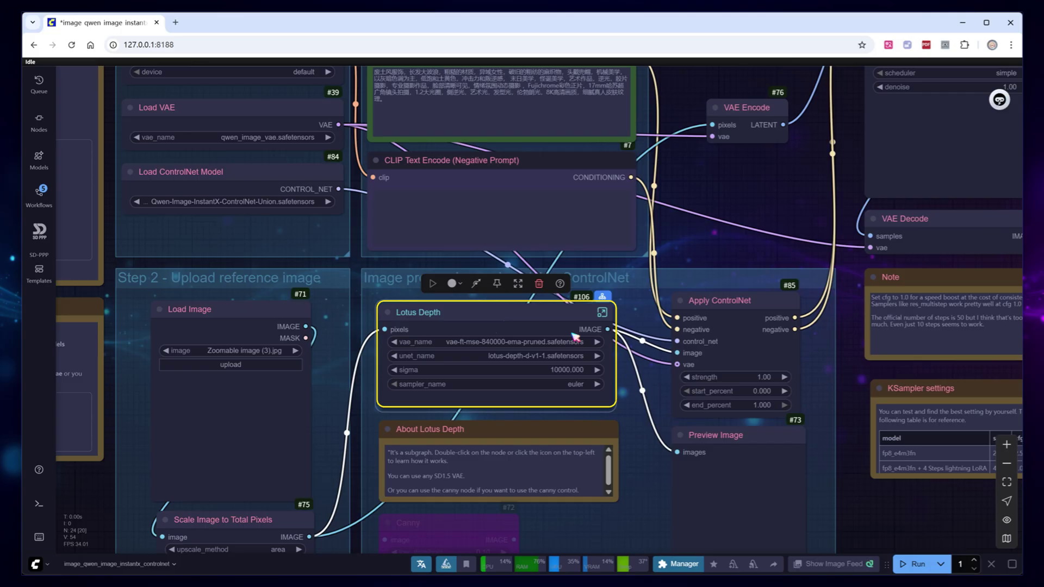
pyautogui.click(603, 313)
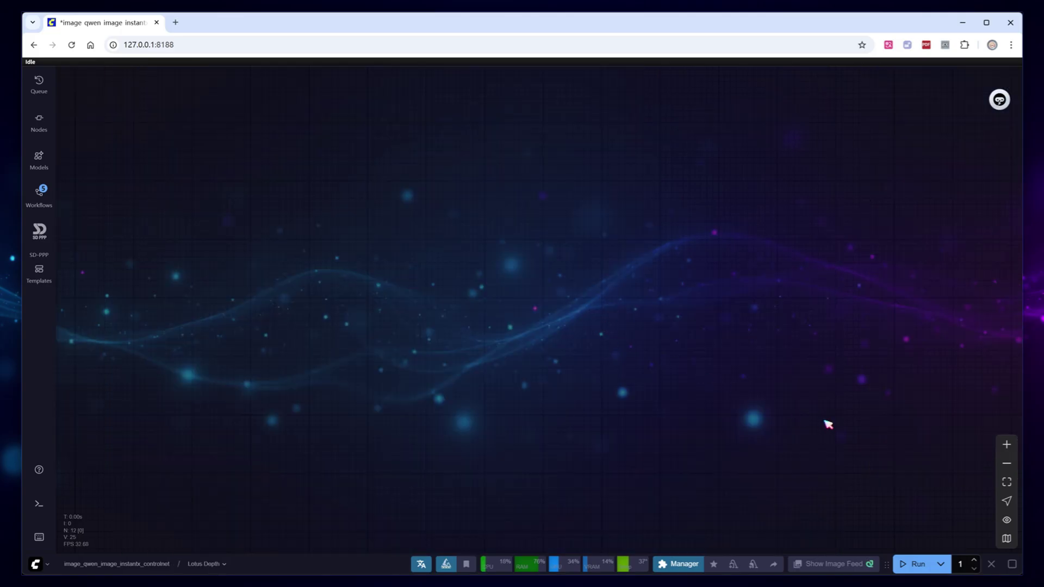
# Step: Show the minimap, use it to examine the Lotus Depth subgraph's nodes, and return to the main workflow
pyautogui.click(1006, 538)
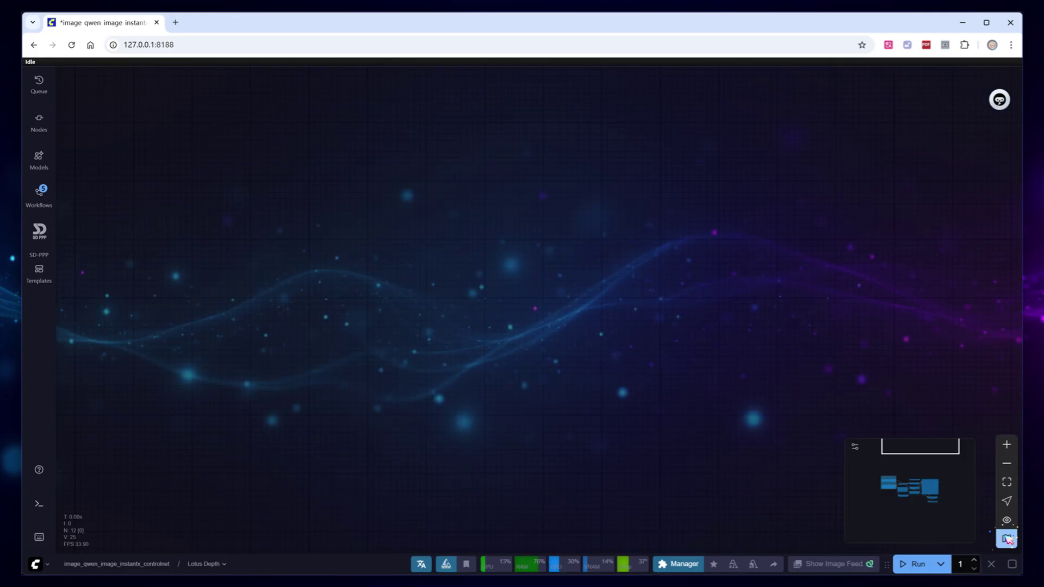
pyautogui.click(918, 492)
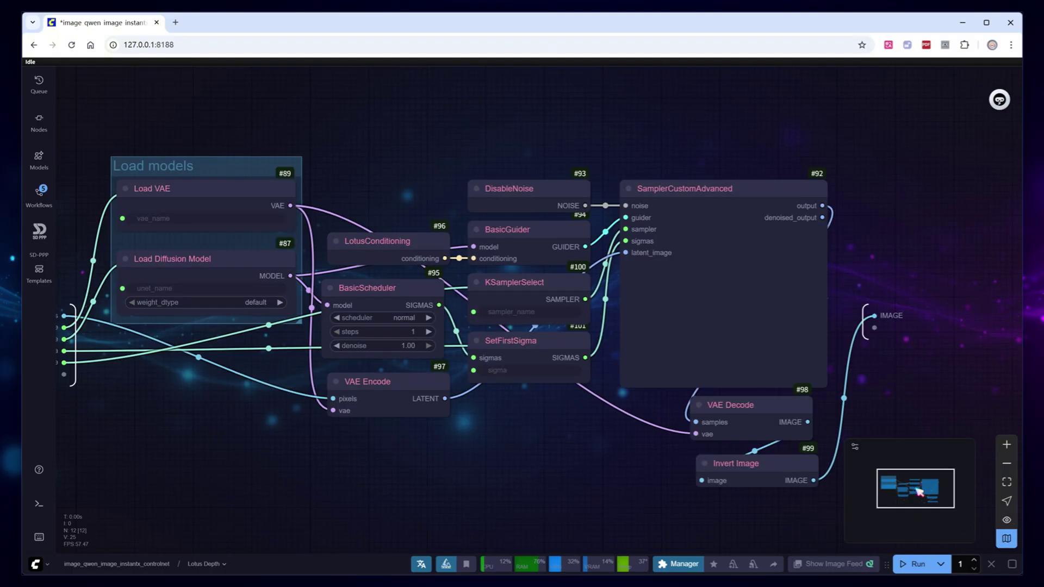
pyautogui.scroll(-2, 532, 427)
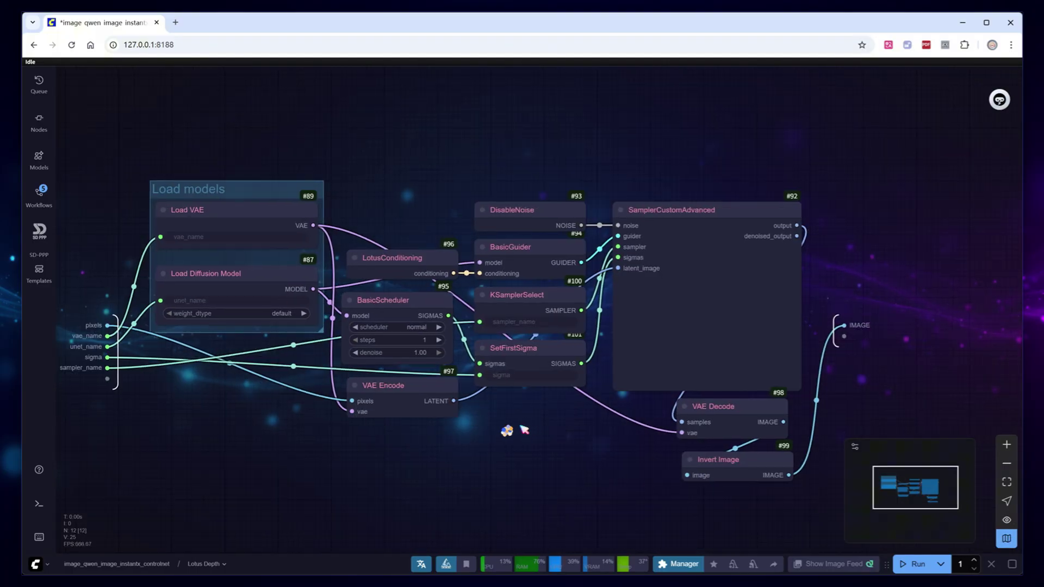
pyautogui.moveTo(527, 421); pyautogui.dragTo(546, 392)
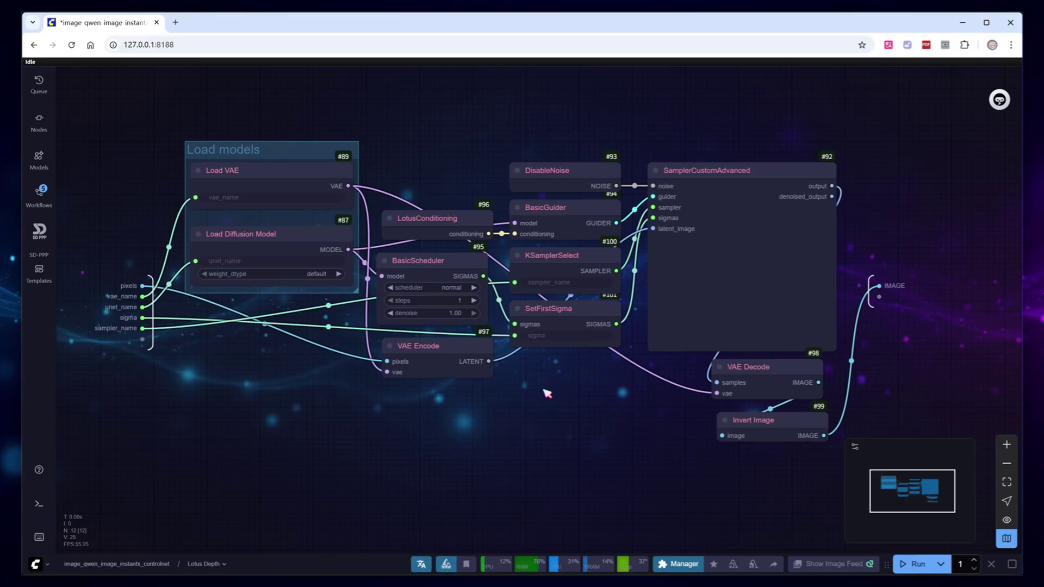
pyautogui.click(133, 565)
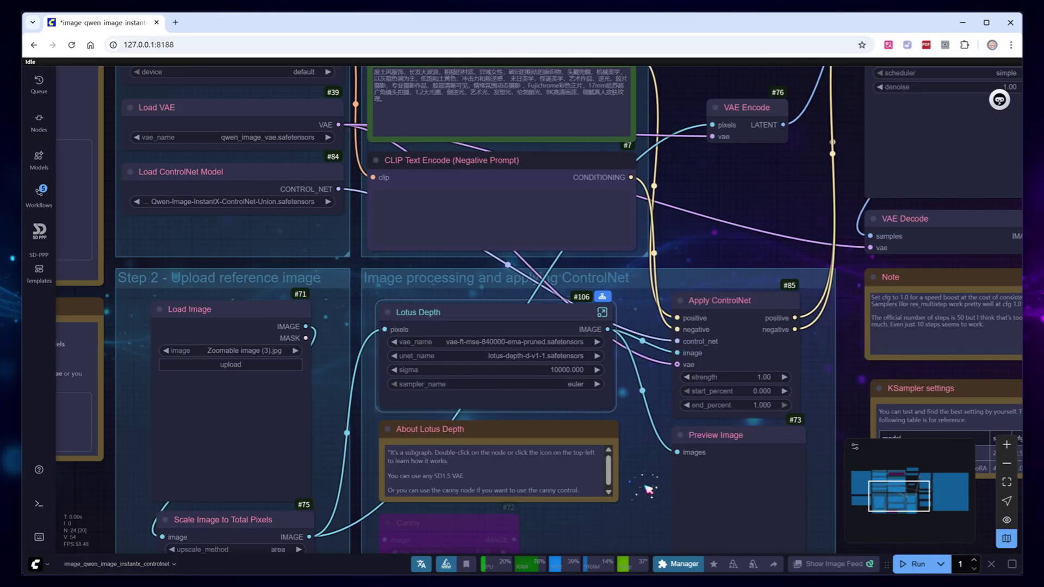
# Step: Select the diffusion model and the Qwen\qwen_image_vae.safetensors VAE in the Step 1 model loaders
pyautogui.scroll(-3, 687, 244)
pyautogui.scroll(1, 608, 431)
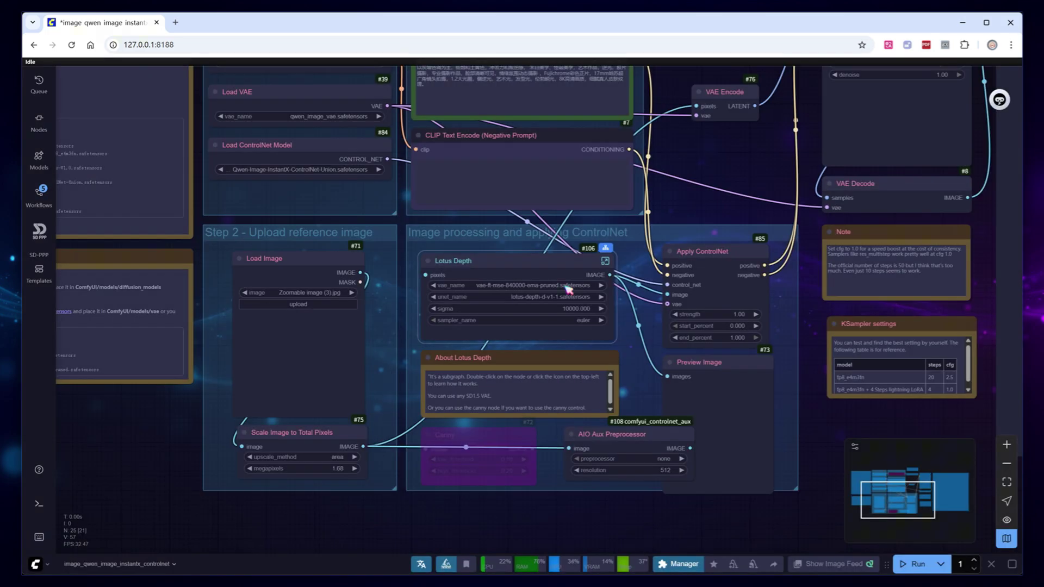
pyautogui.click(391, 192)
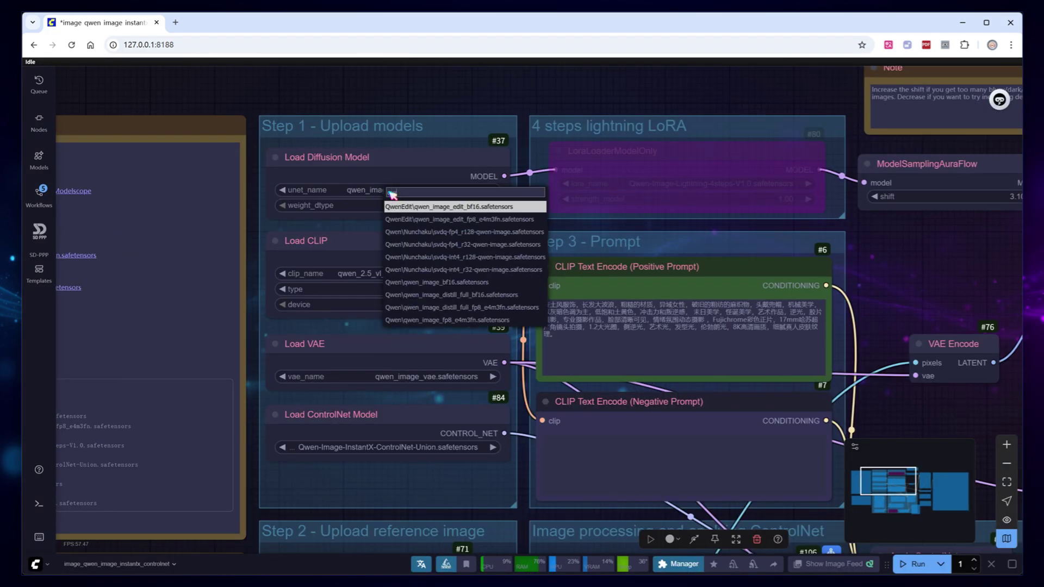
pyautogui.click(445, 376)
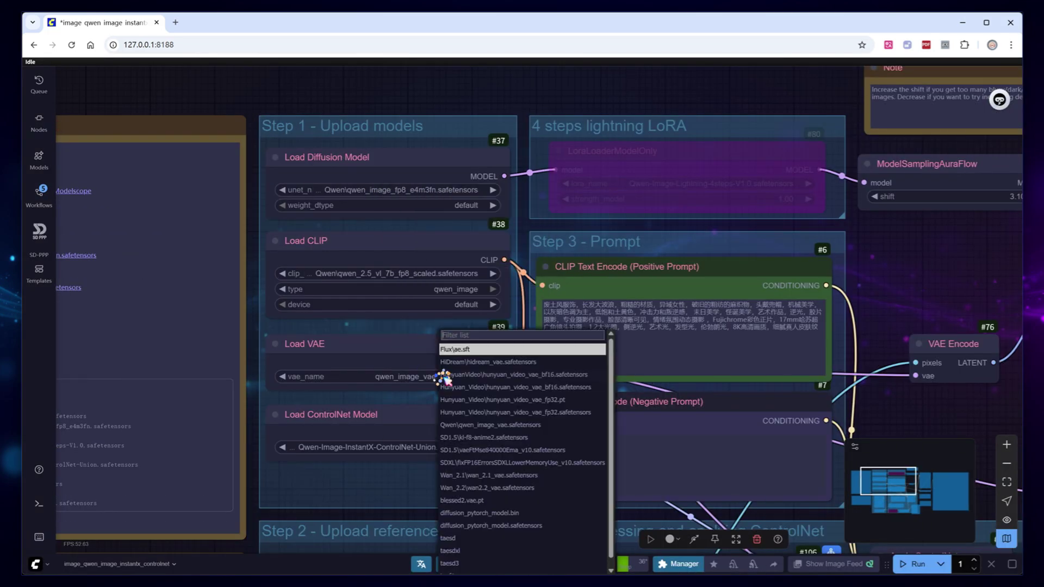
pyautogui.click(473, 426)
pyautogui.moveTo(444, 452); pyautogui.dragTo(439, 282)
pyautogui.moveTo(926, 331); pyautogui.dragTo(911, 210)
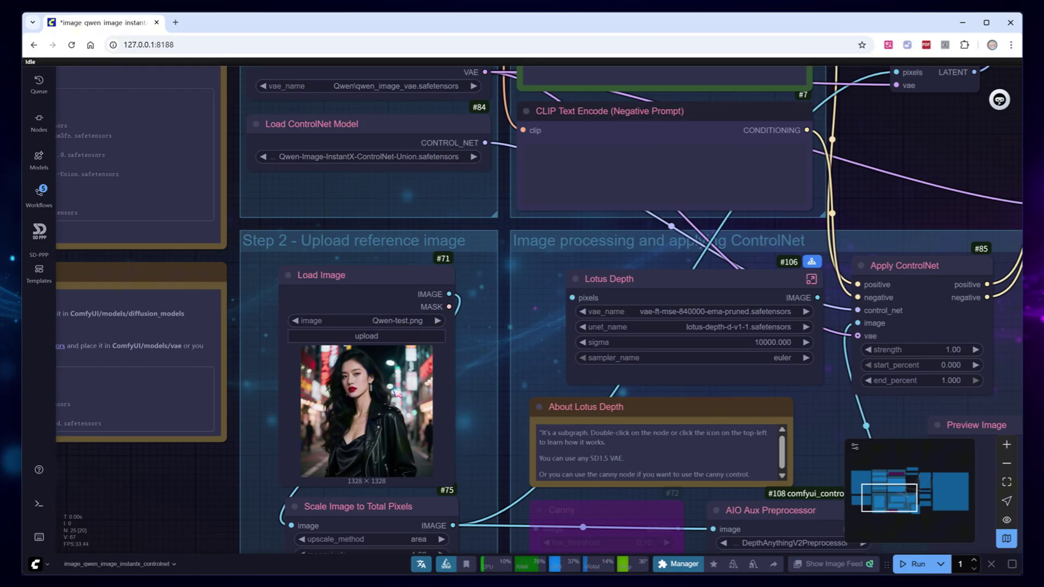
# Step: Run the InstantX ControlNet workflow on Qwen-test.png with DepthAnythingV2Preprocessor supplying the control image
pyautogui.click(418, 450)
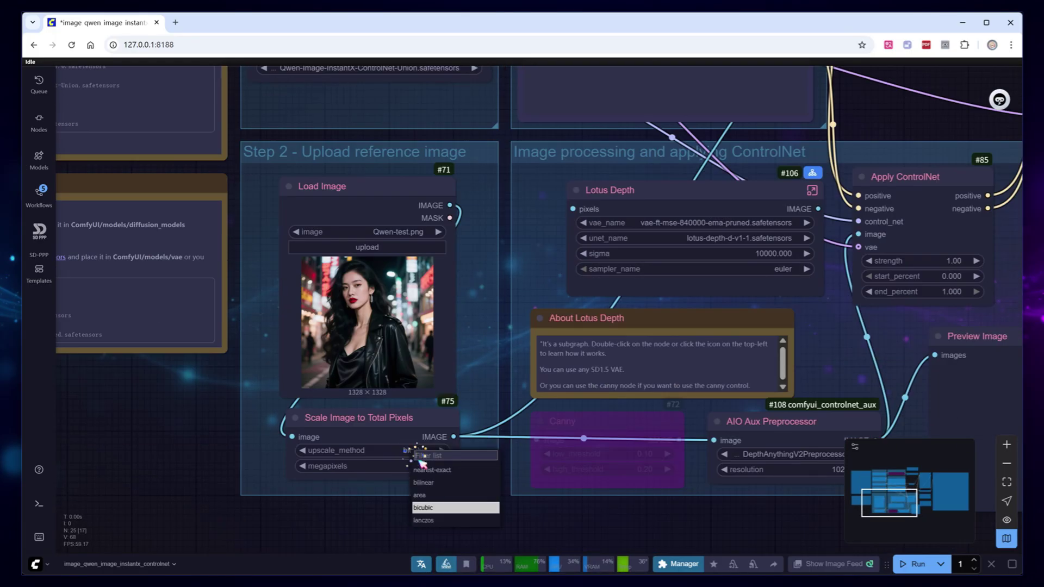
pyautogui.click(428, 517)
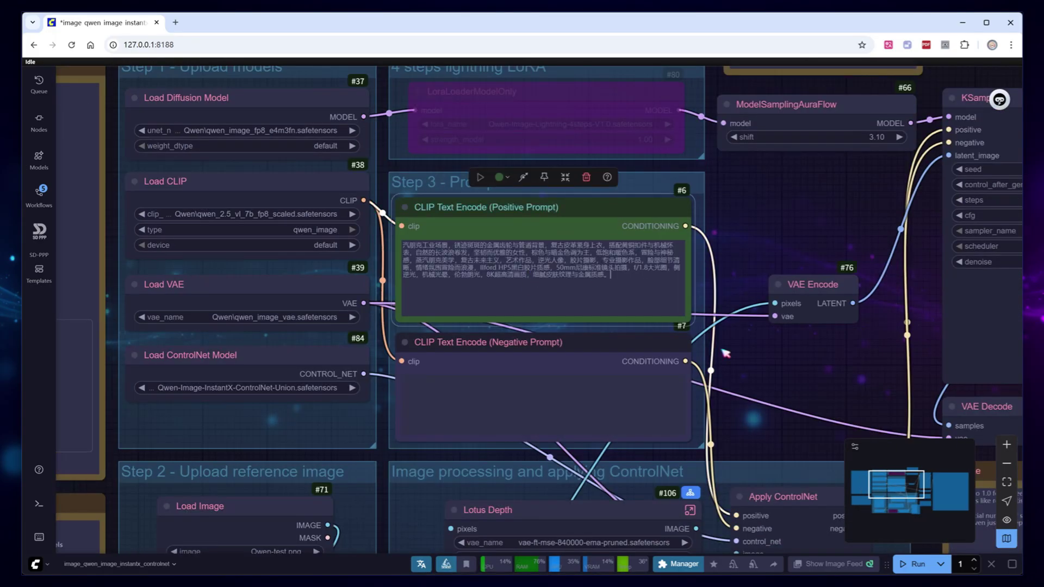
pyautogui.click(725, 354)
pyautogui.click(914, 561)
pyautogui.scroll(-3, 832, 401)
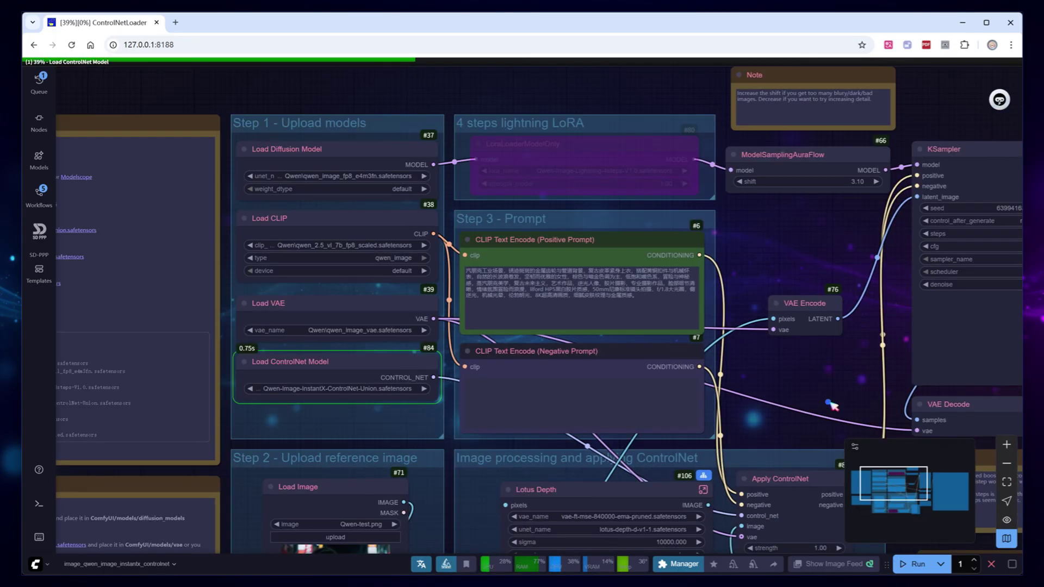
pyautogui.moveTo(832, 401); pyautogui.dragTo(693, 289)
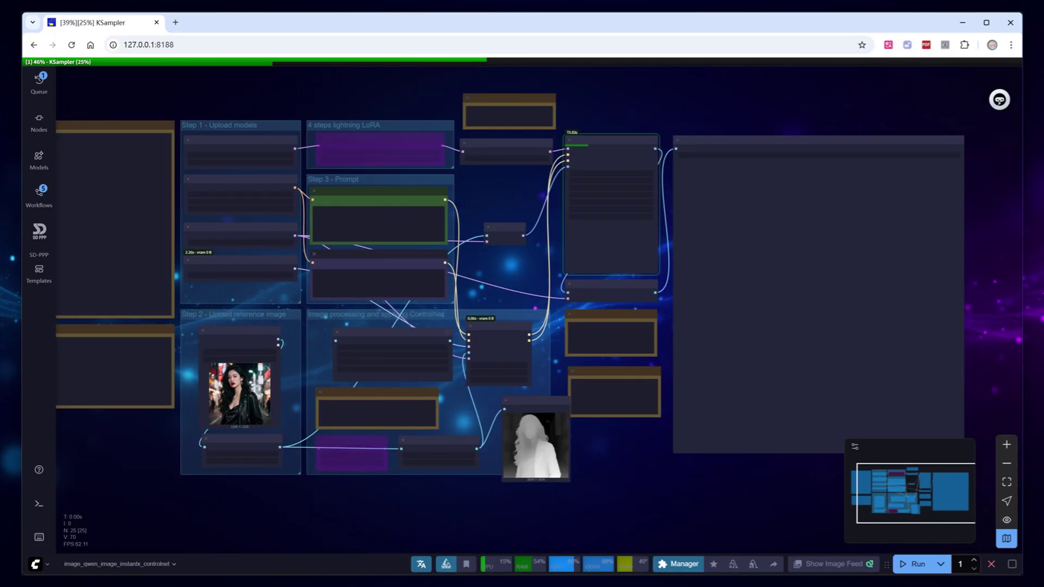